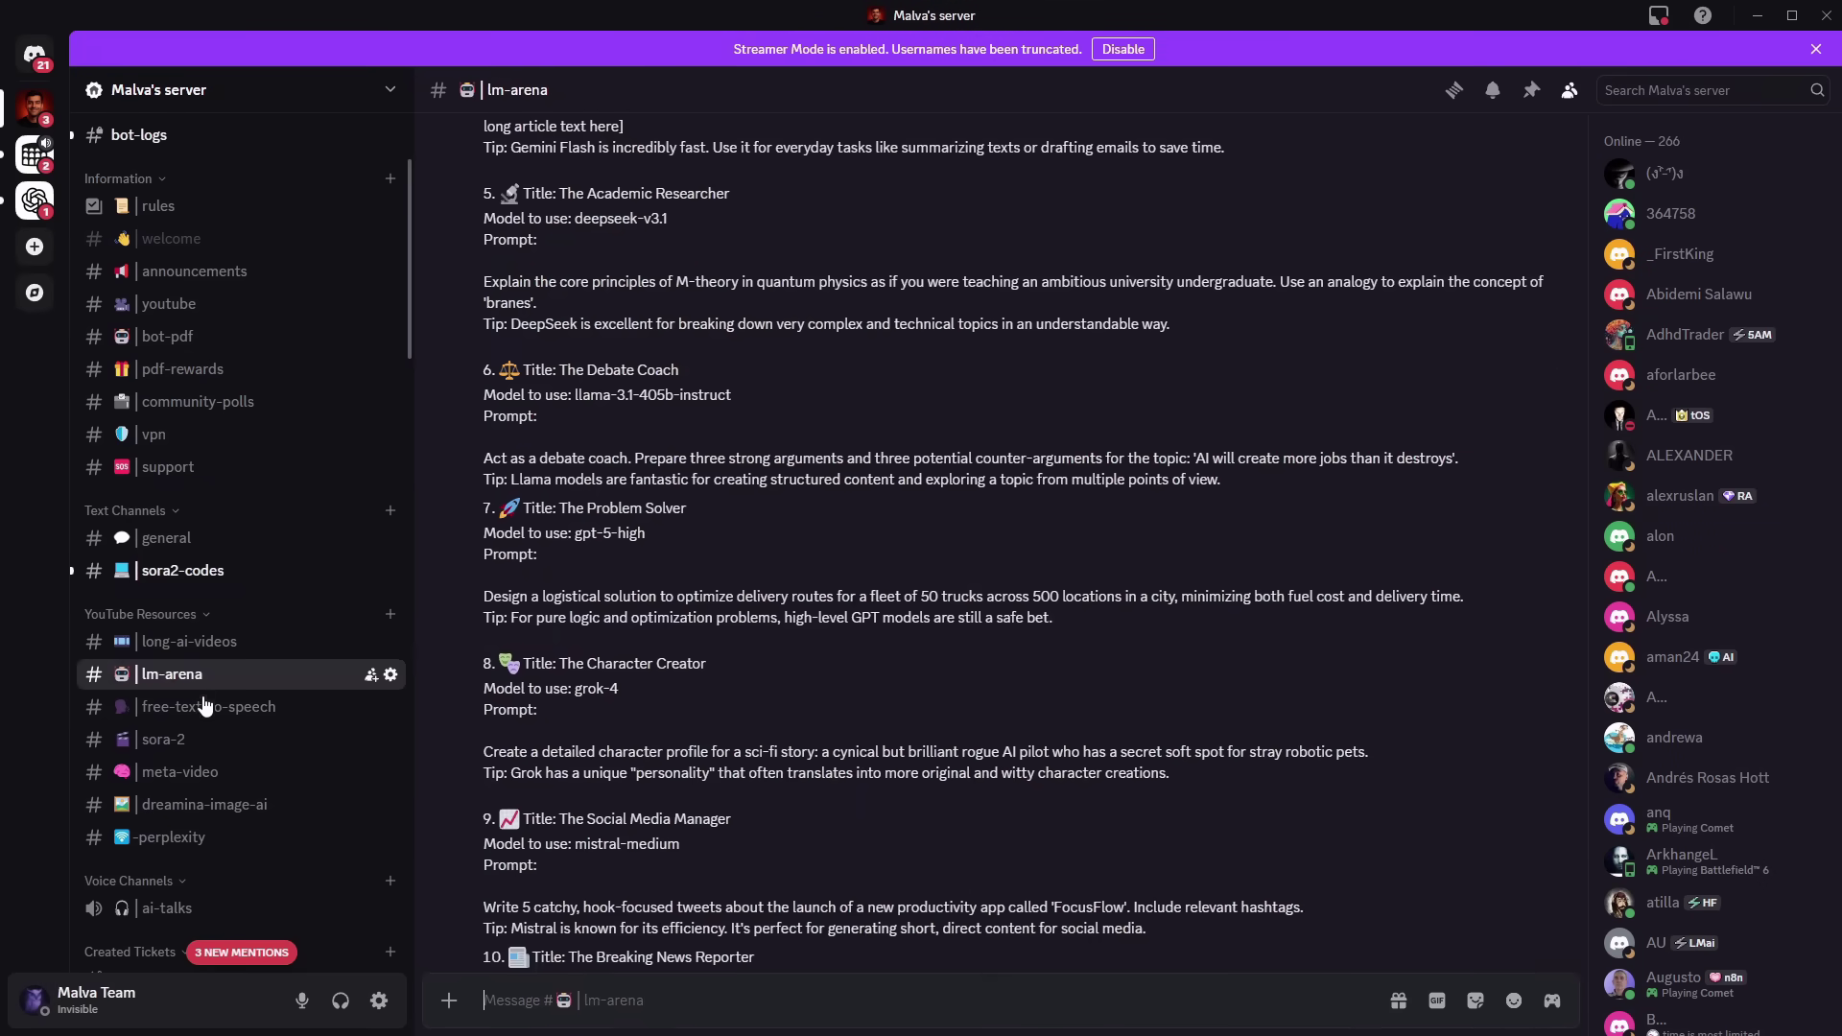
Browse the sora-2 and meta-video channels in the Discord sidebar
click(204, 740)
click(209, 779)
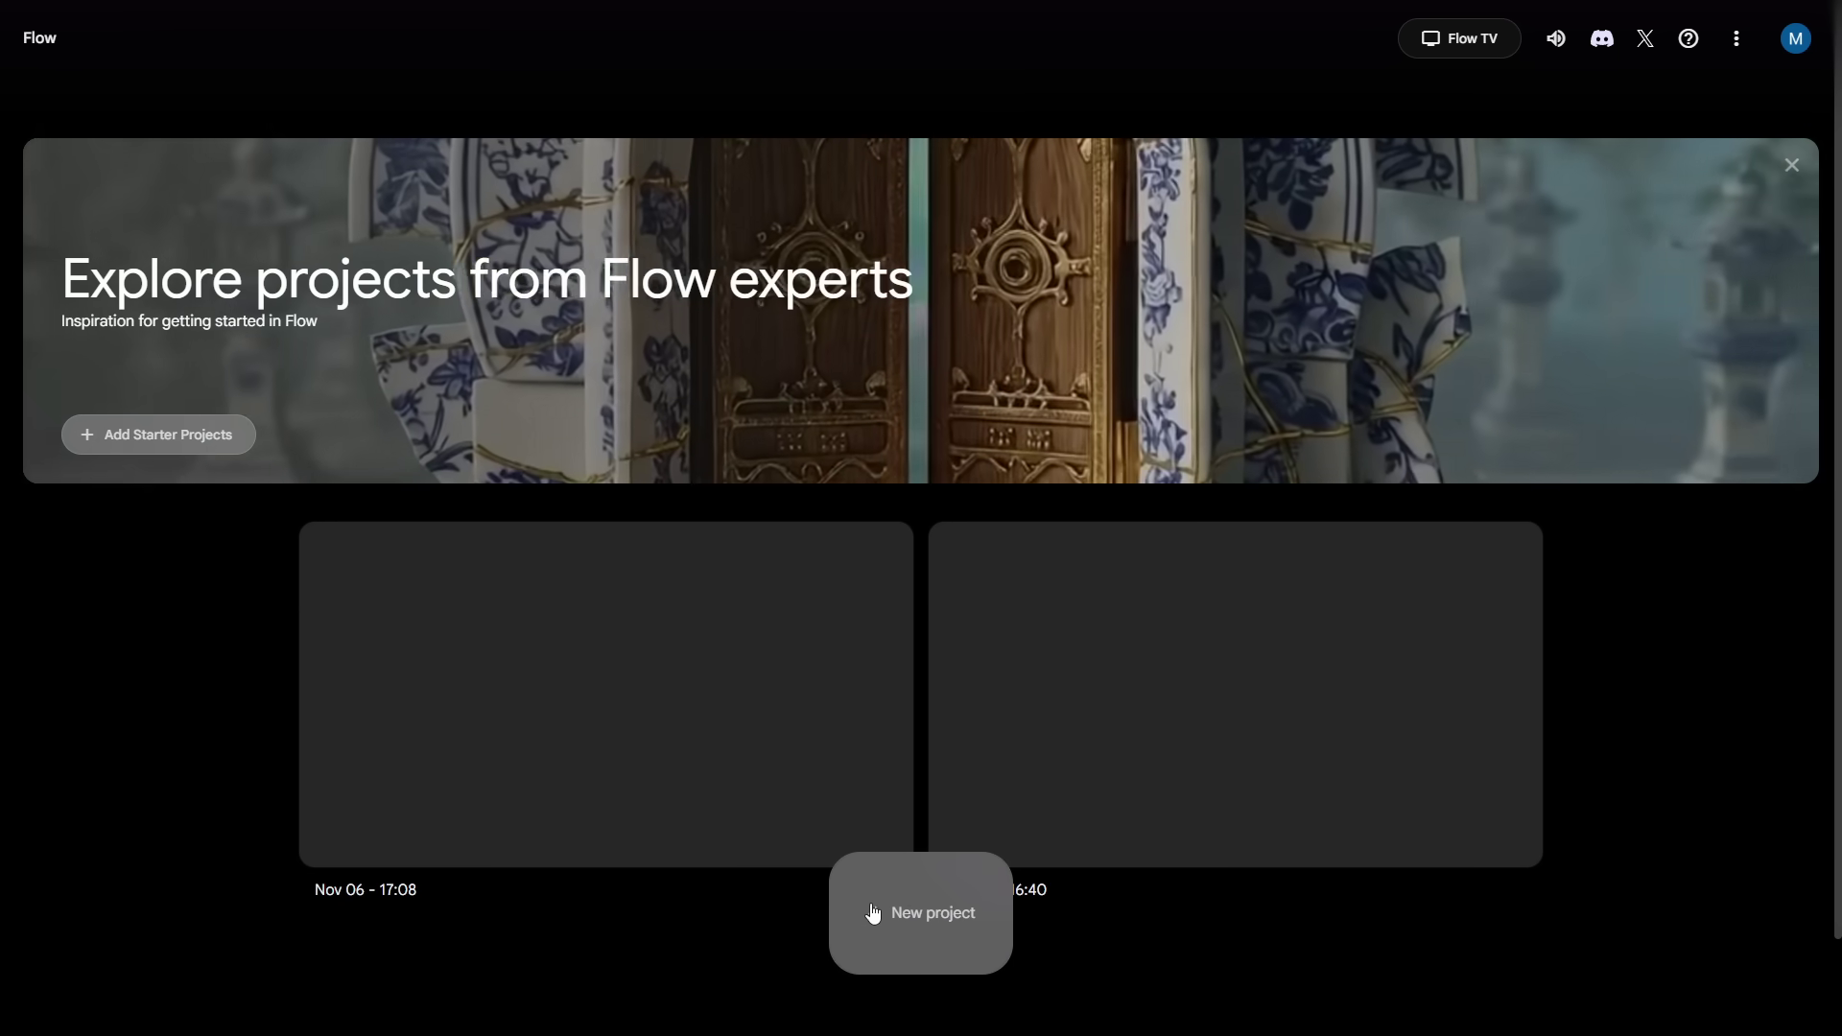
Create a new Flow project and review its outputs-per-prompt and video model options
click(909, 914)
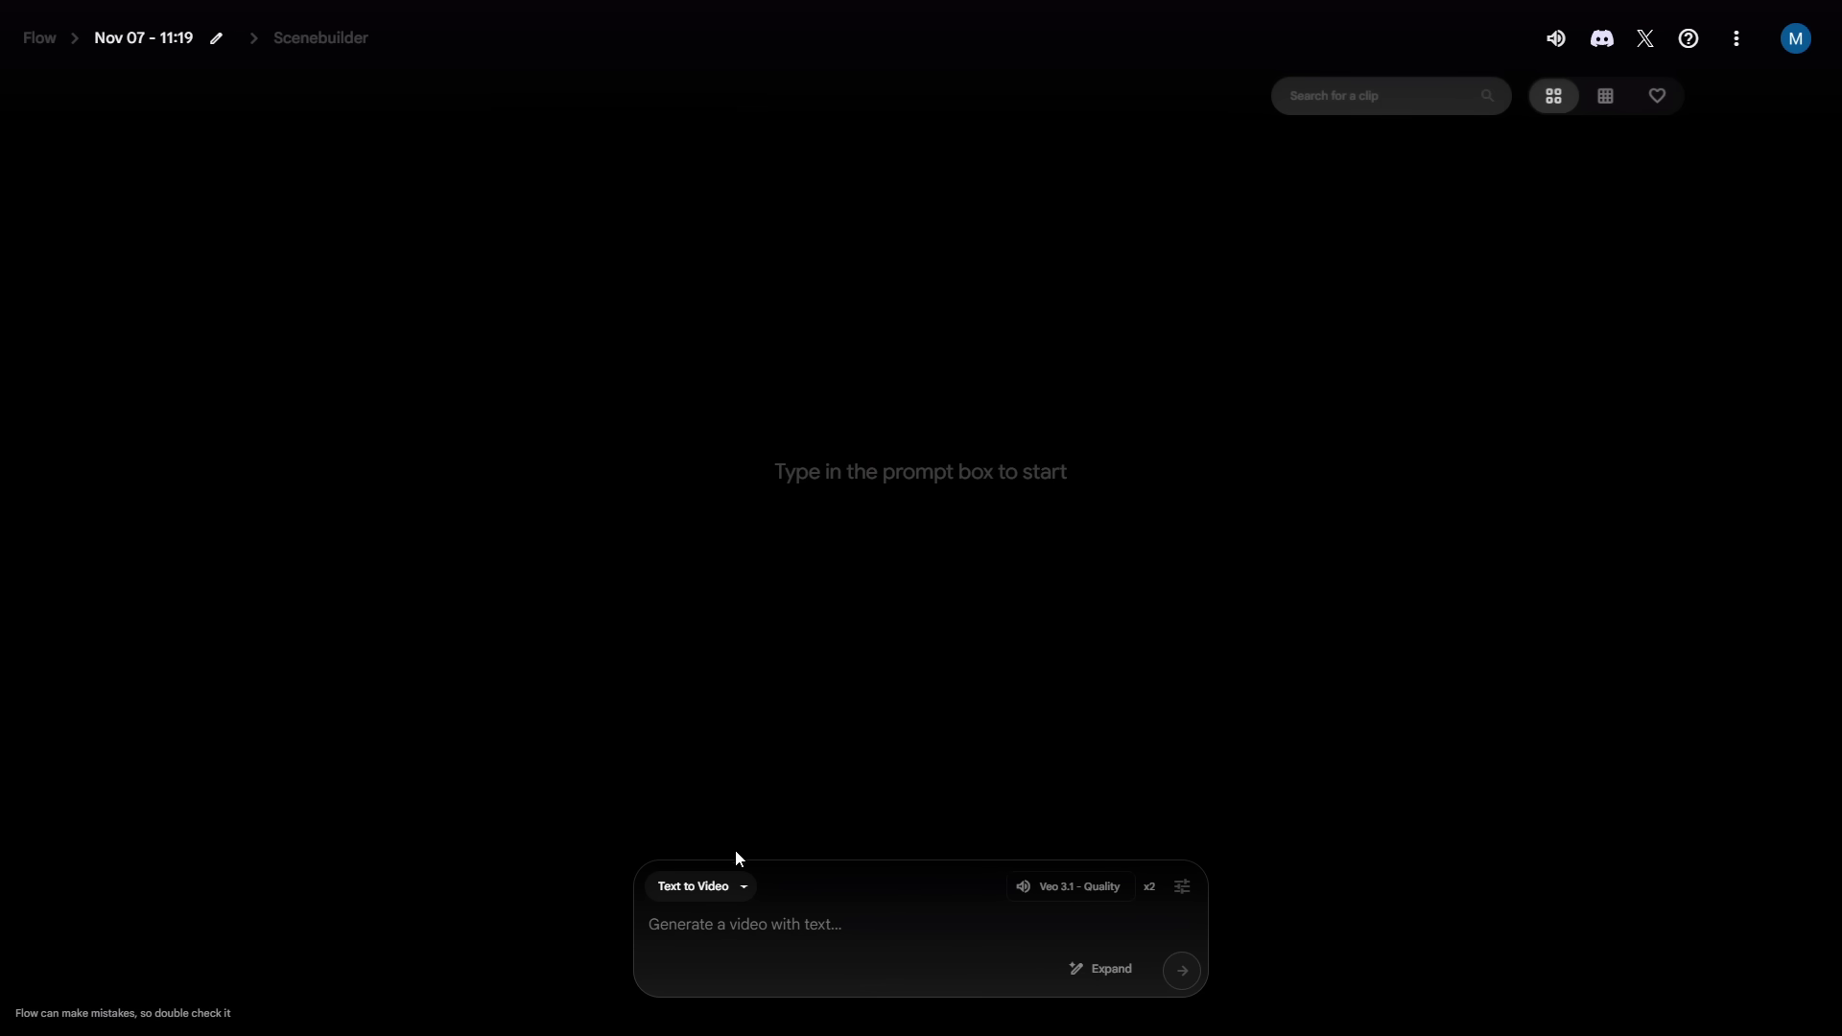
click(1088, 899)
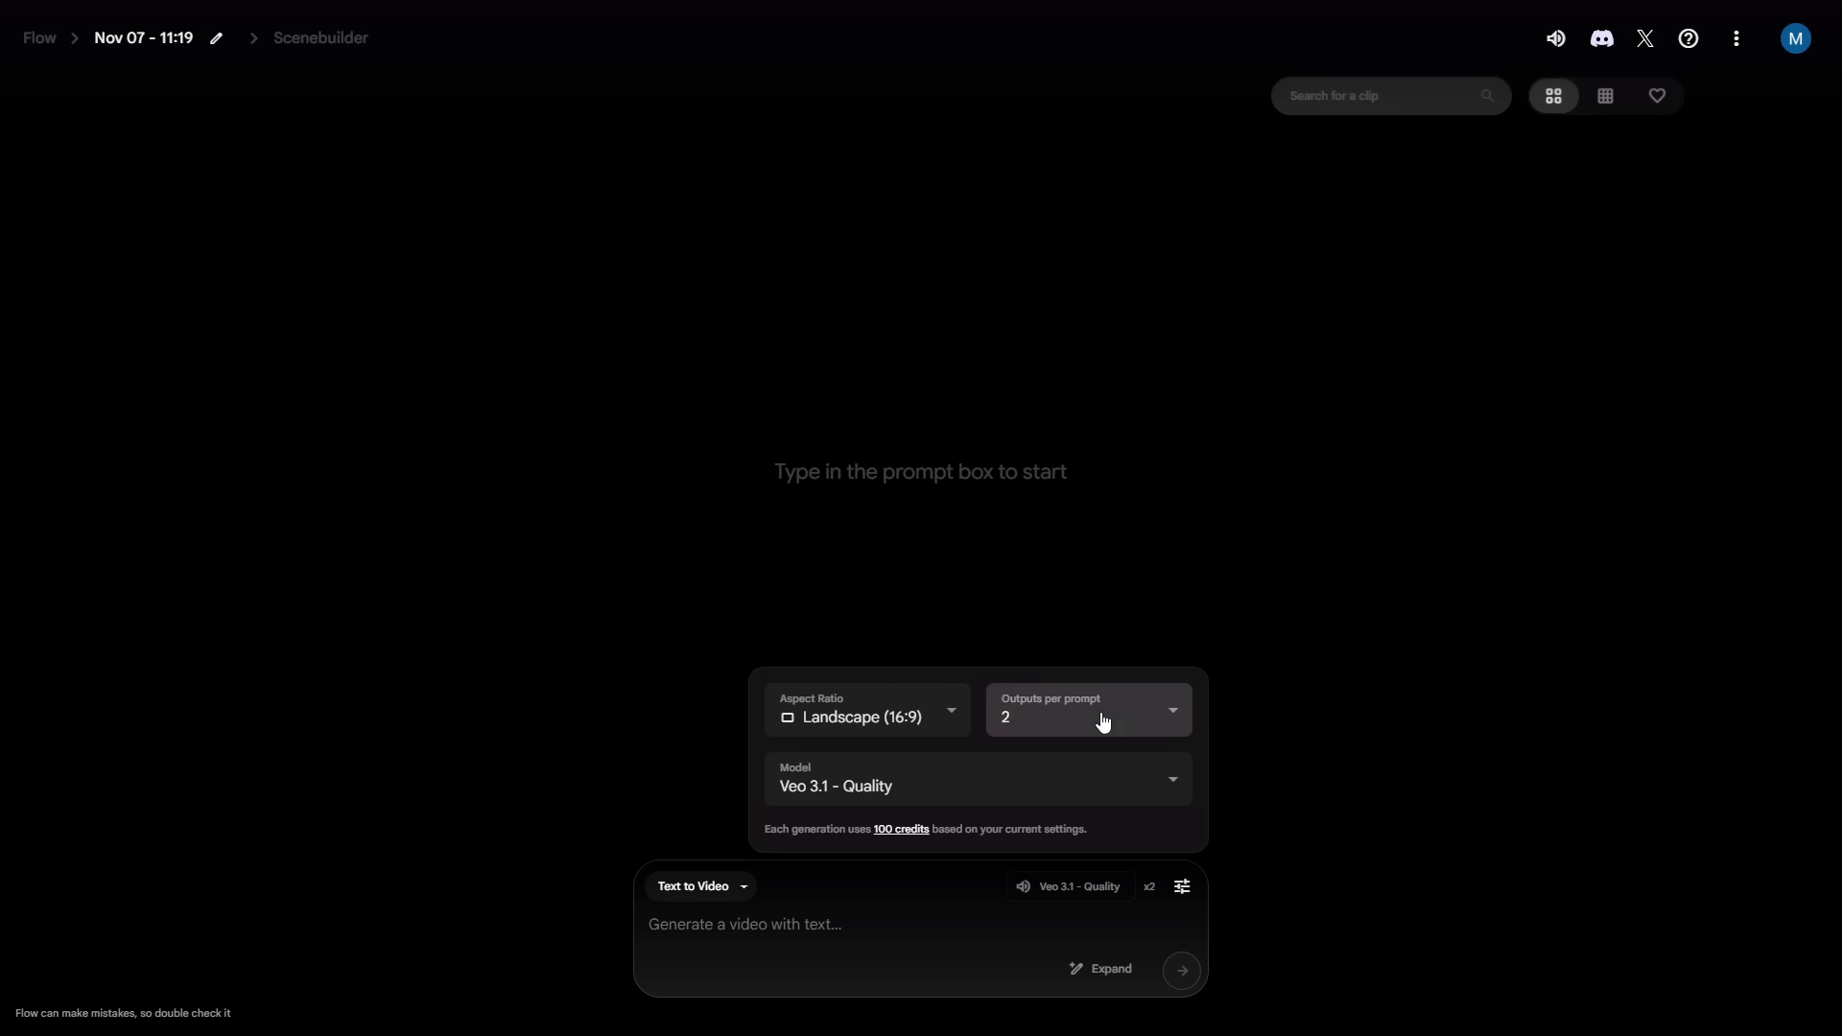
click(1020, 709)
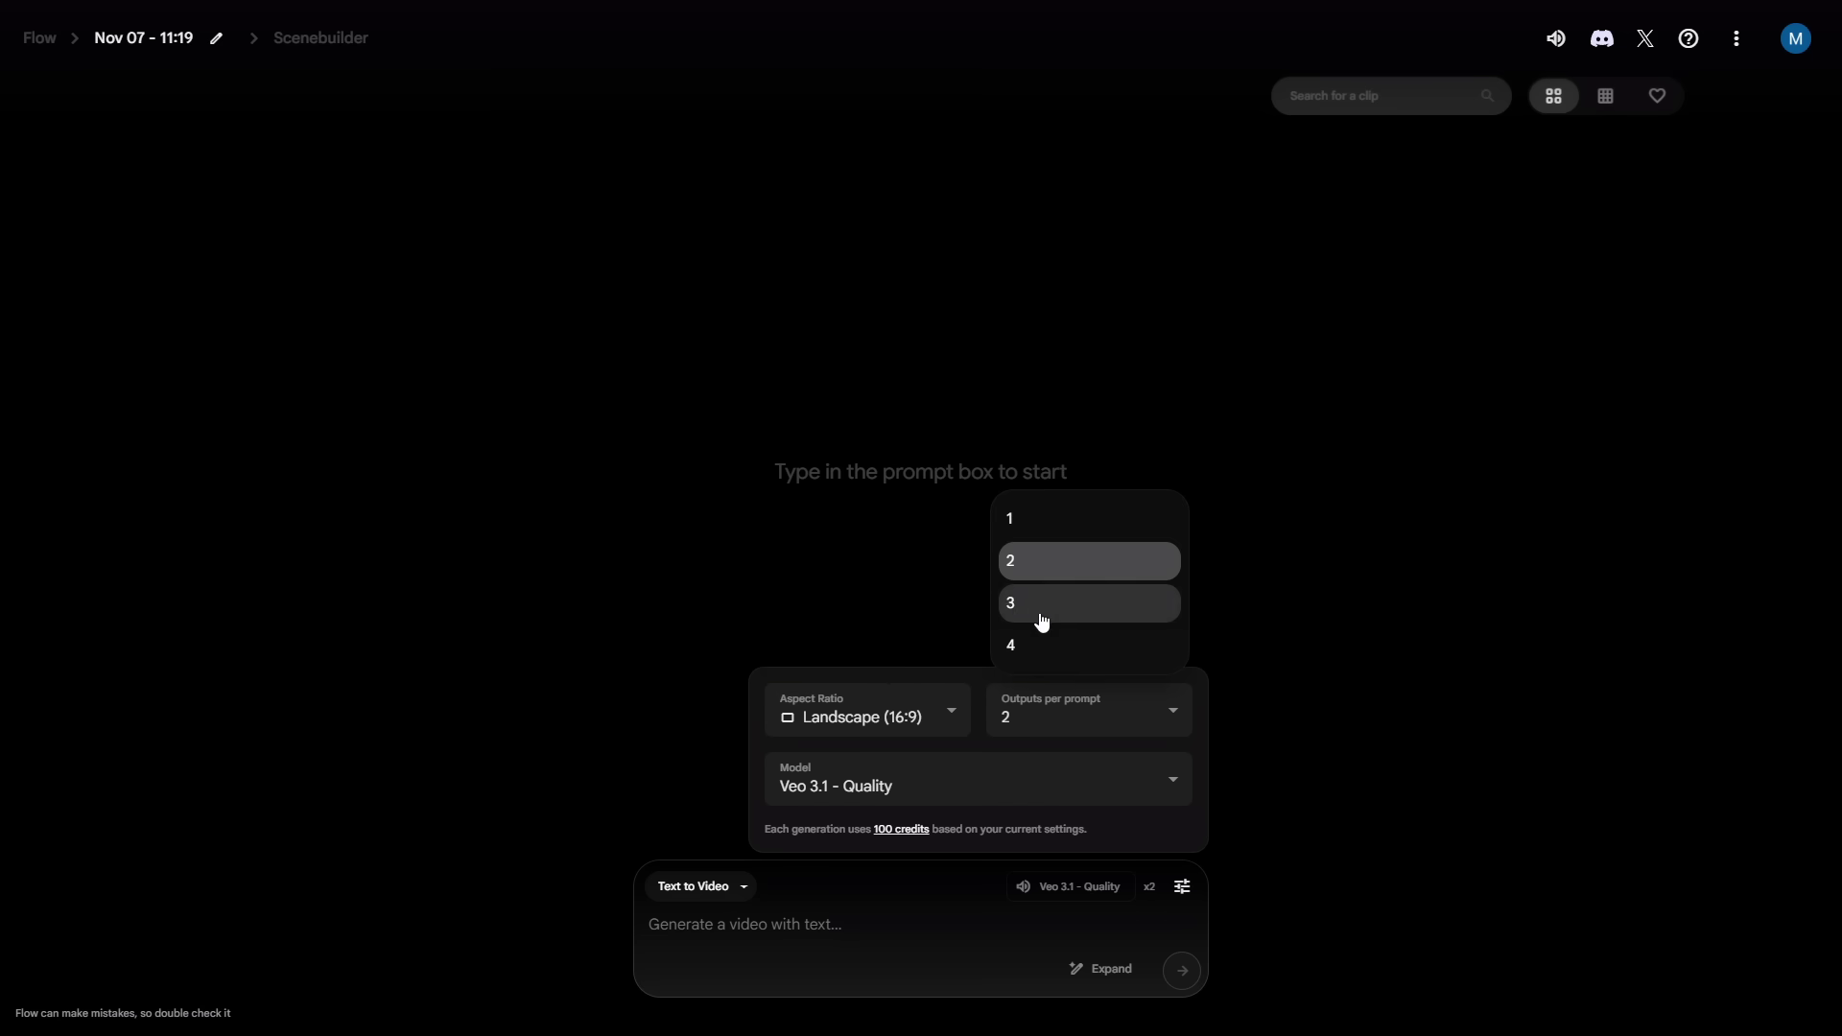
click(930, 790)
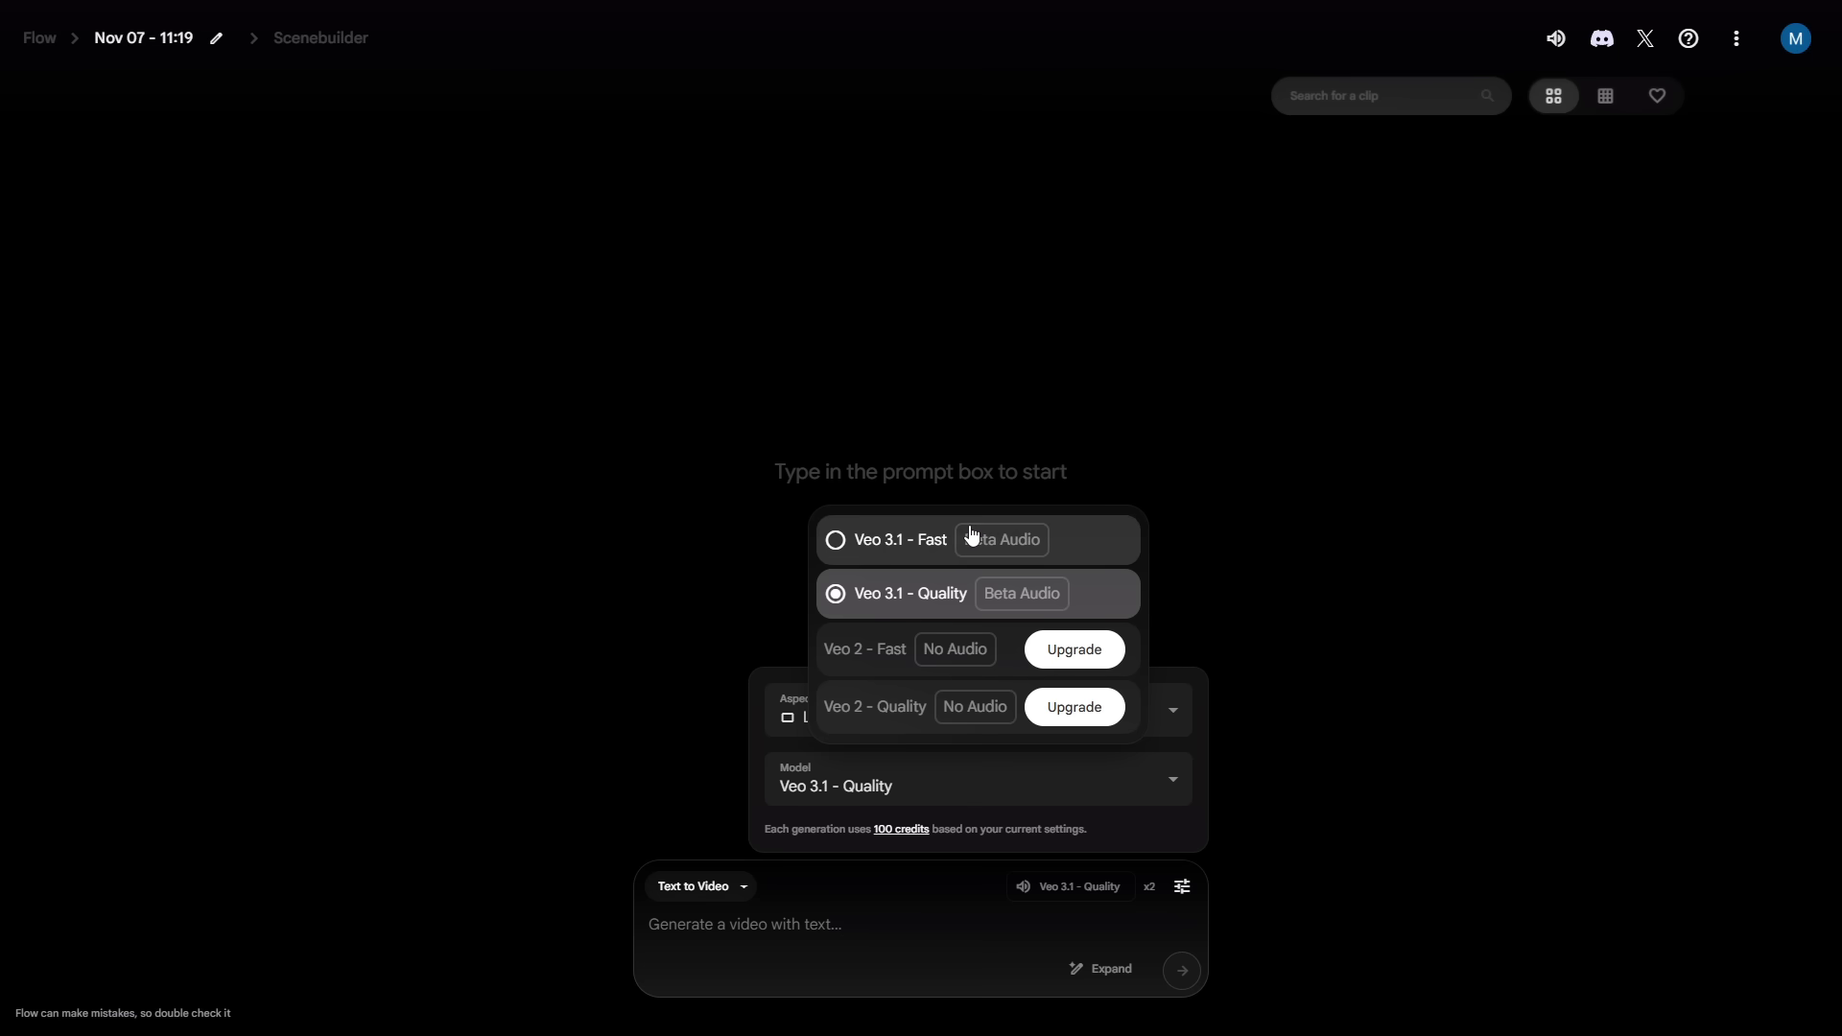
Generate two Veo 3.1 - Fast clips from the pasted skateboarding owl prompt
click(807, 926)
text(A cute, stylized owl riding a skateboard, facing the camera, with its wings raised as if speaking. The owl is wearing cool streetwear and looks energetic. A speech bubble says: "Welcome to Malva AI, today I’ll teach you how to generate videos like a pro." Vibrant lighting, dynamic pose, modern illustration style, high detail.)
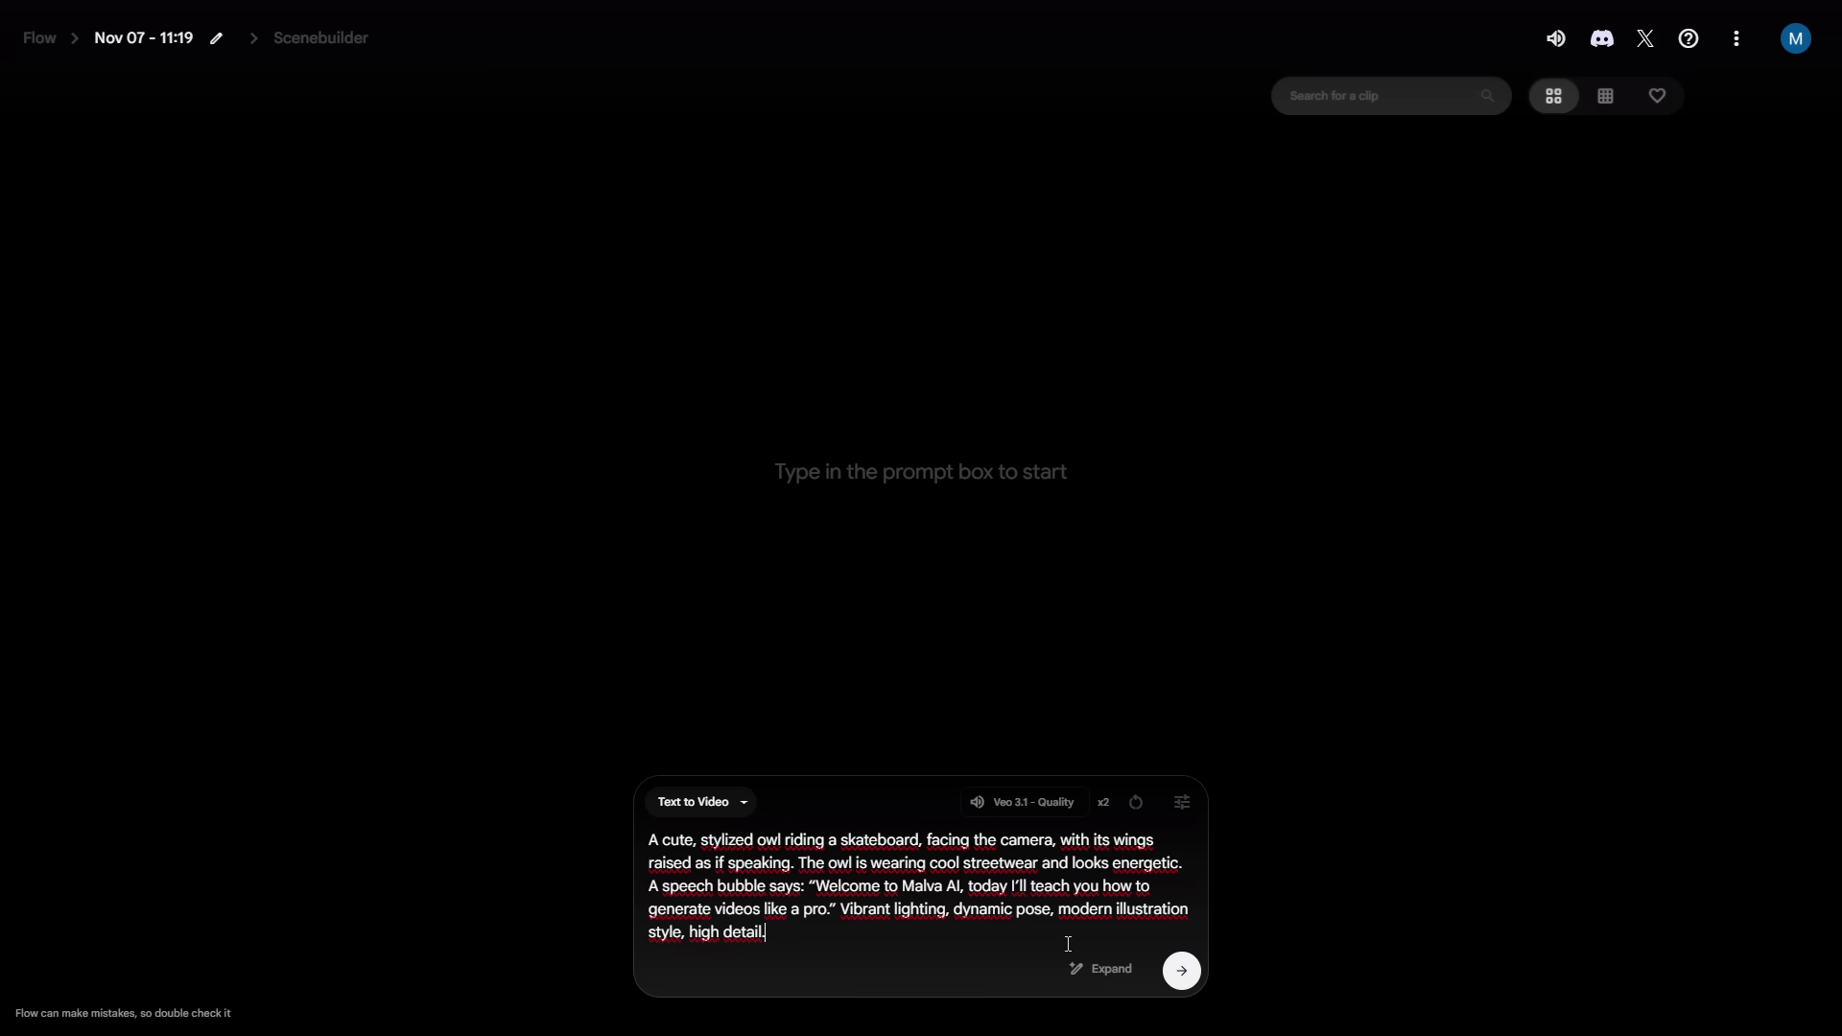
click(1187, 979)
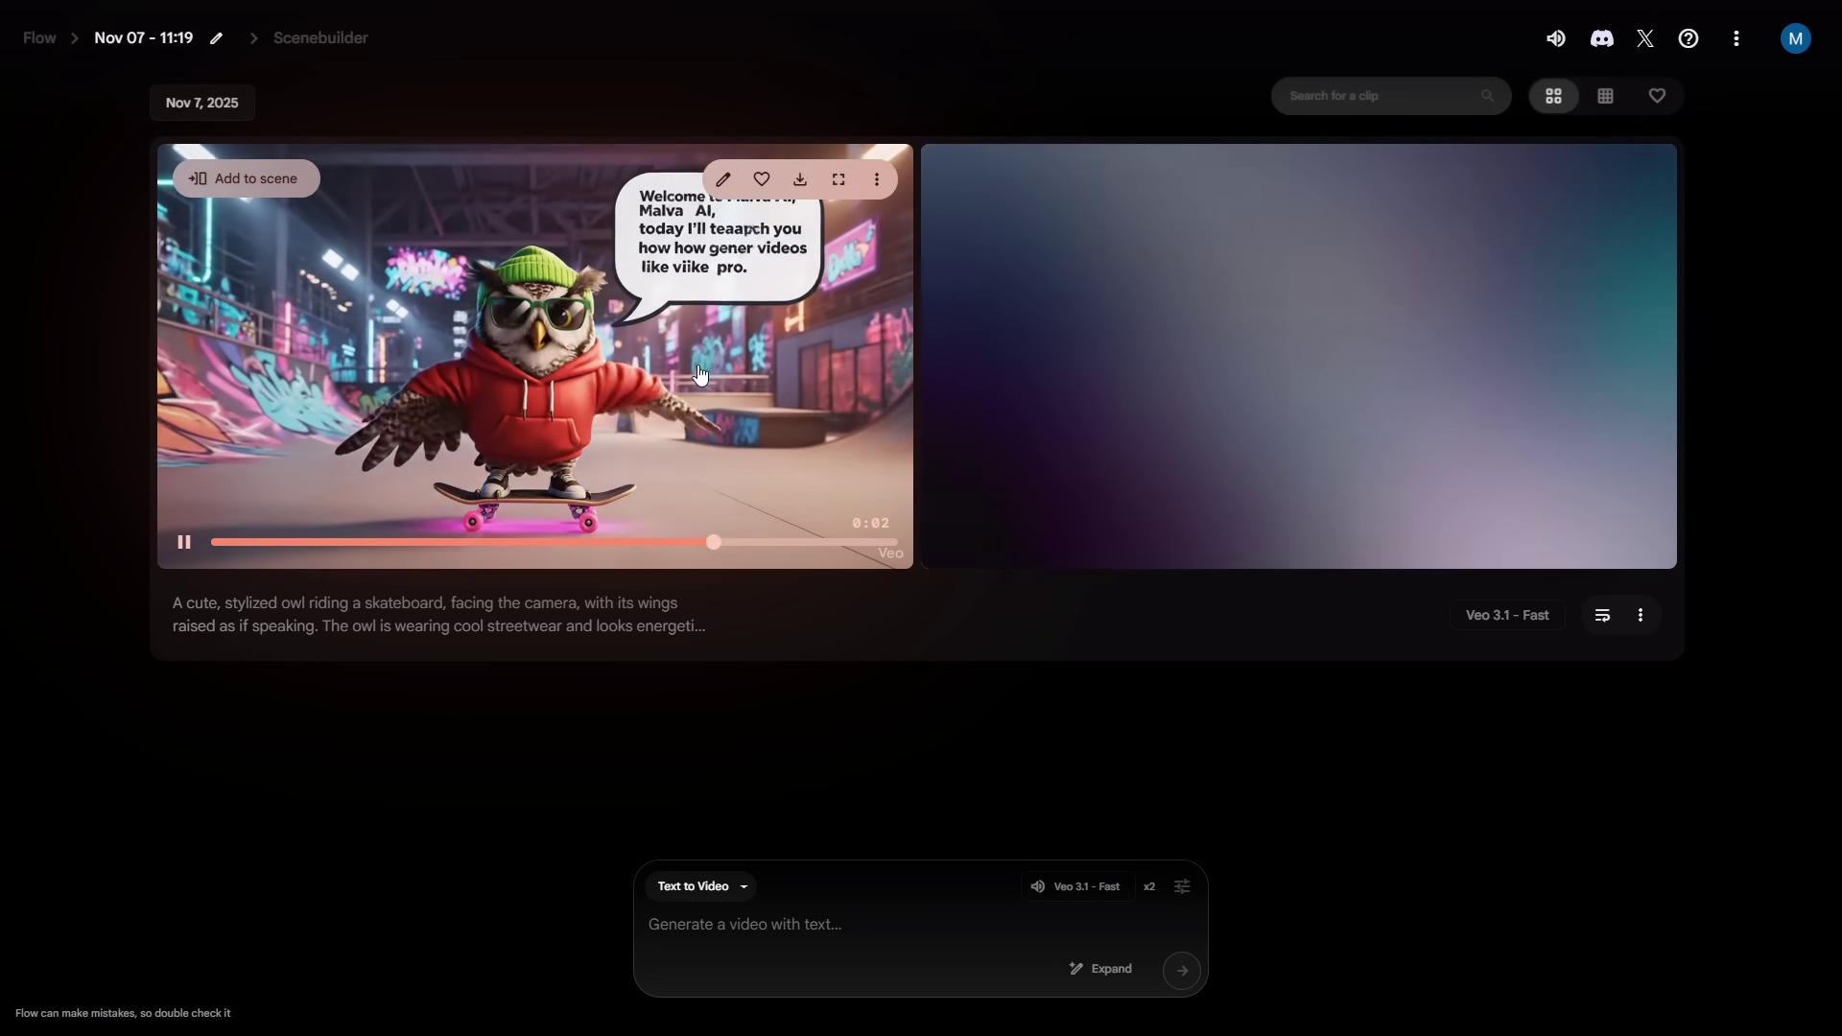
mouse_move(1243, 417)
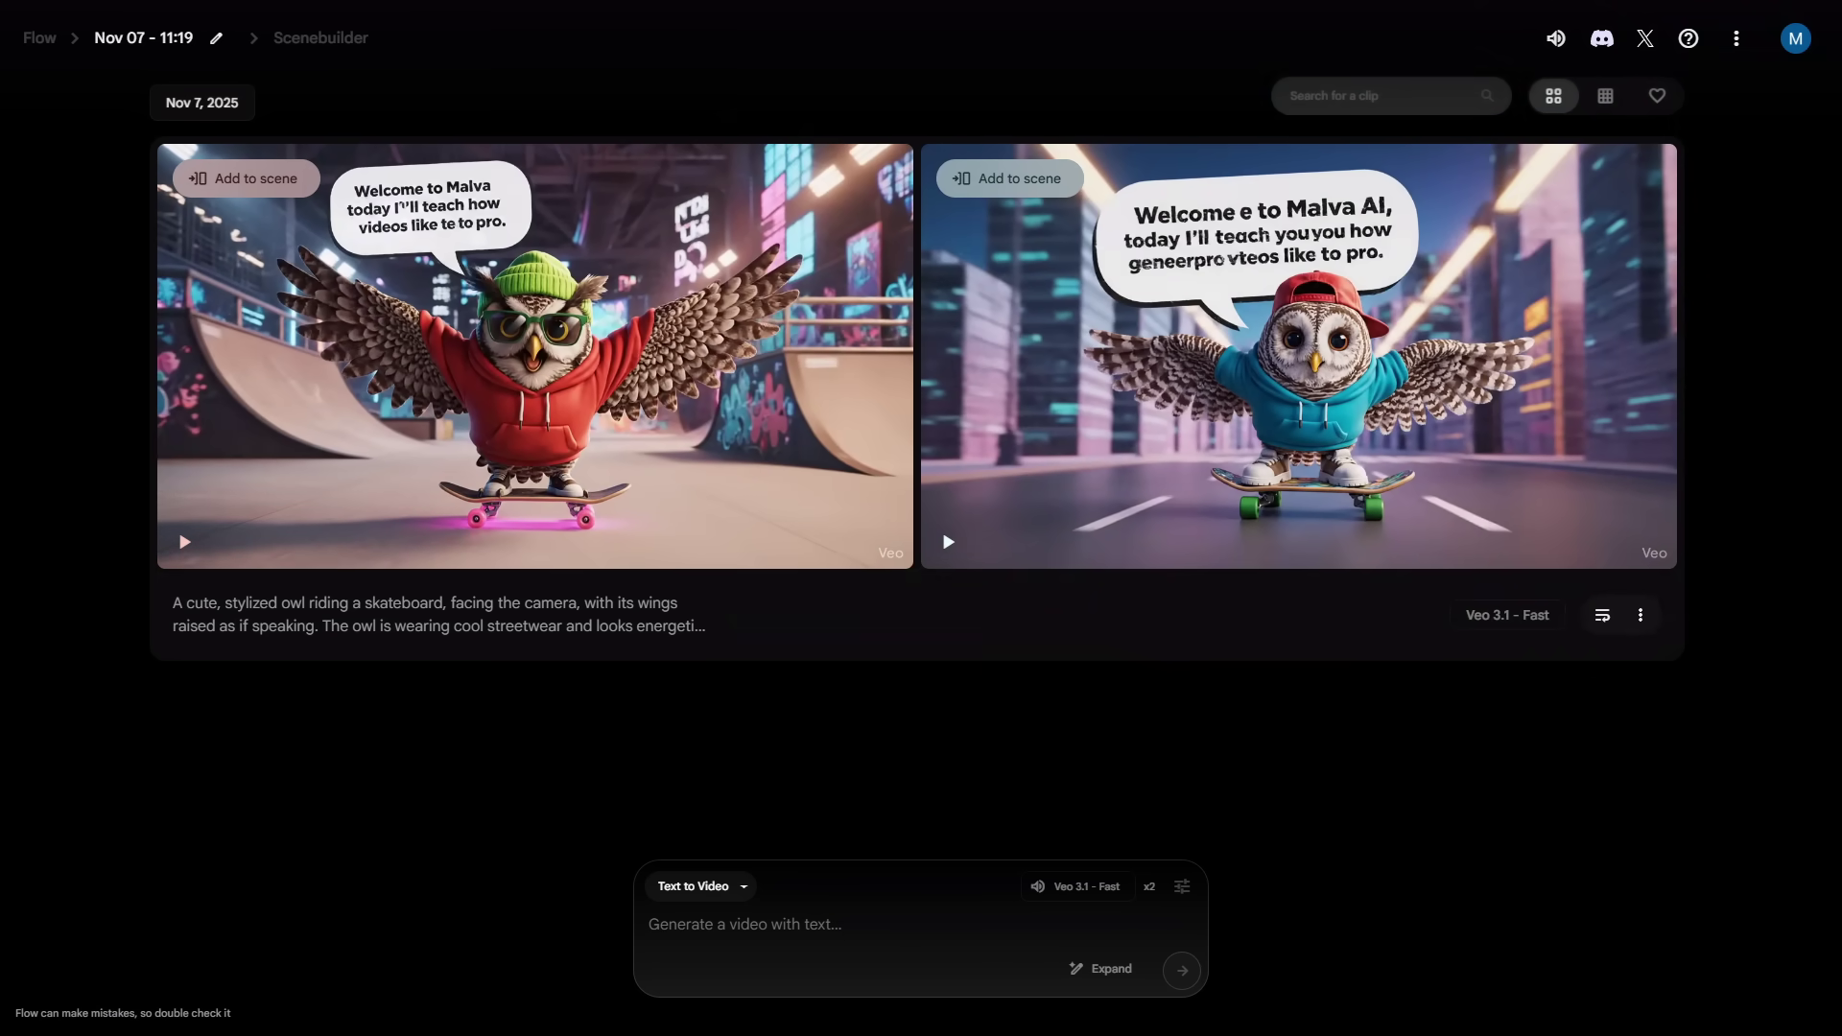
Switch to Ingredients to Video mode and add the face photo as an ingredient
click(705, 889)
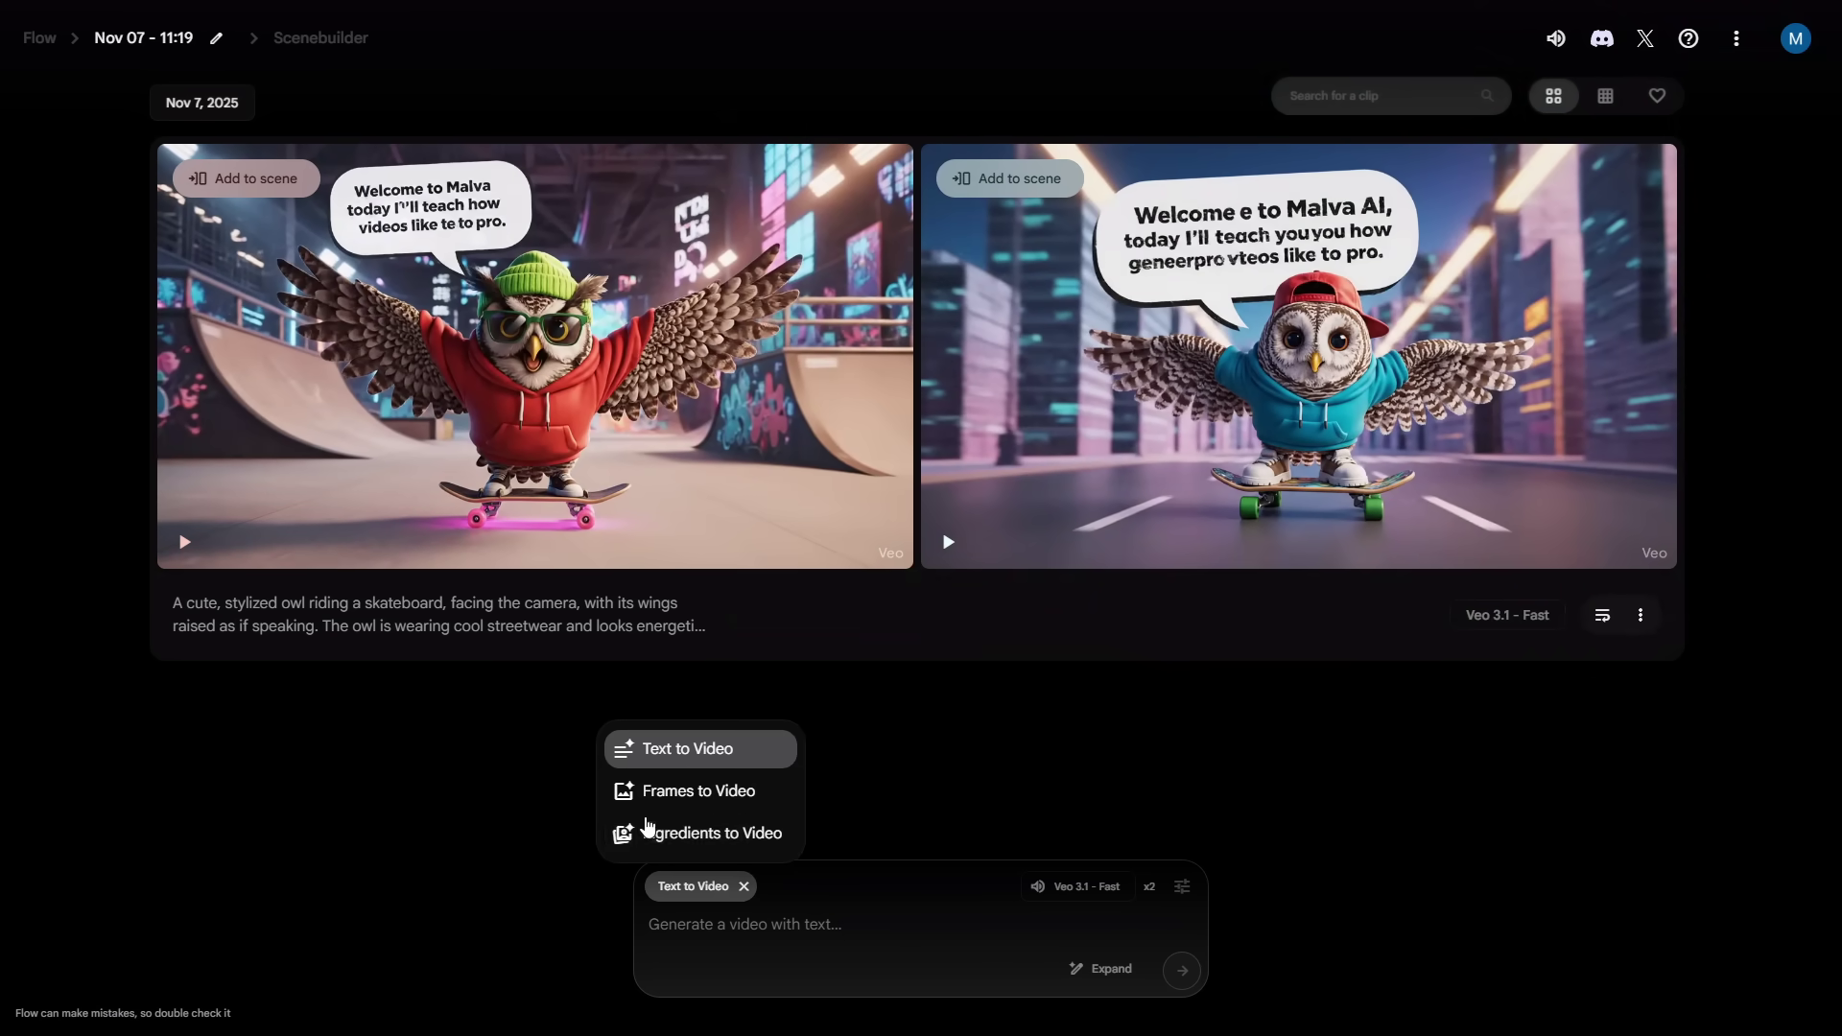
click(712, 834)
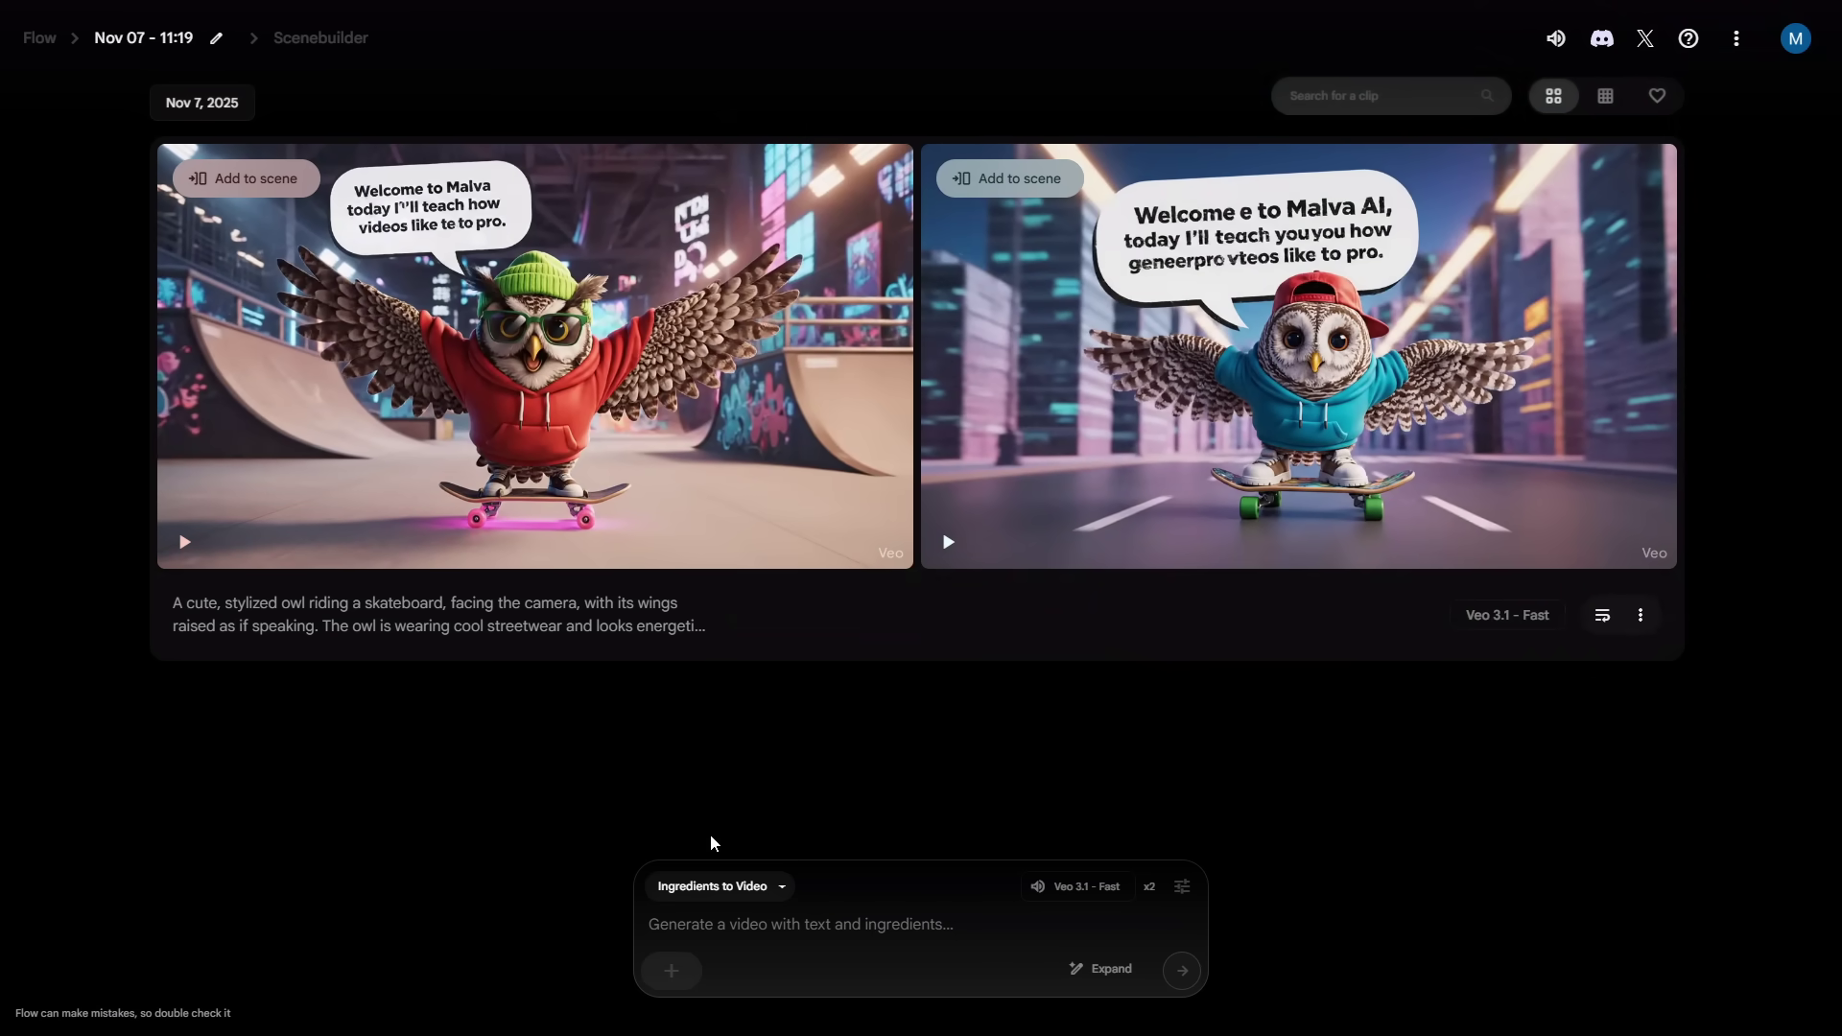
click(672, 971)
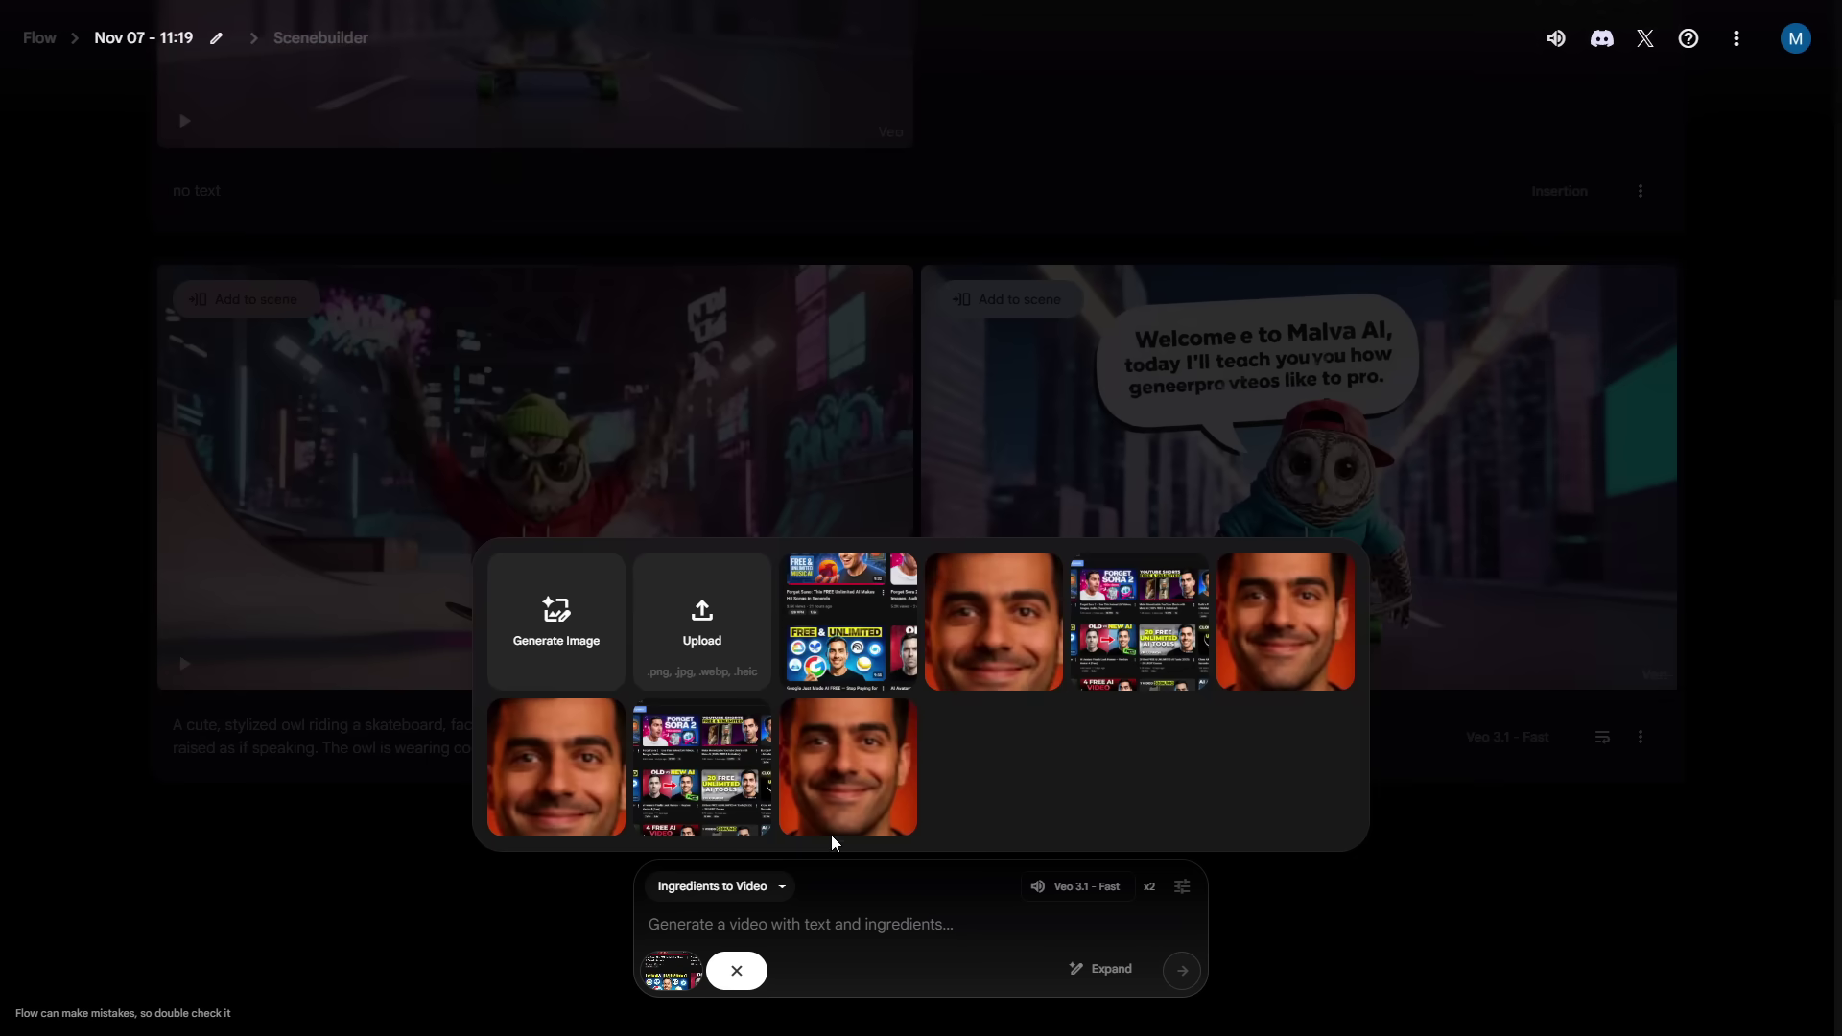
click(989, 660)
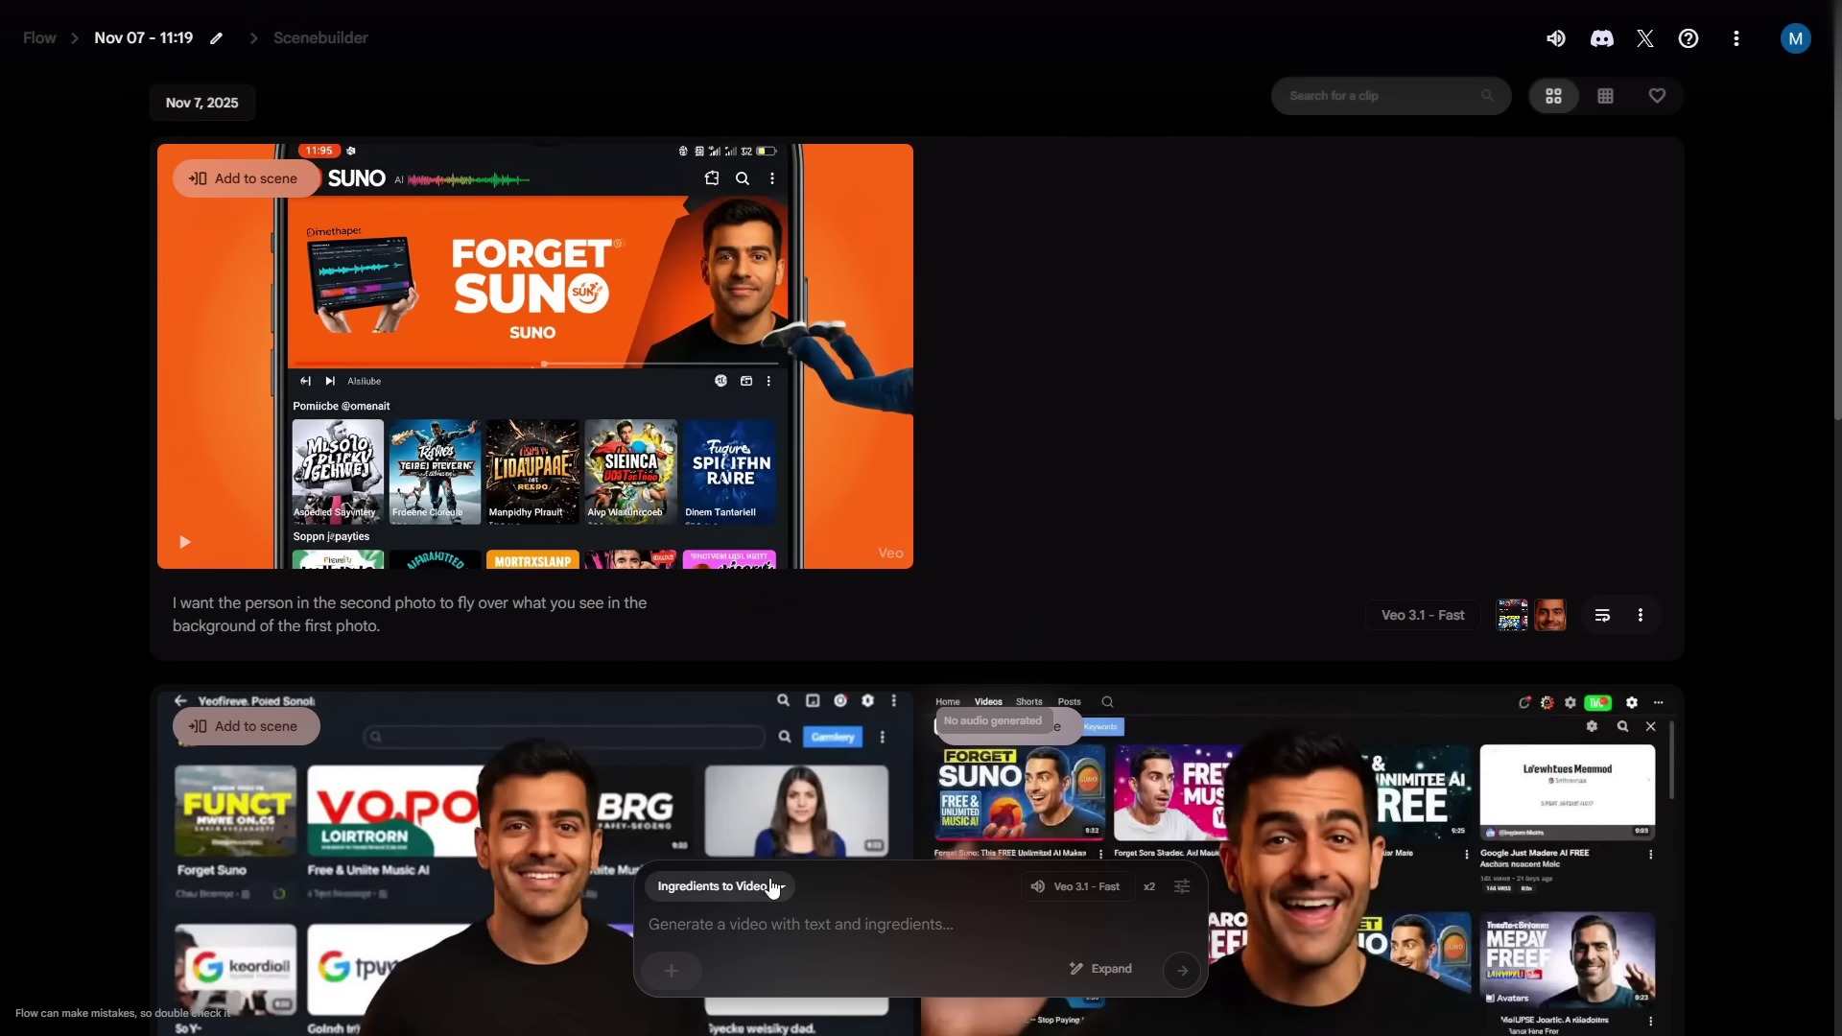
Switch to Frames to Video mode and generate the clip of moving newspapers
click(773, 887)
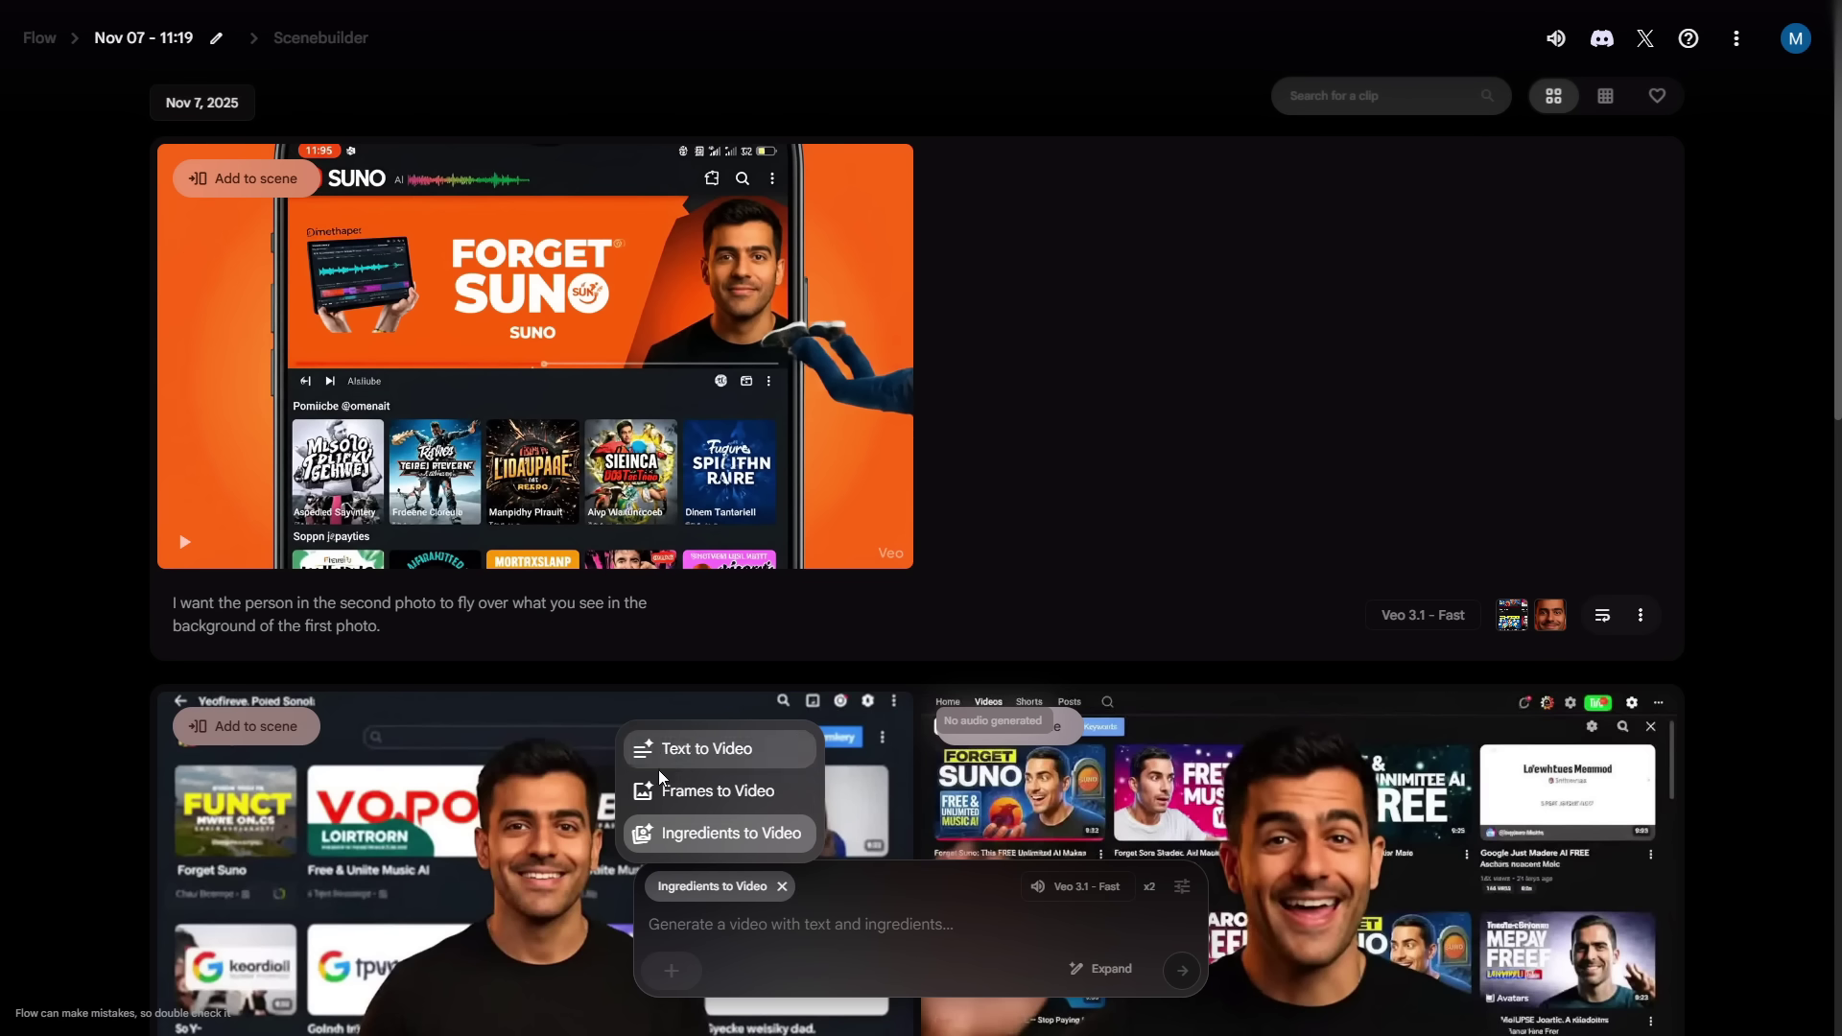
click(723, 792)
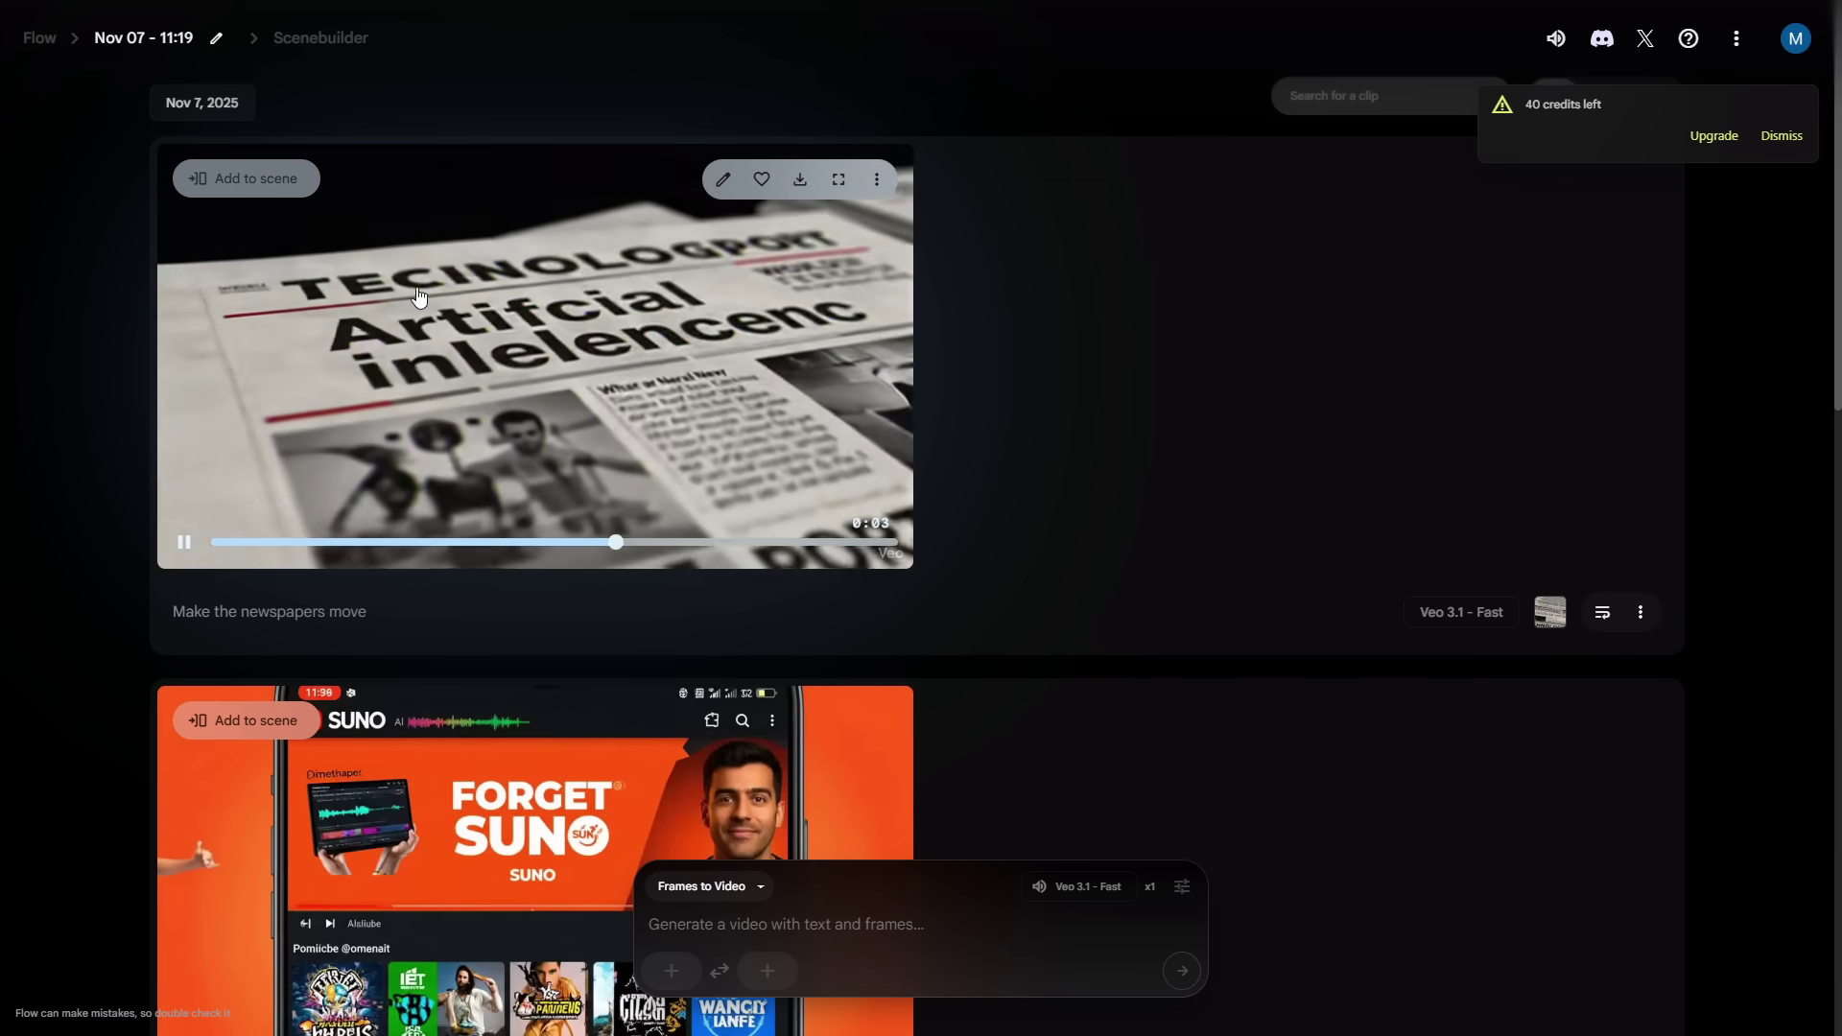
scroll(518, 278, down, 14)
scroll(518, 278, up, 9)
scroll(537, 461, up, 5)
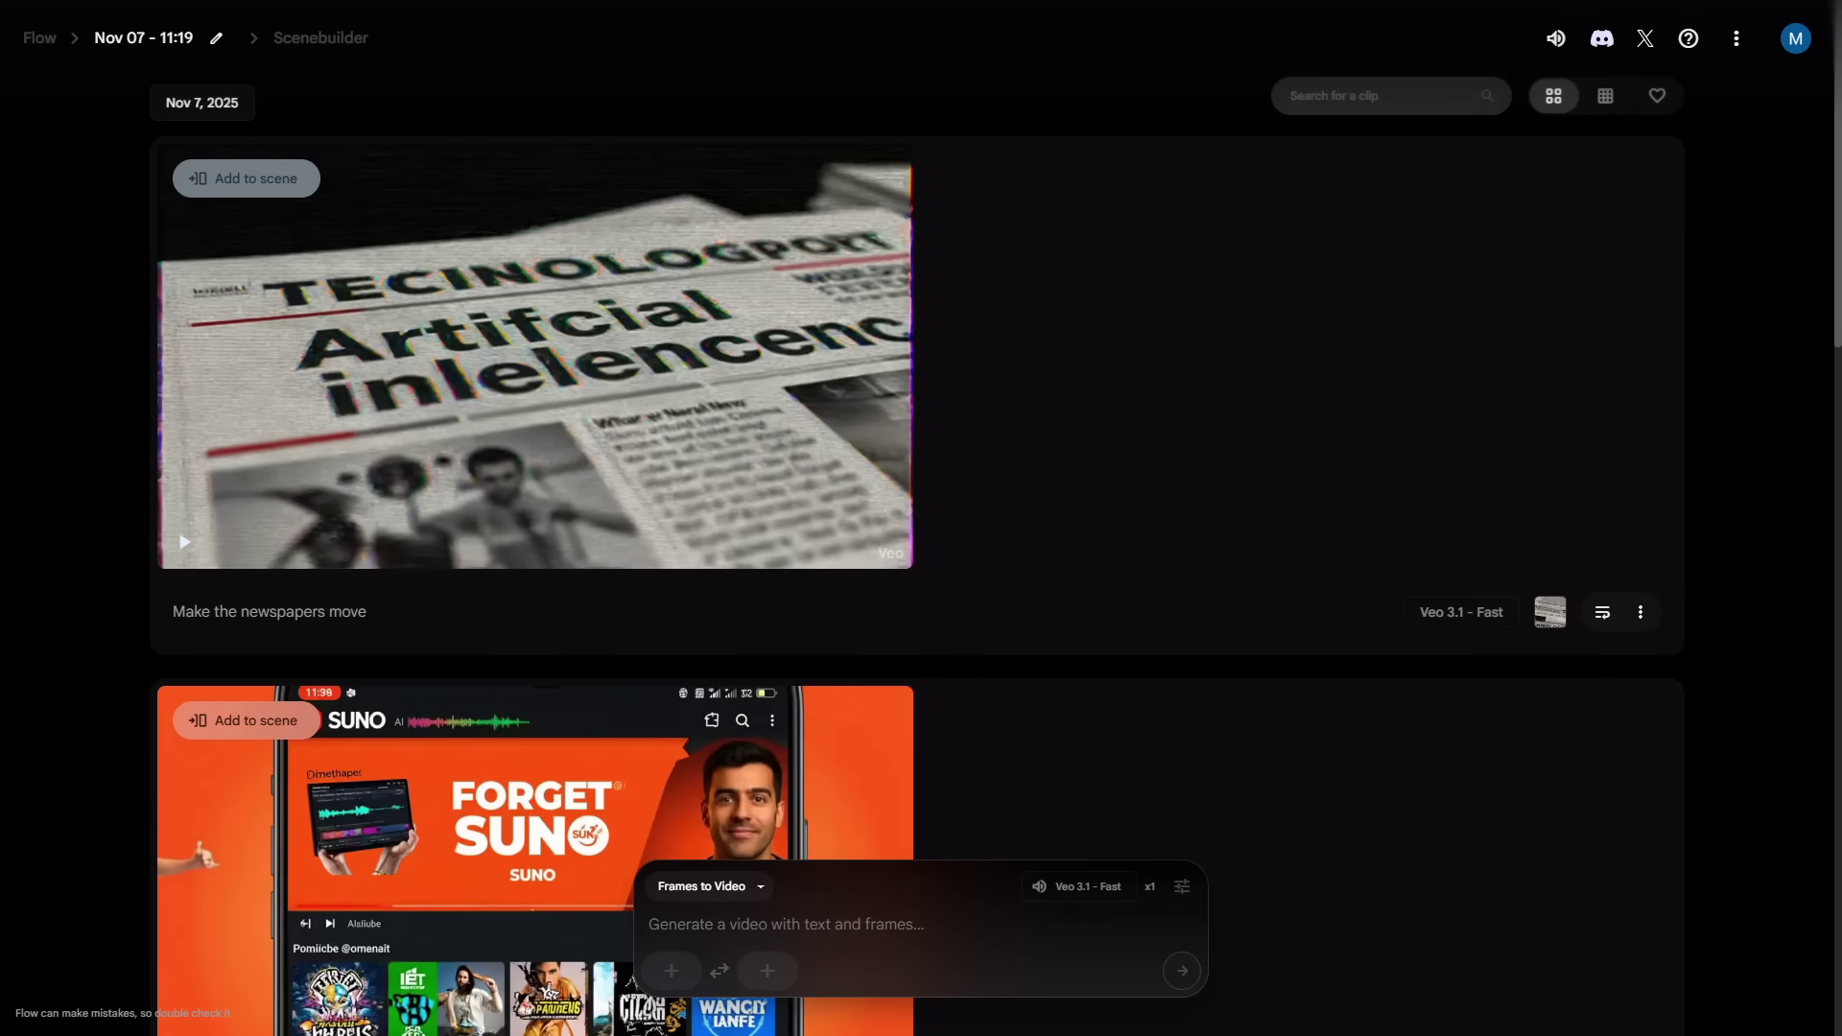
Check the account details for the remaining 40 AI credits
click(1795, 38)
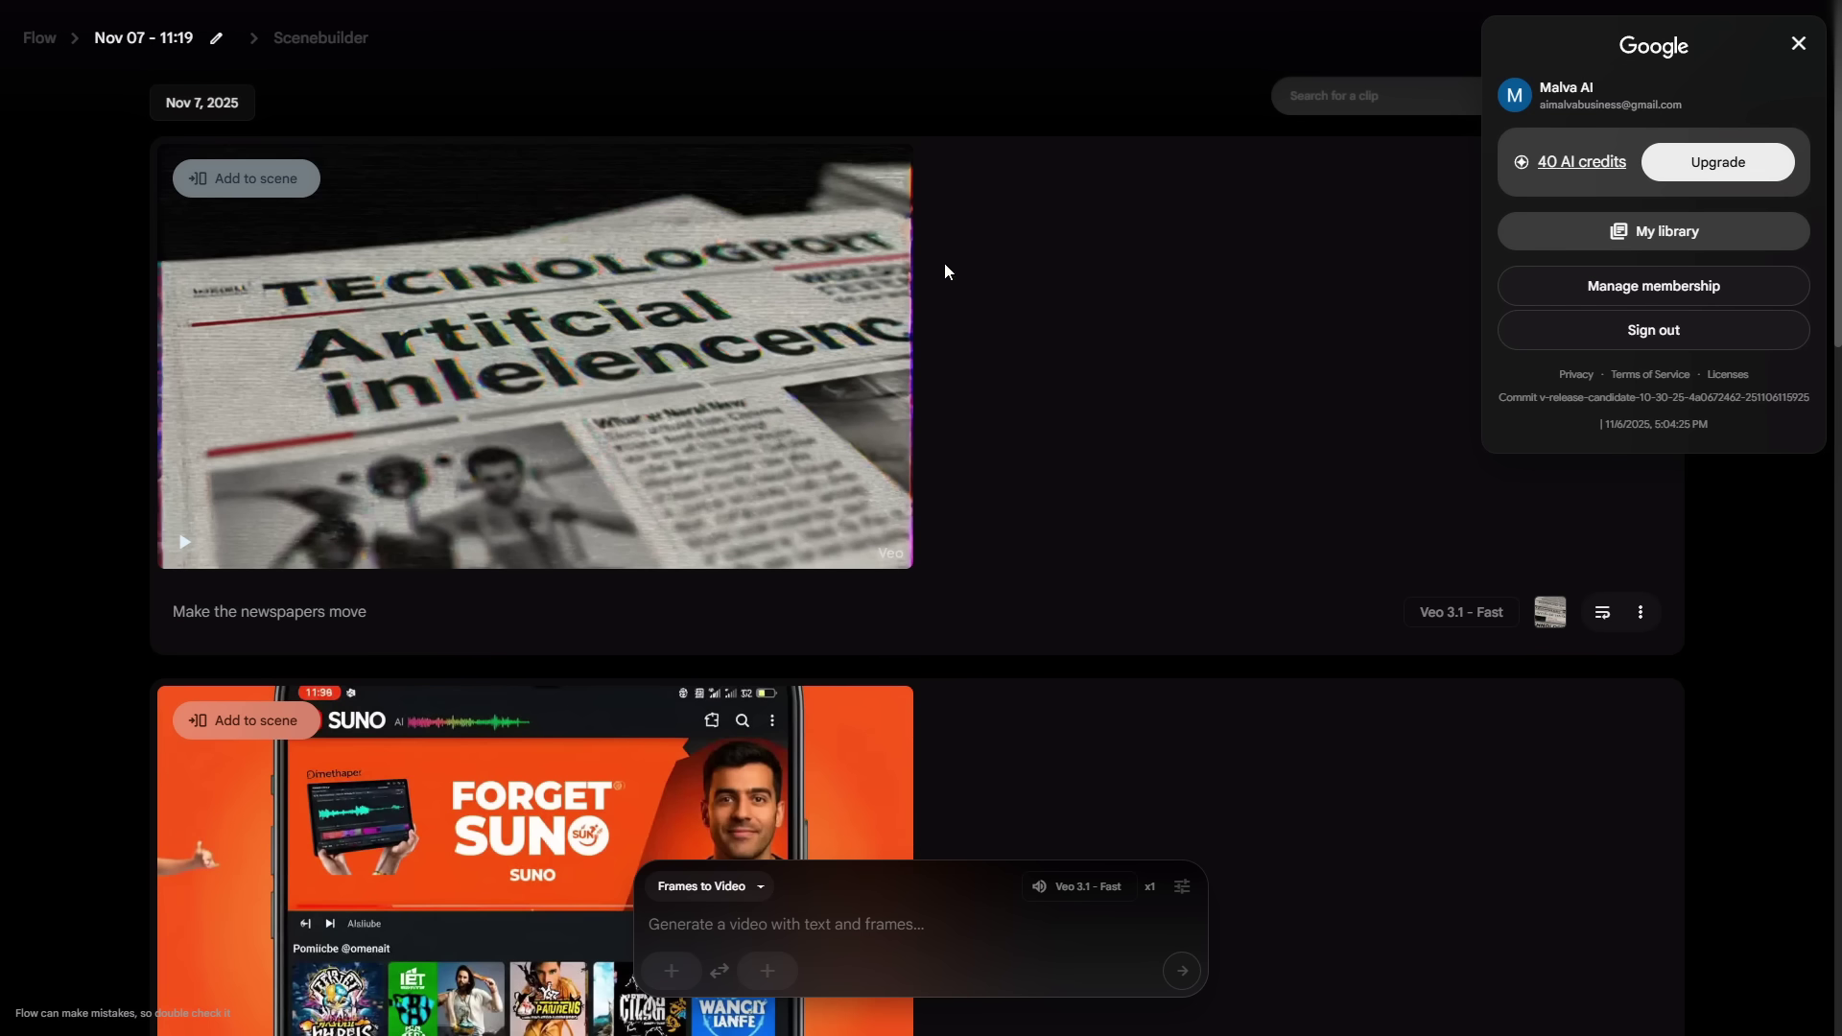
click(111, 622)
scroll(85, 710, down, 9)
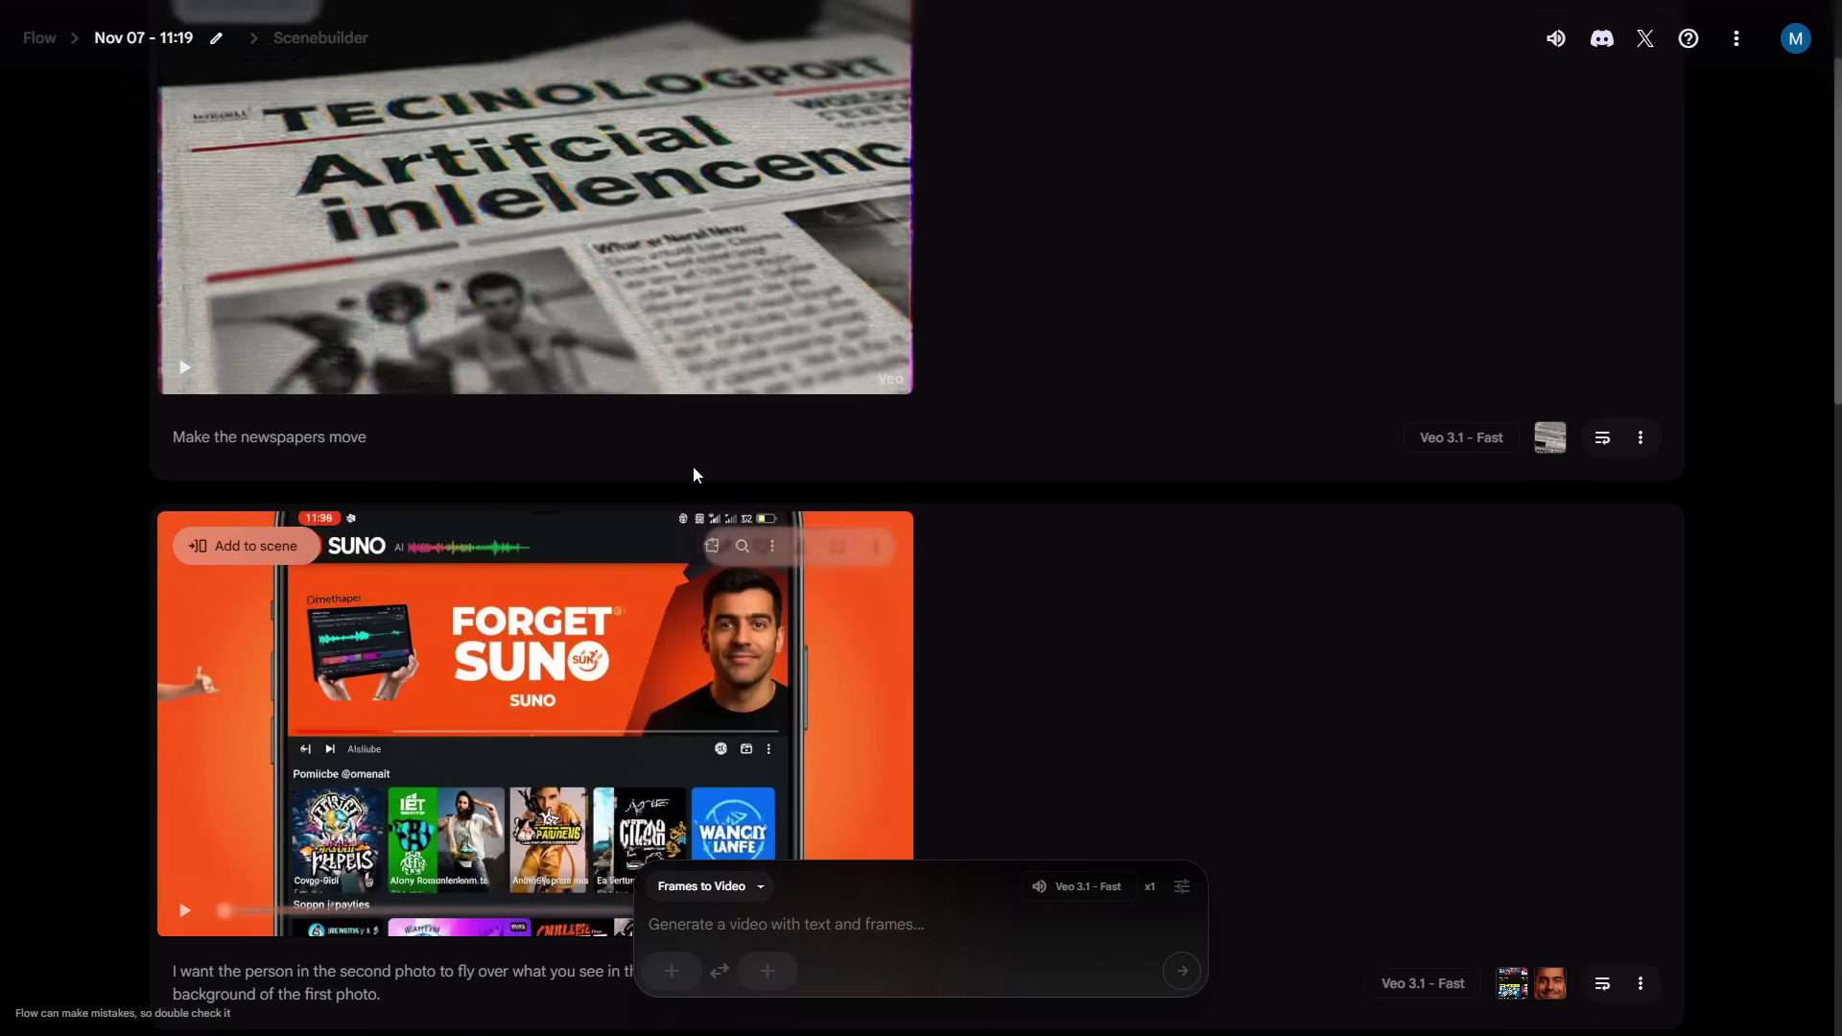
scroll(884, 644, down, 11)
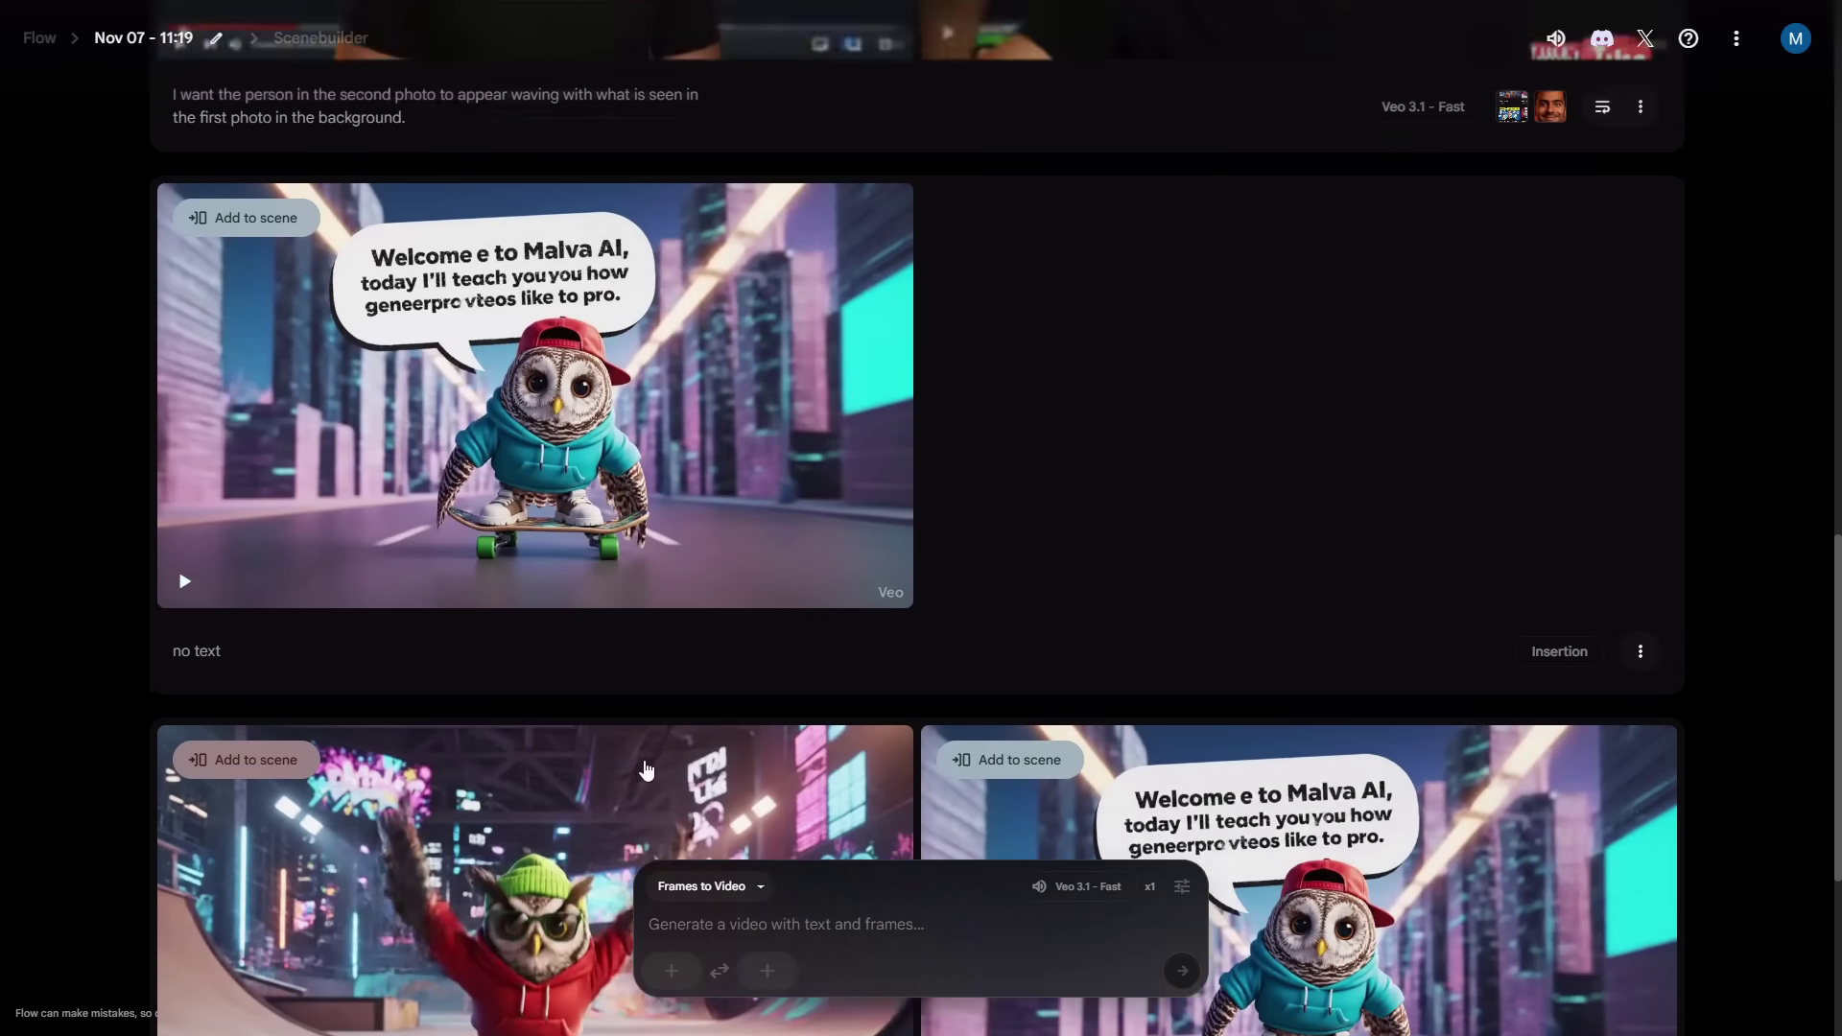
scroll(1750, 493, up, 5)
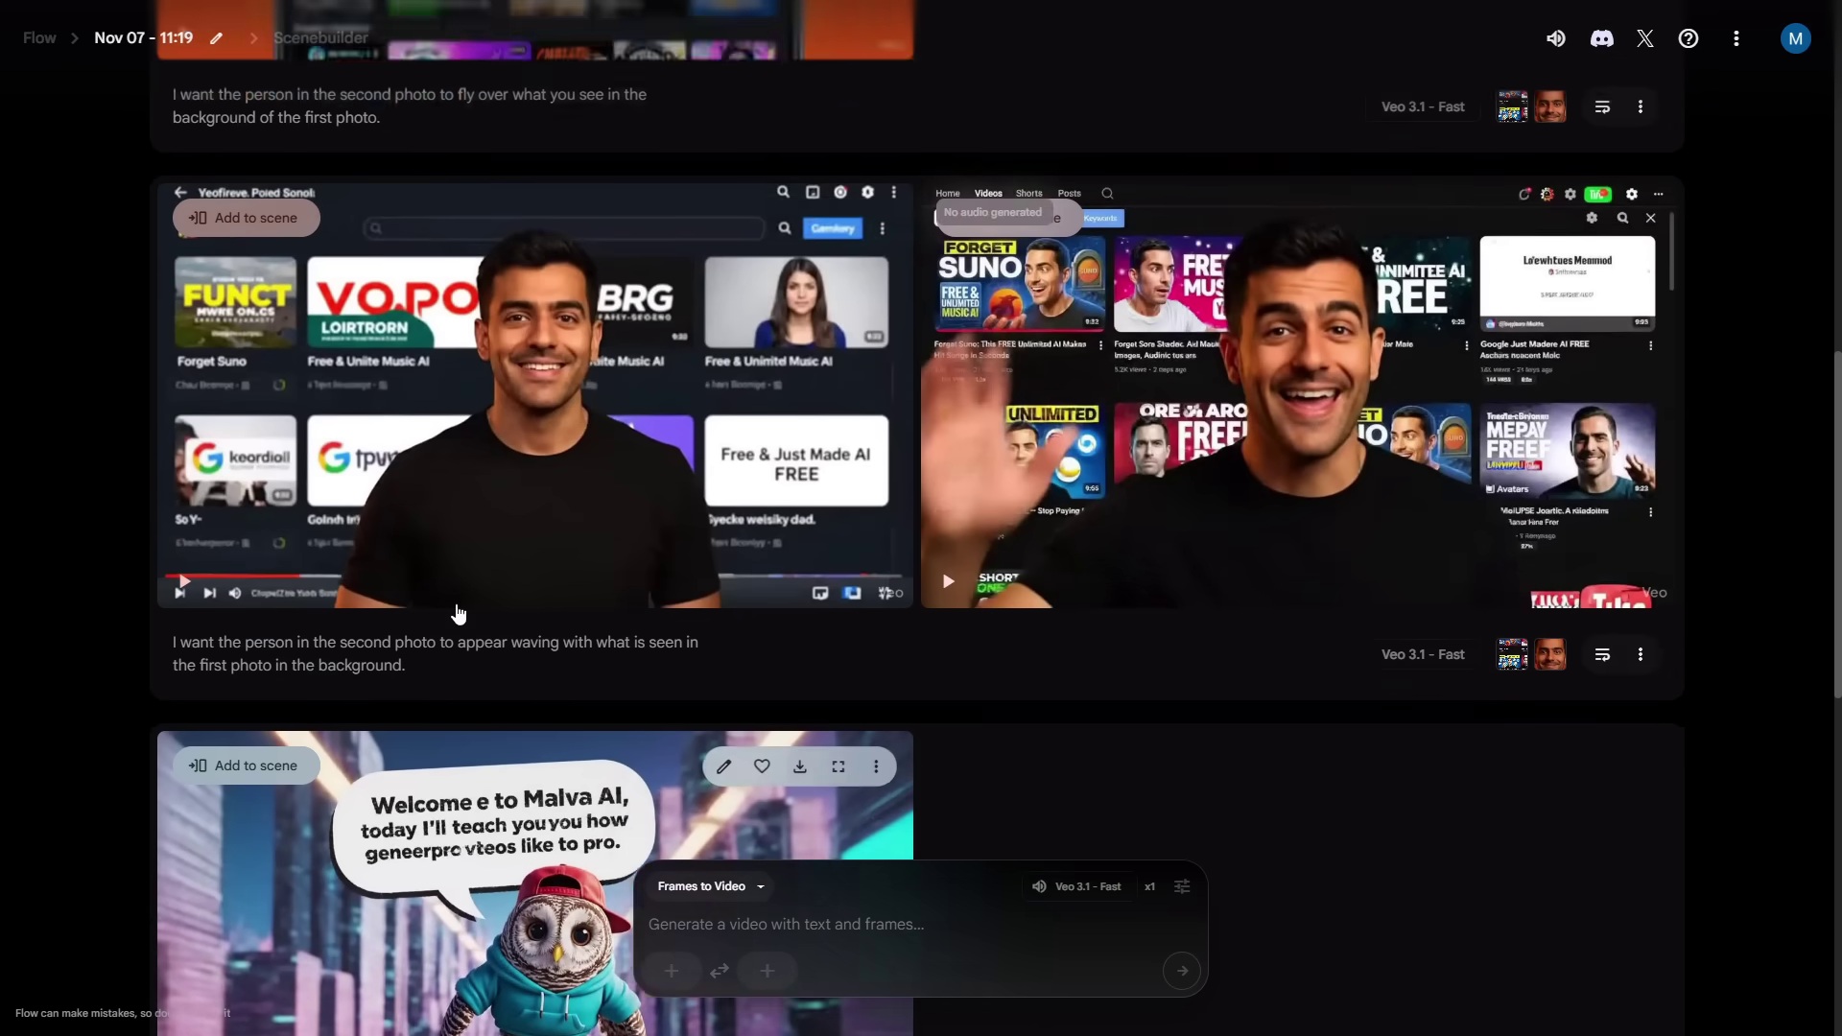
click(1795, 40)
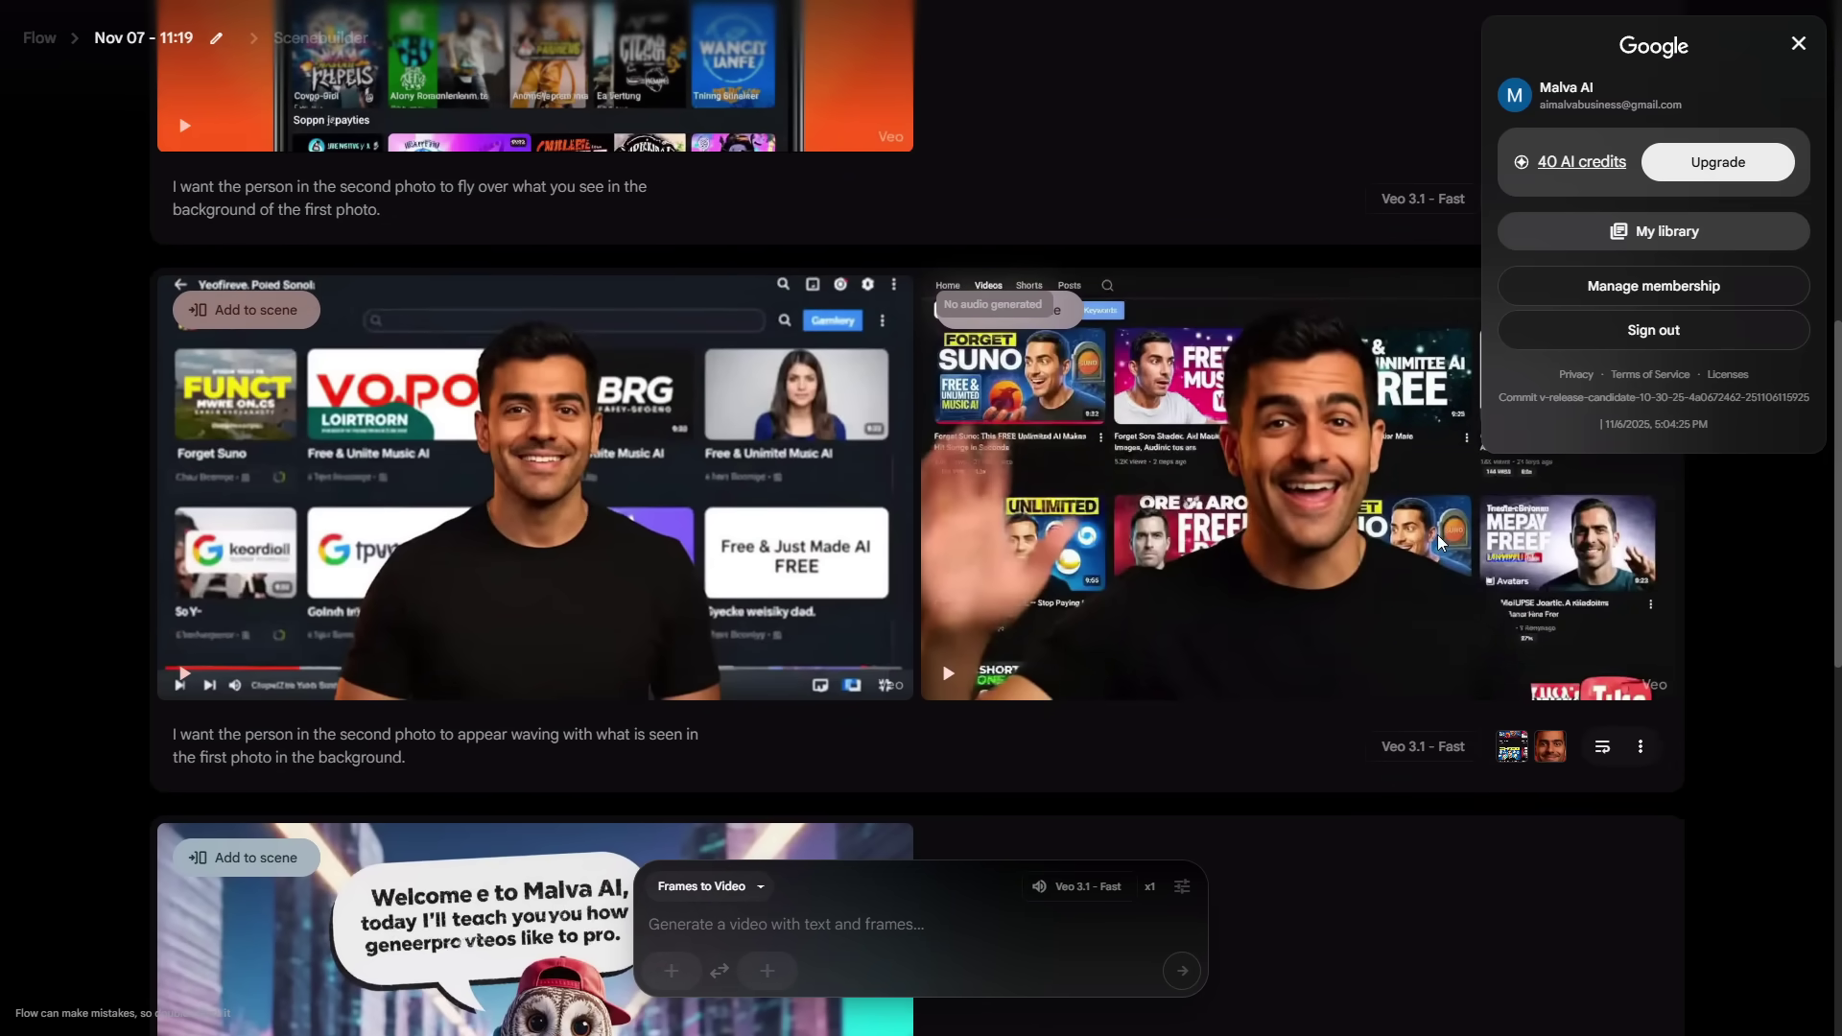
click(1291, 145)
scroll(851, 376, up, 10)
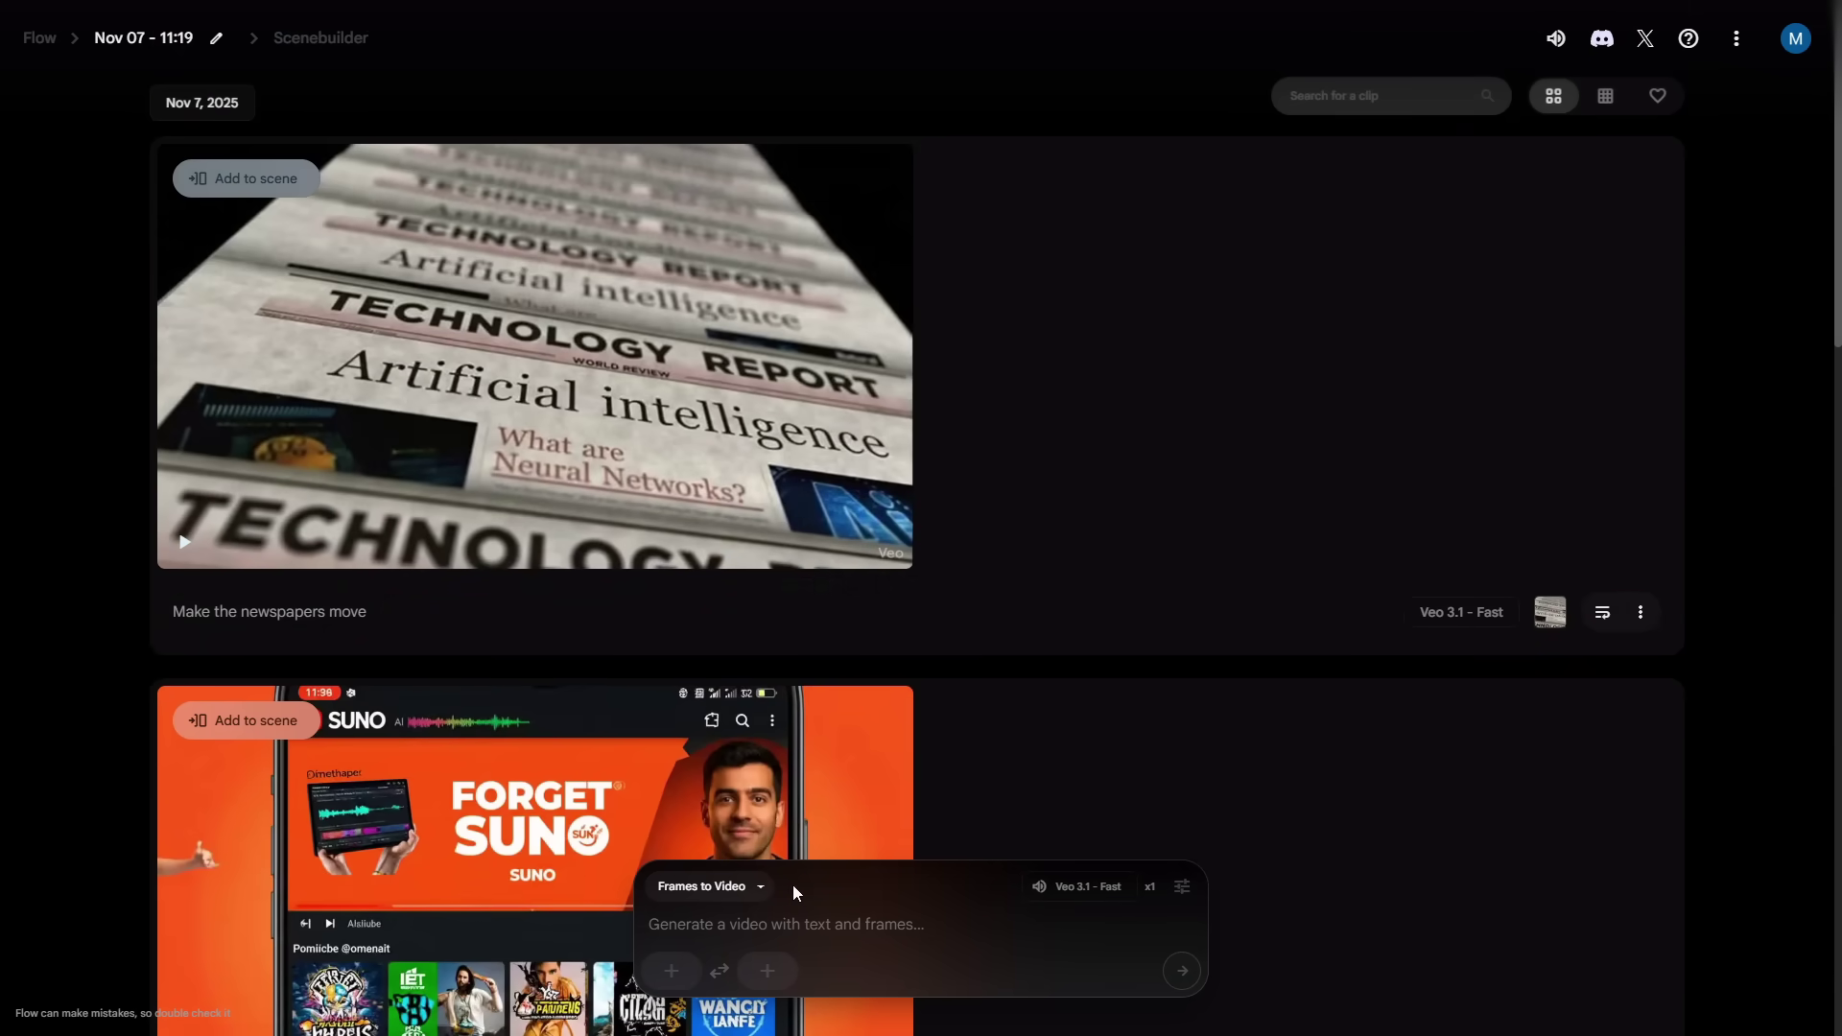
Glance at Flow's generation settings, then scroll through the project's generated clips
click(1085, 887)
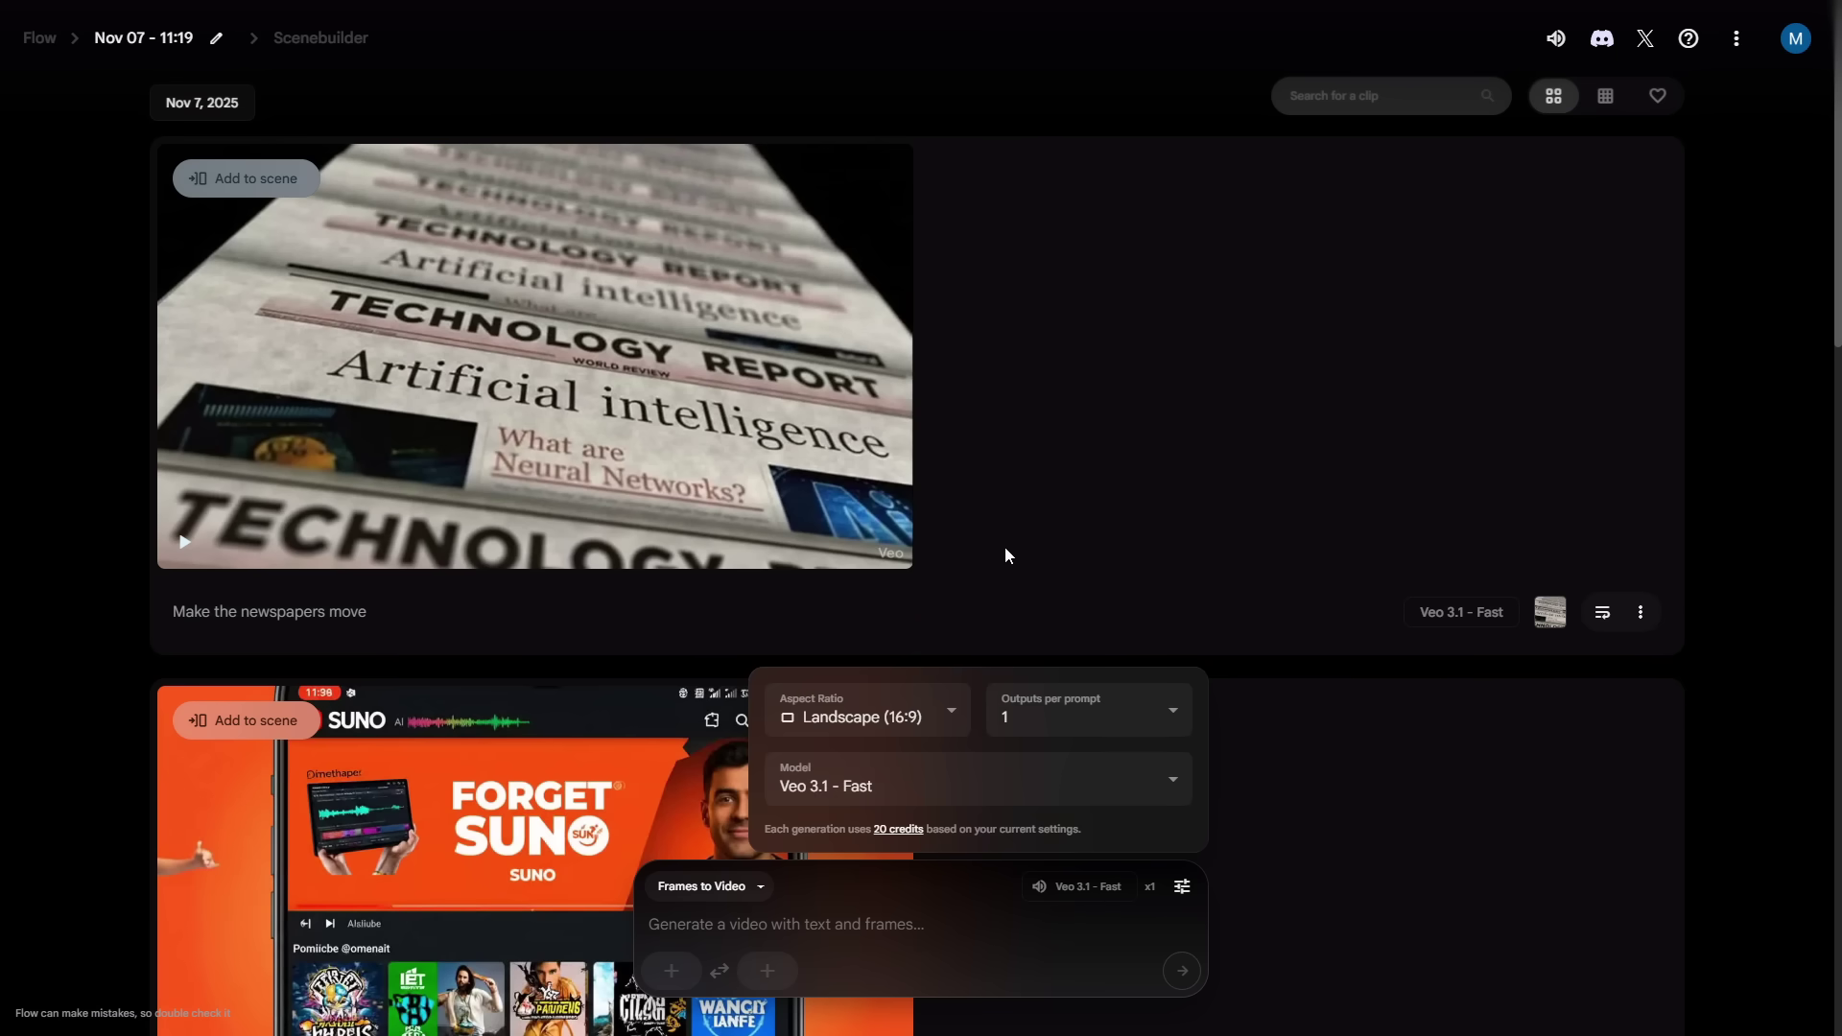
click(305, 679)
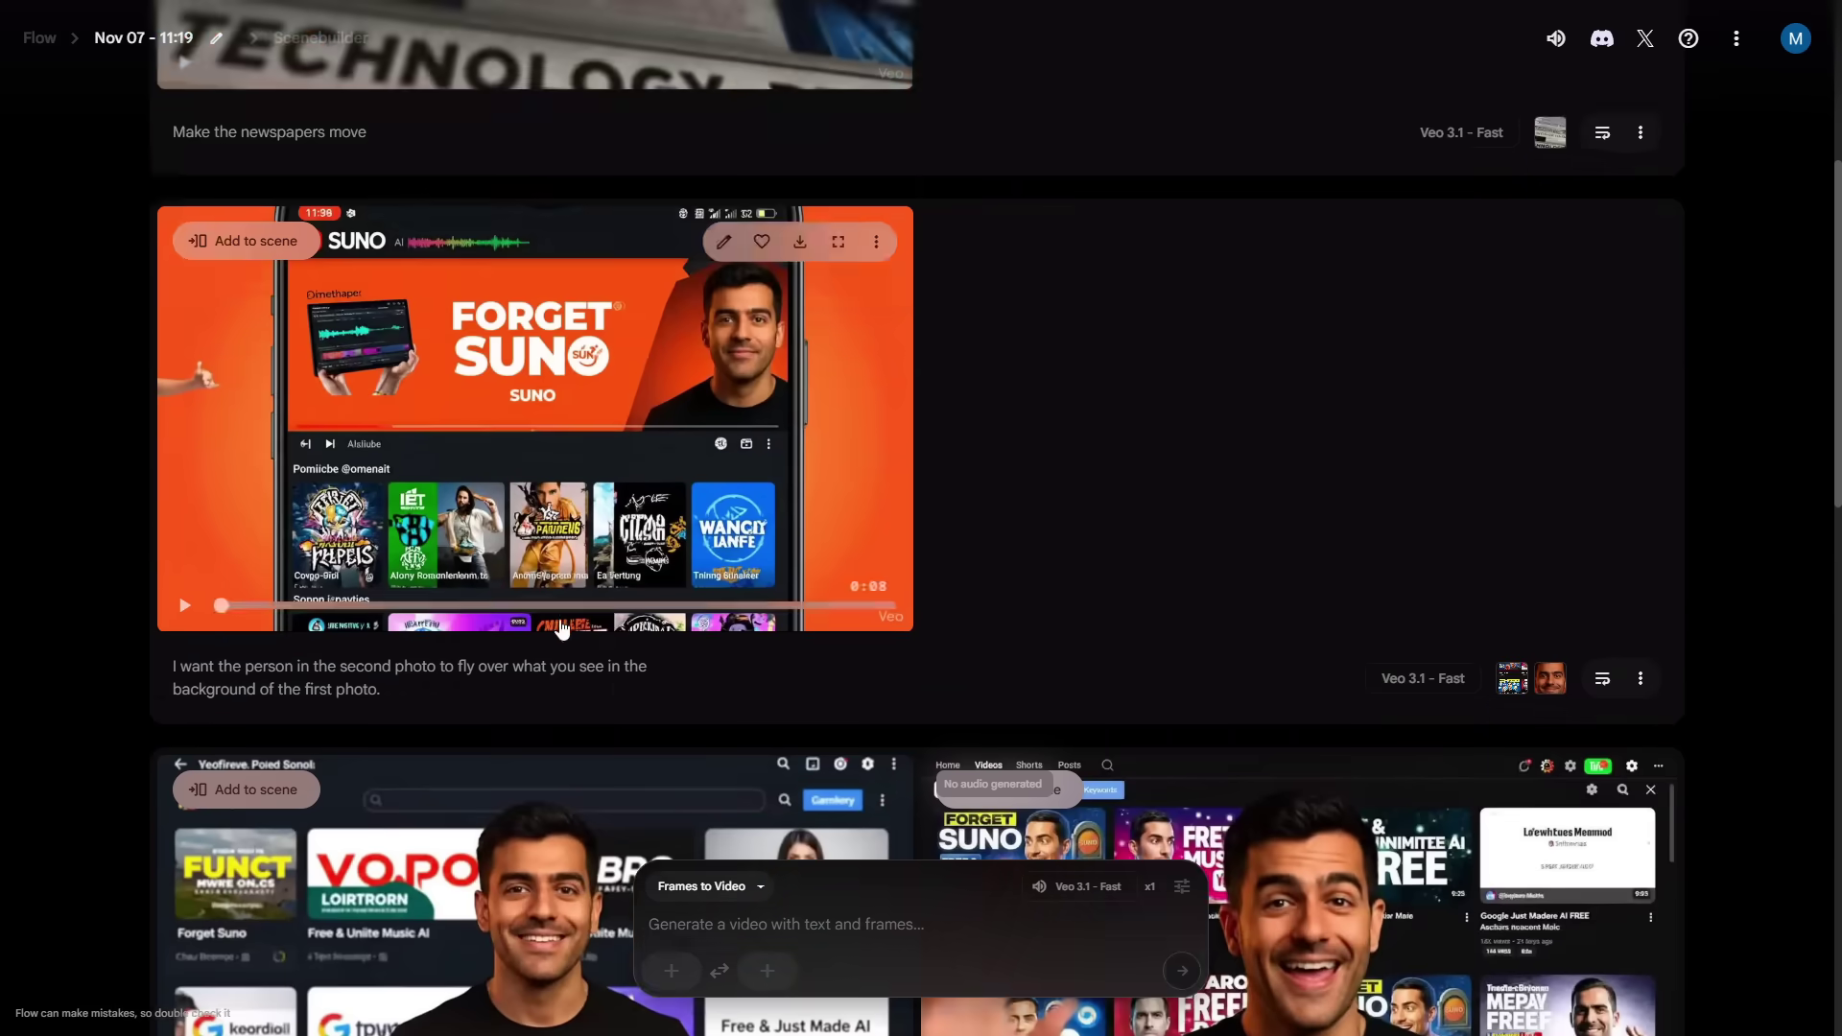
scroll(583, 686, down, 7)
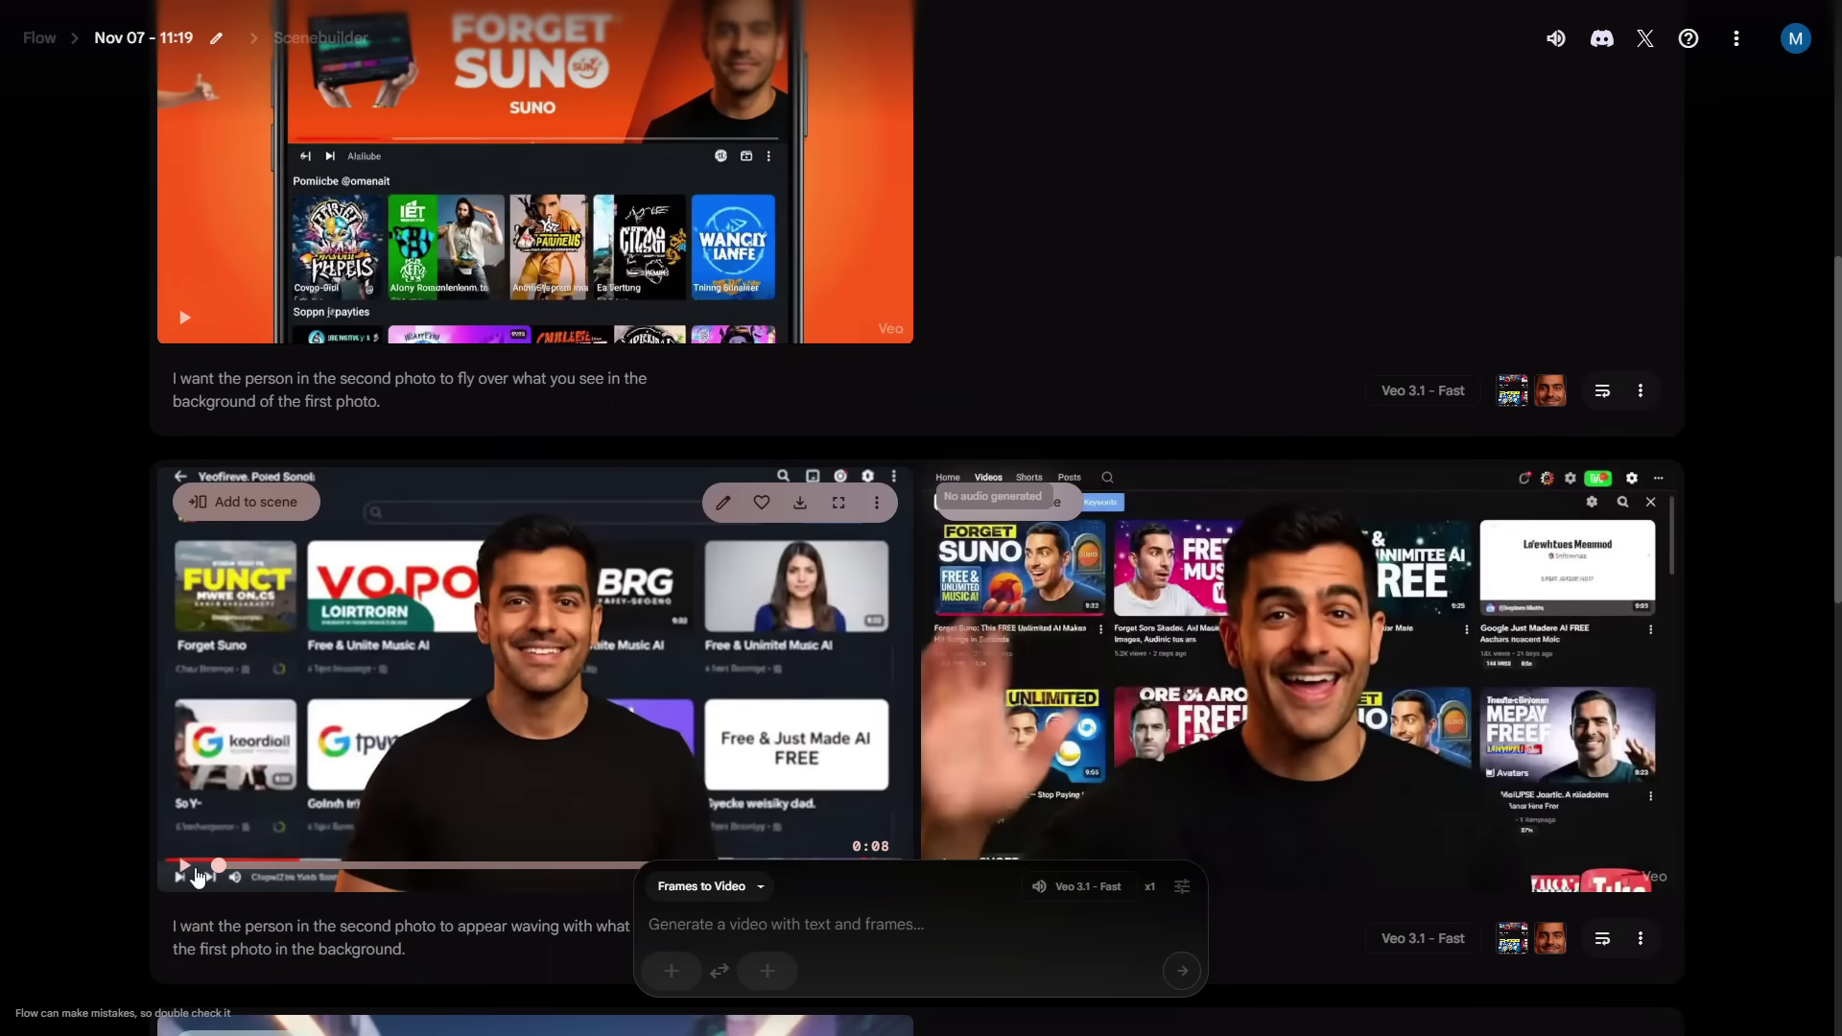
scroll(498, 768, down, 2)
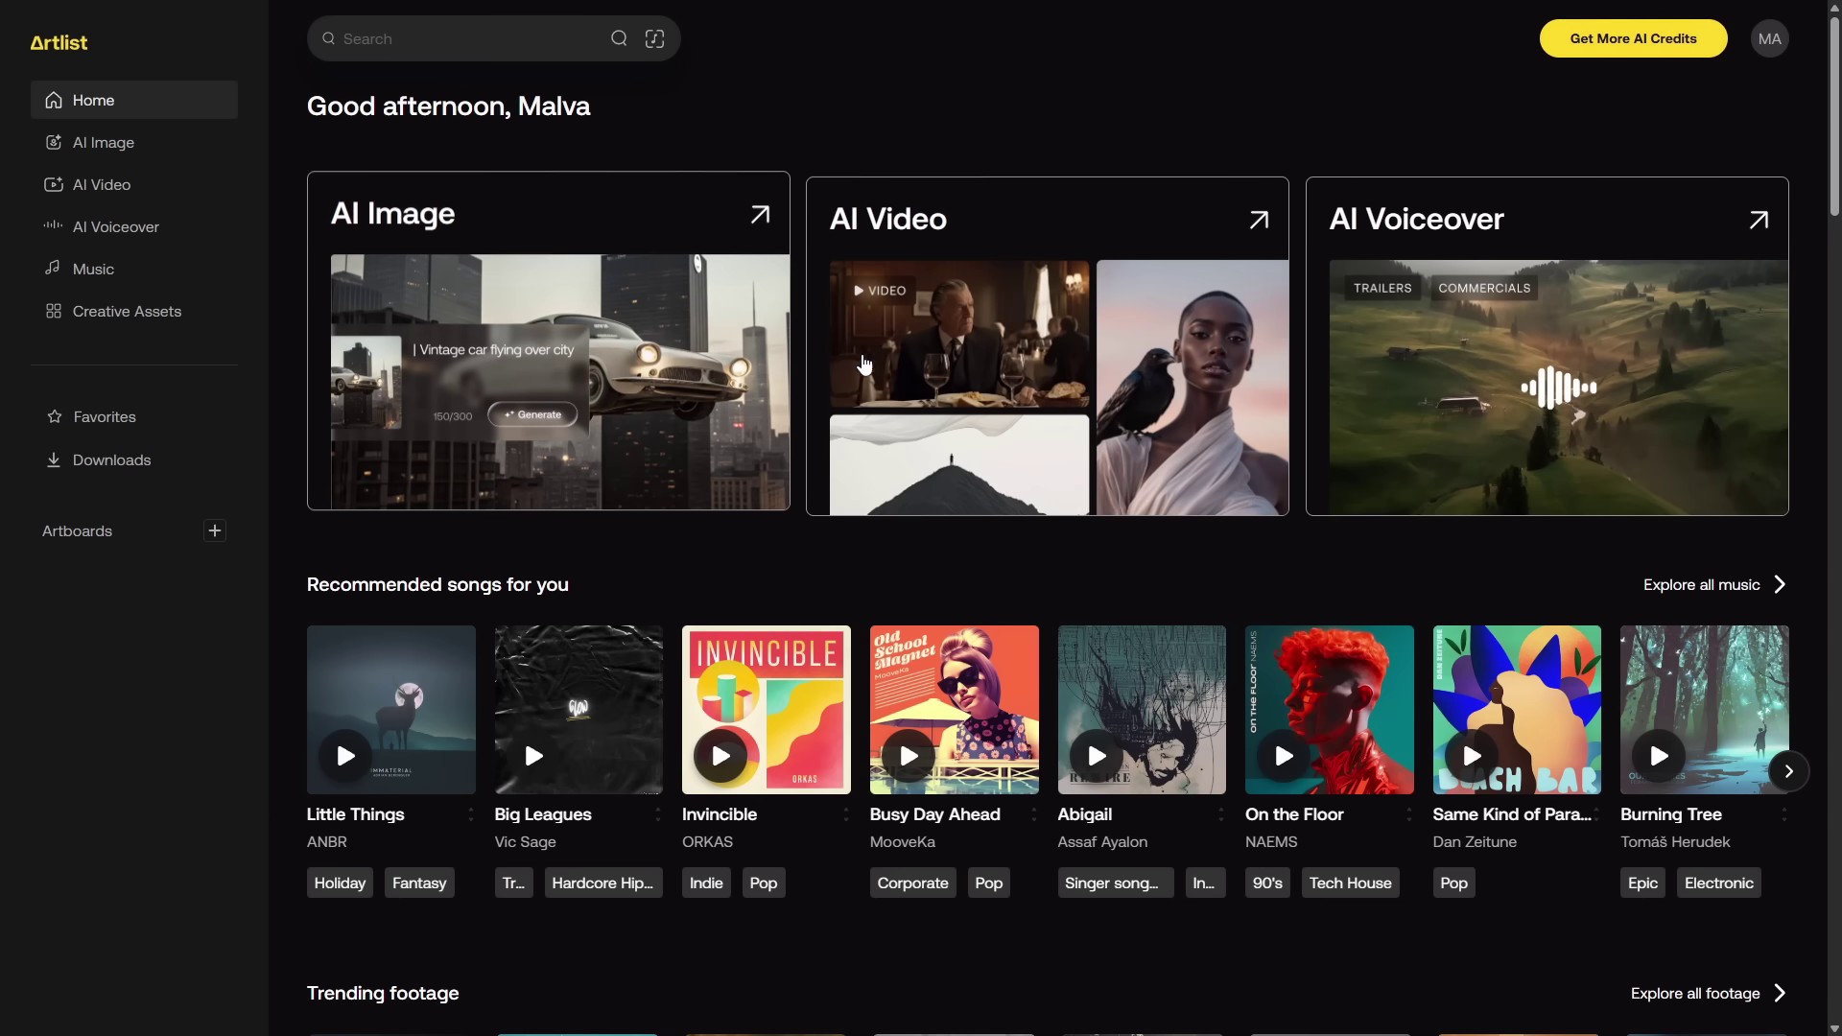
Open Artlist's AI Video generator page, then return Home and scroll down
click(863, 365)
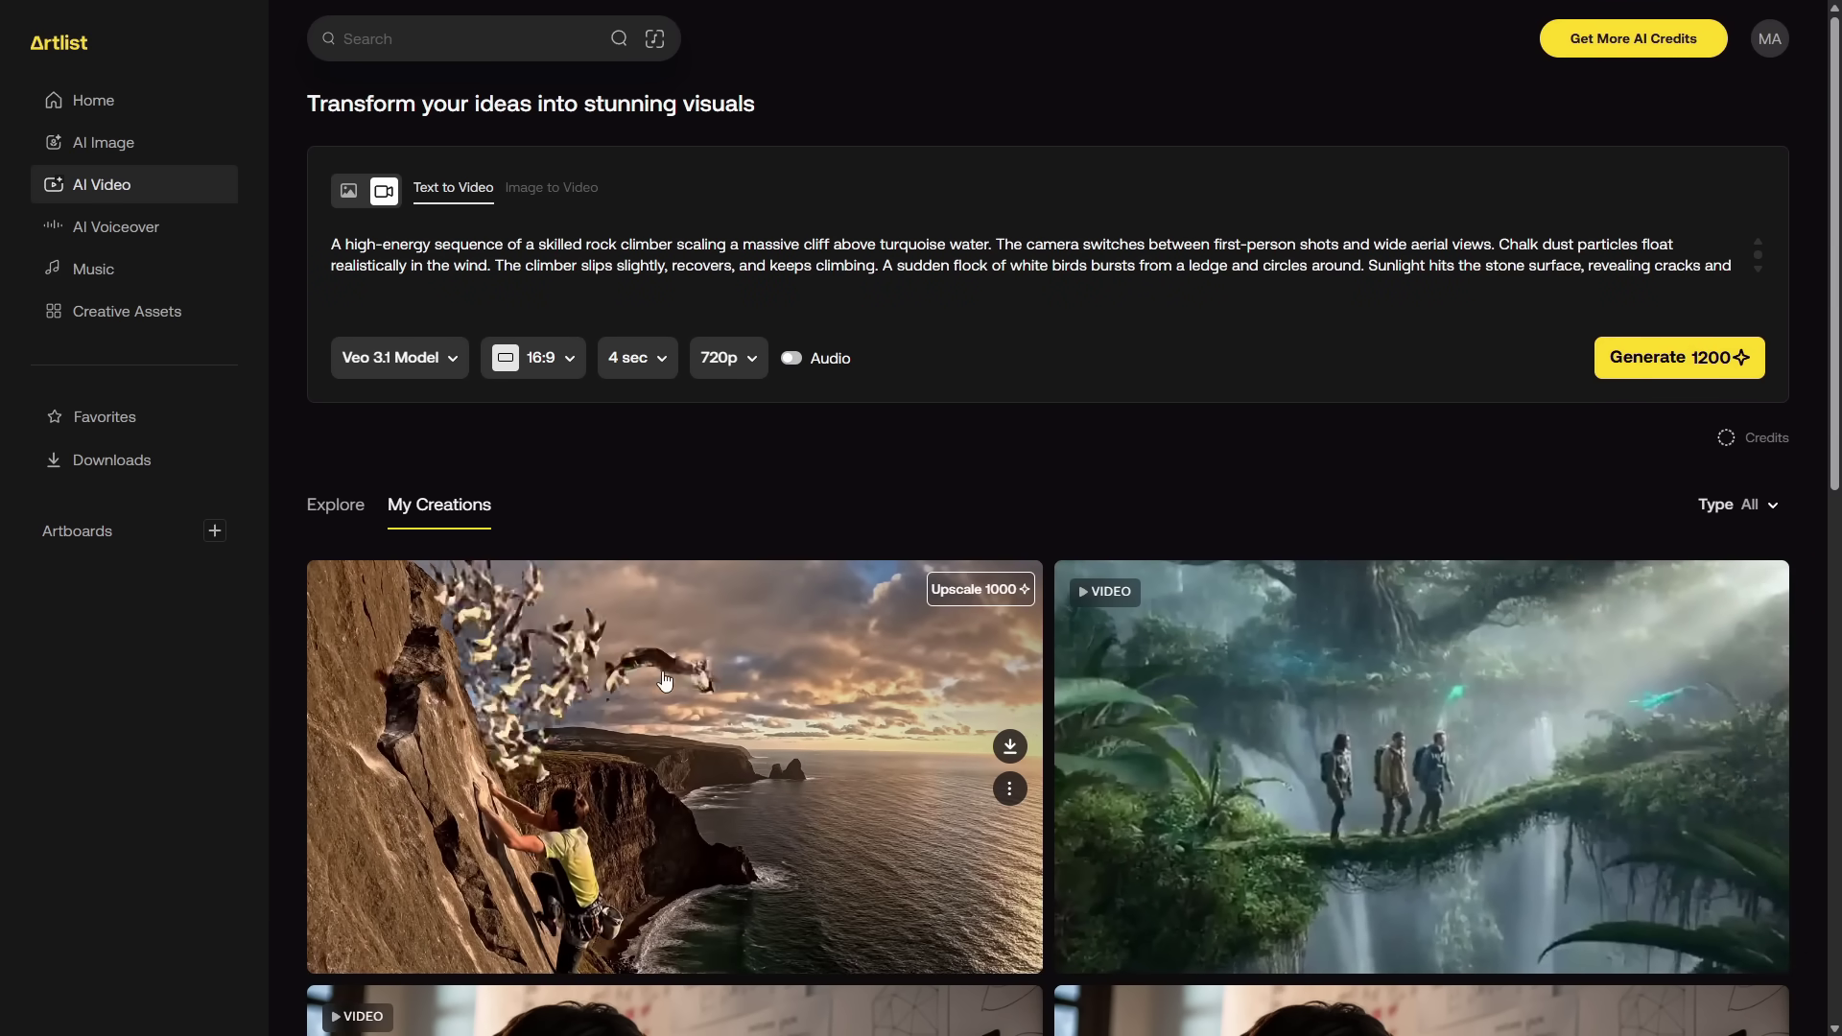
click(93, 100)
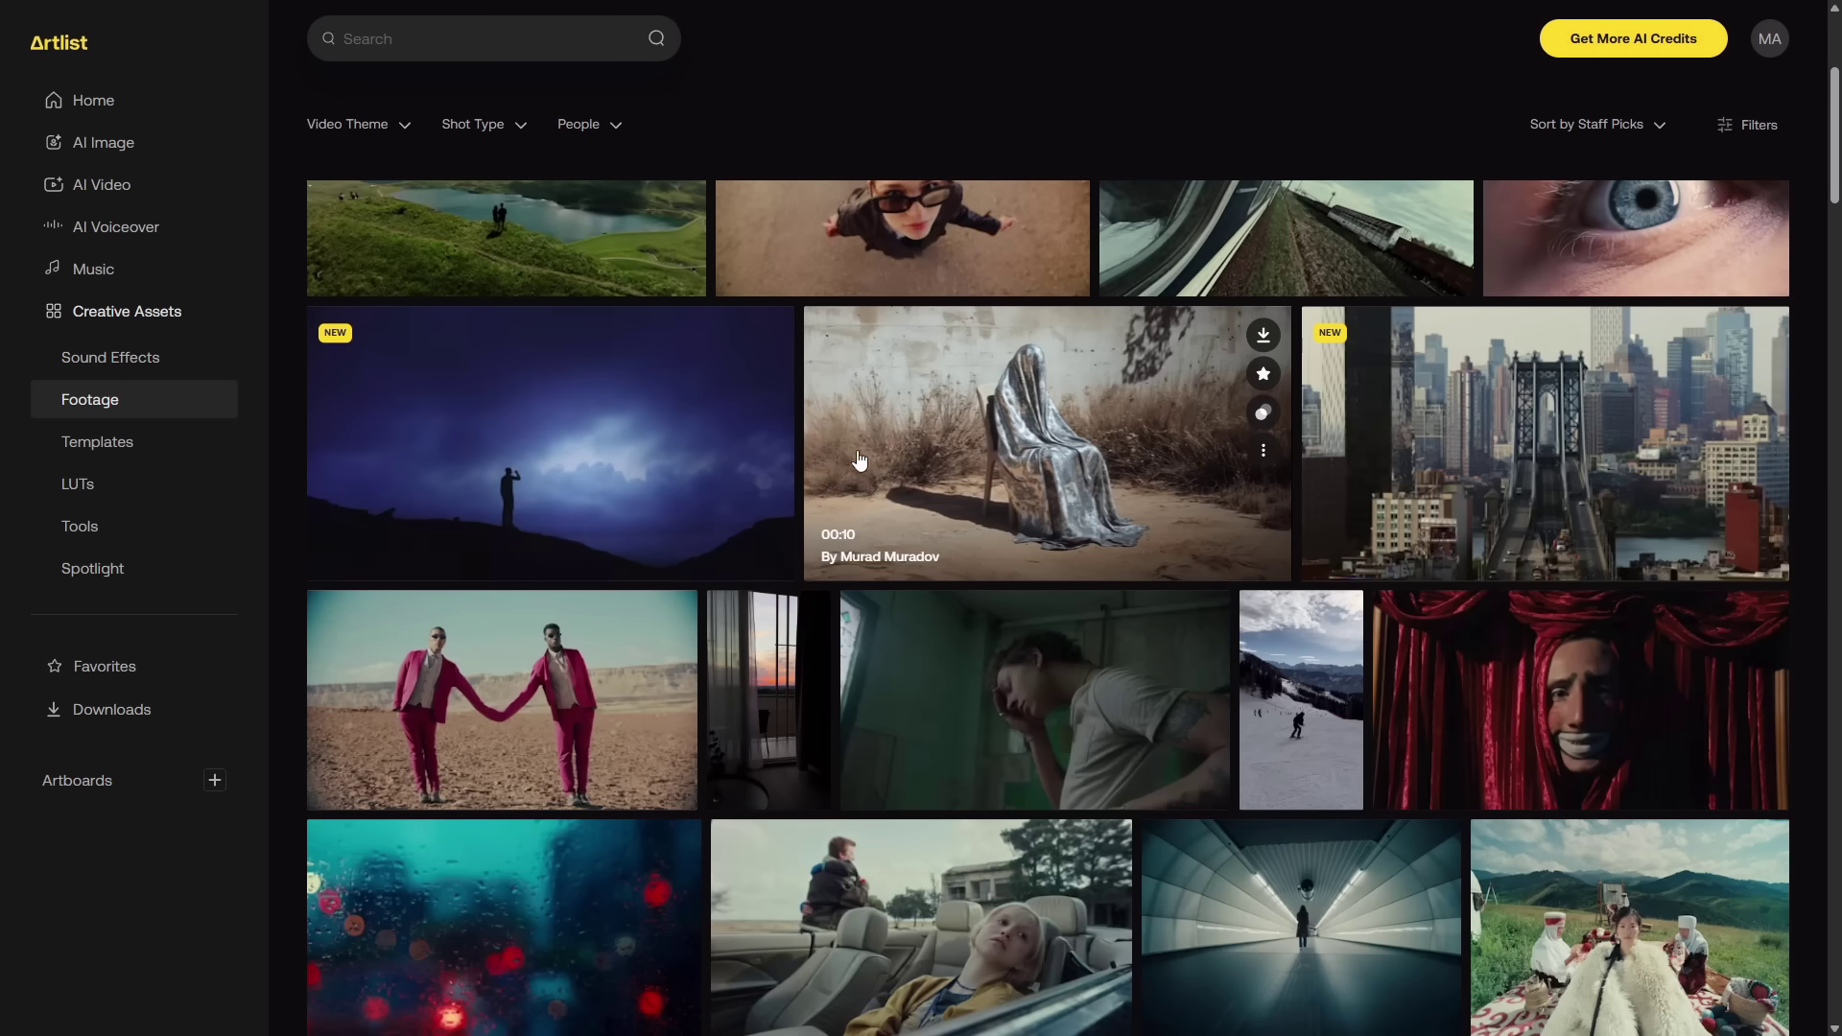
scroll(1046, 575, down, 2)
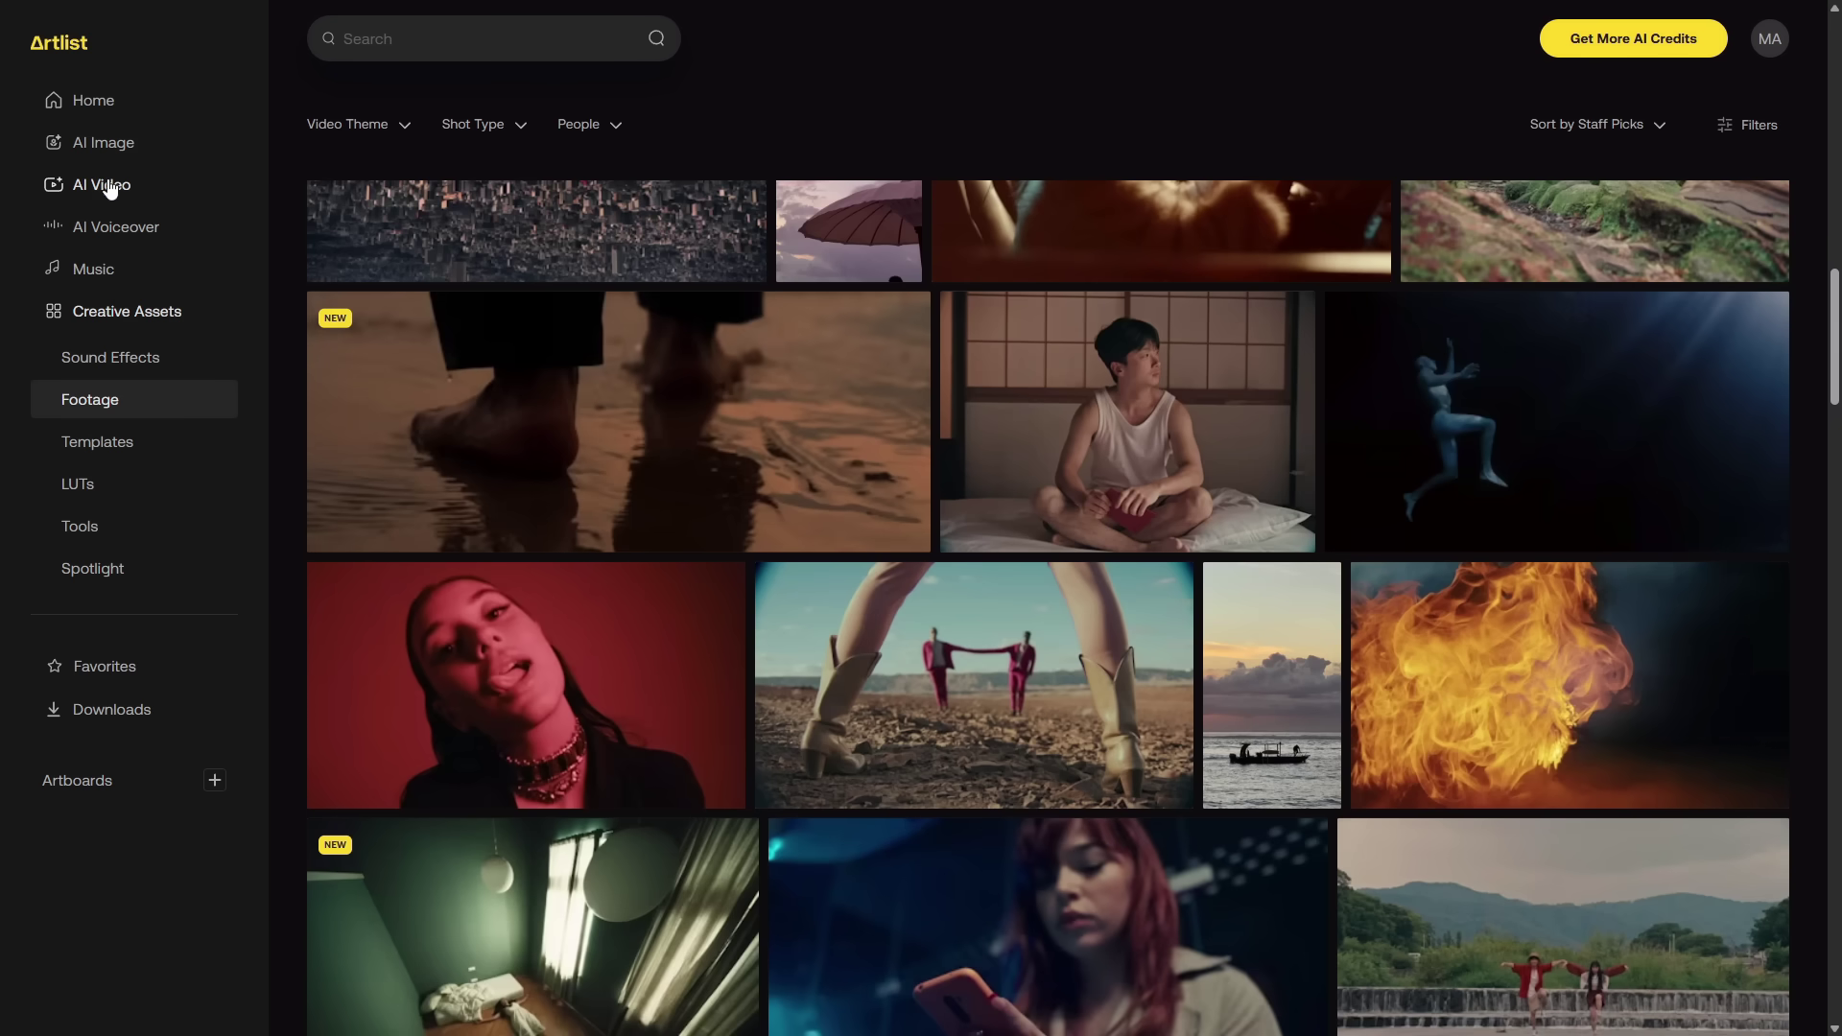
Choose Sora 2 in Artlist's AI Video generator model list, then browse the home page
click(107, 185)
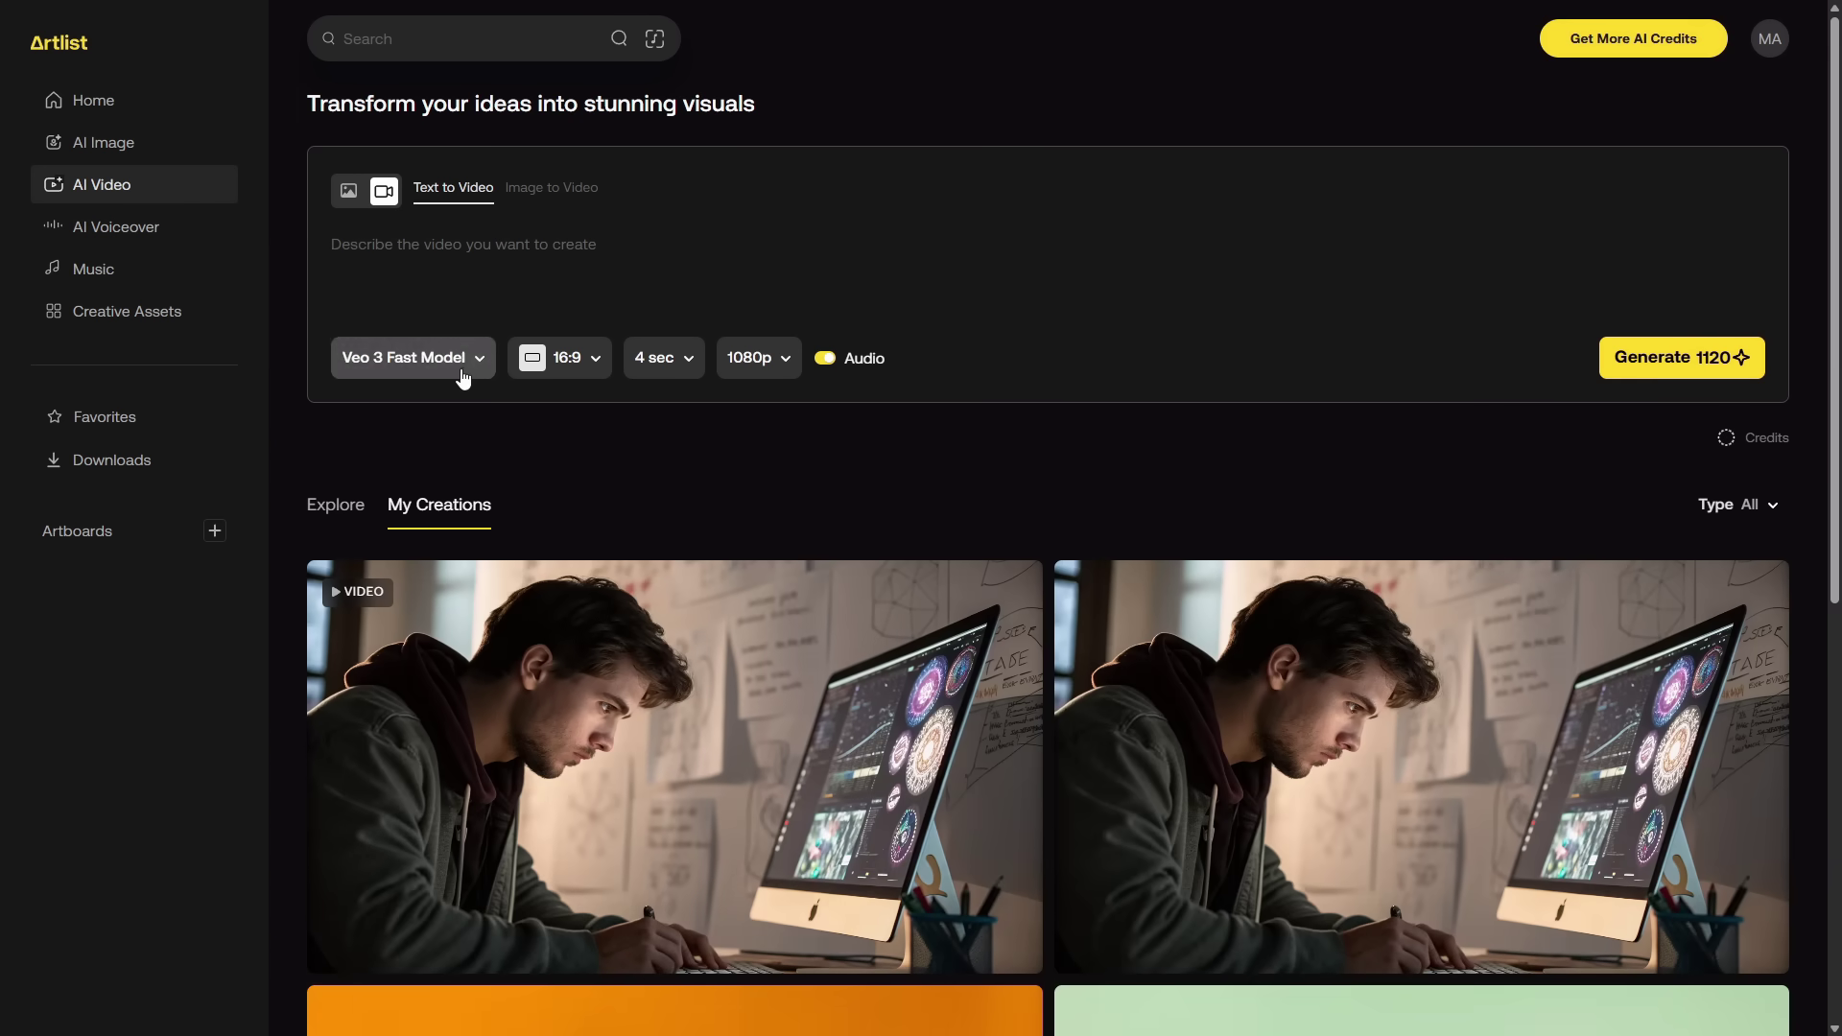
click(464, 378)
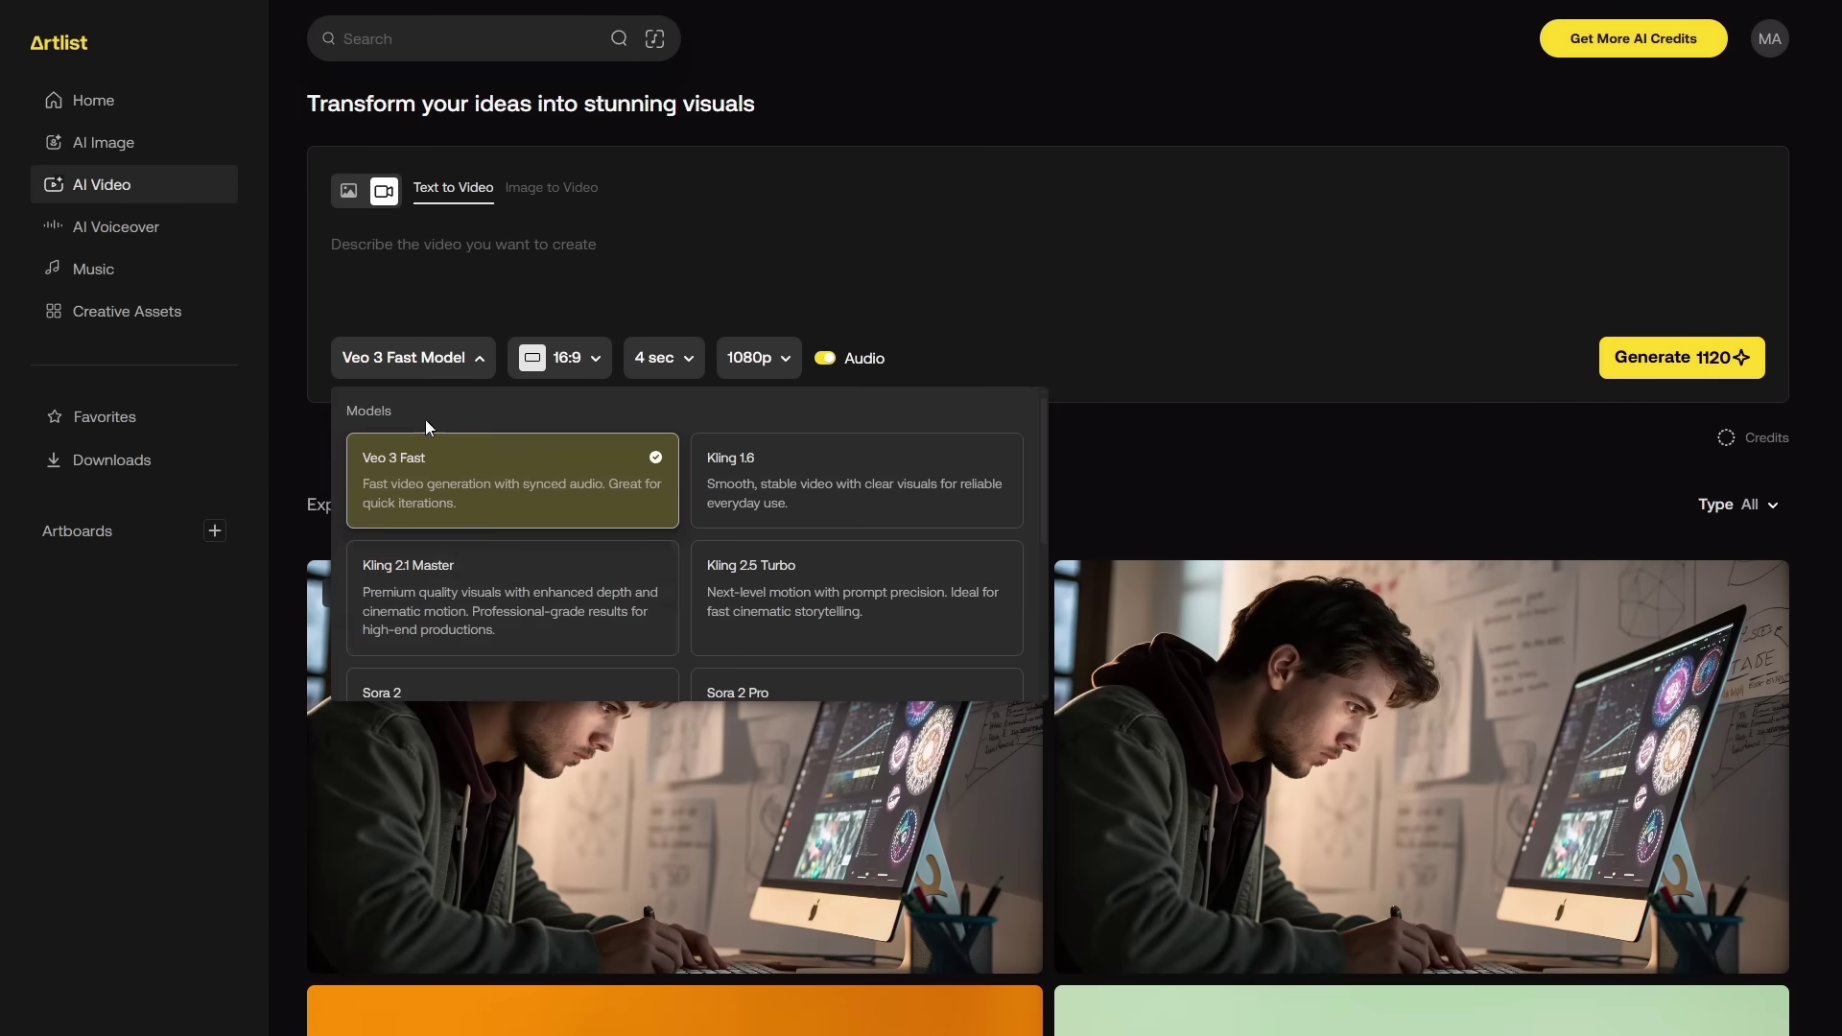
scroll(568, 591, down, 2)
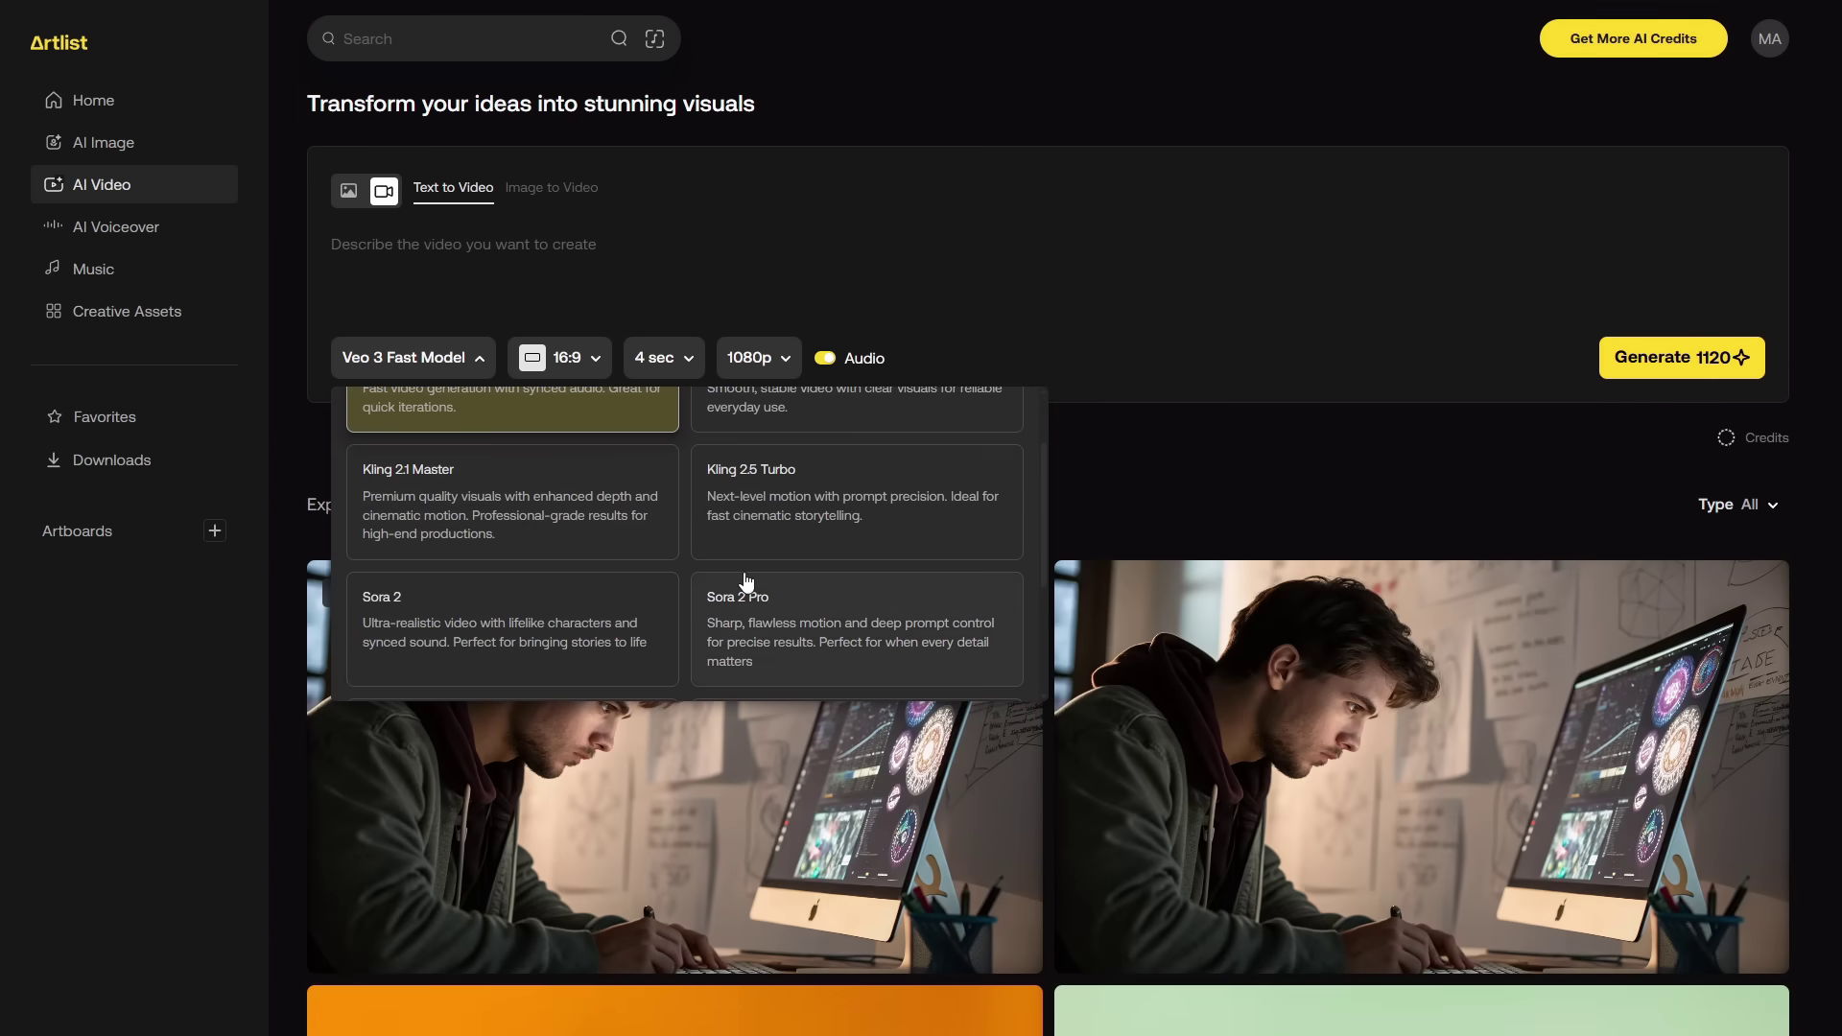
scroll(666, 522, up, 2)
scroll(464, 572, down, 2)
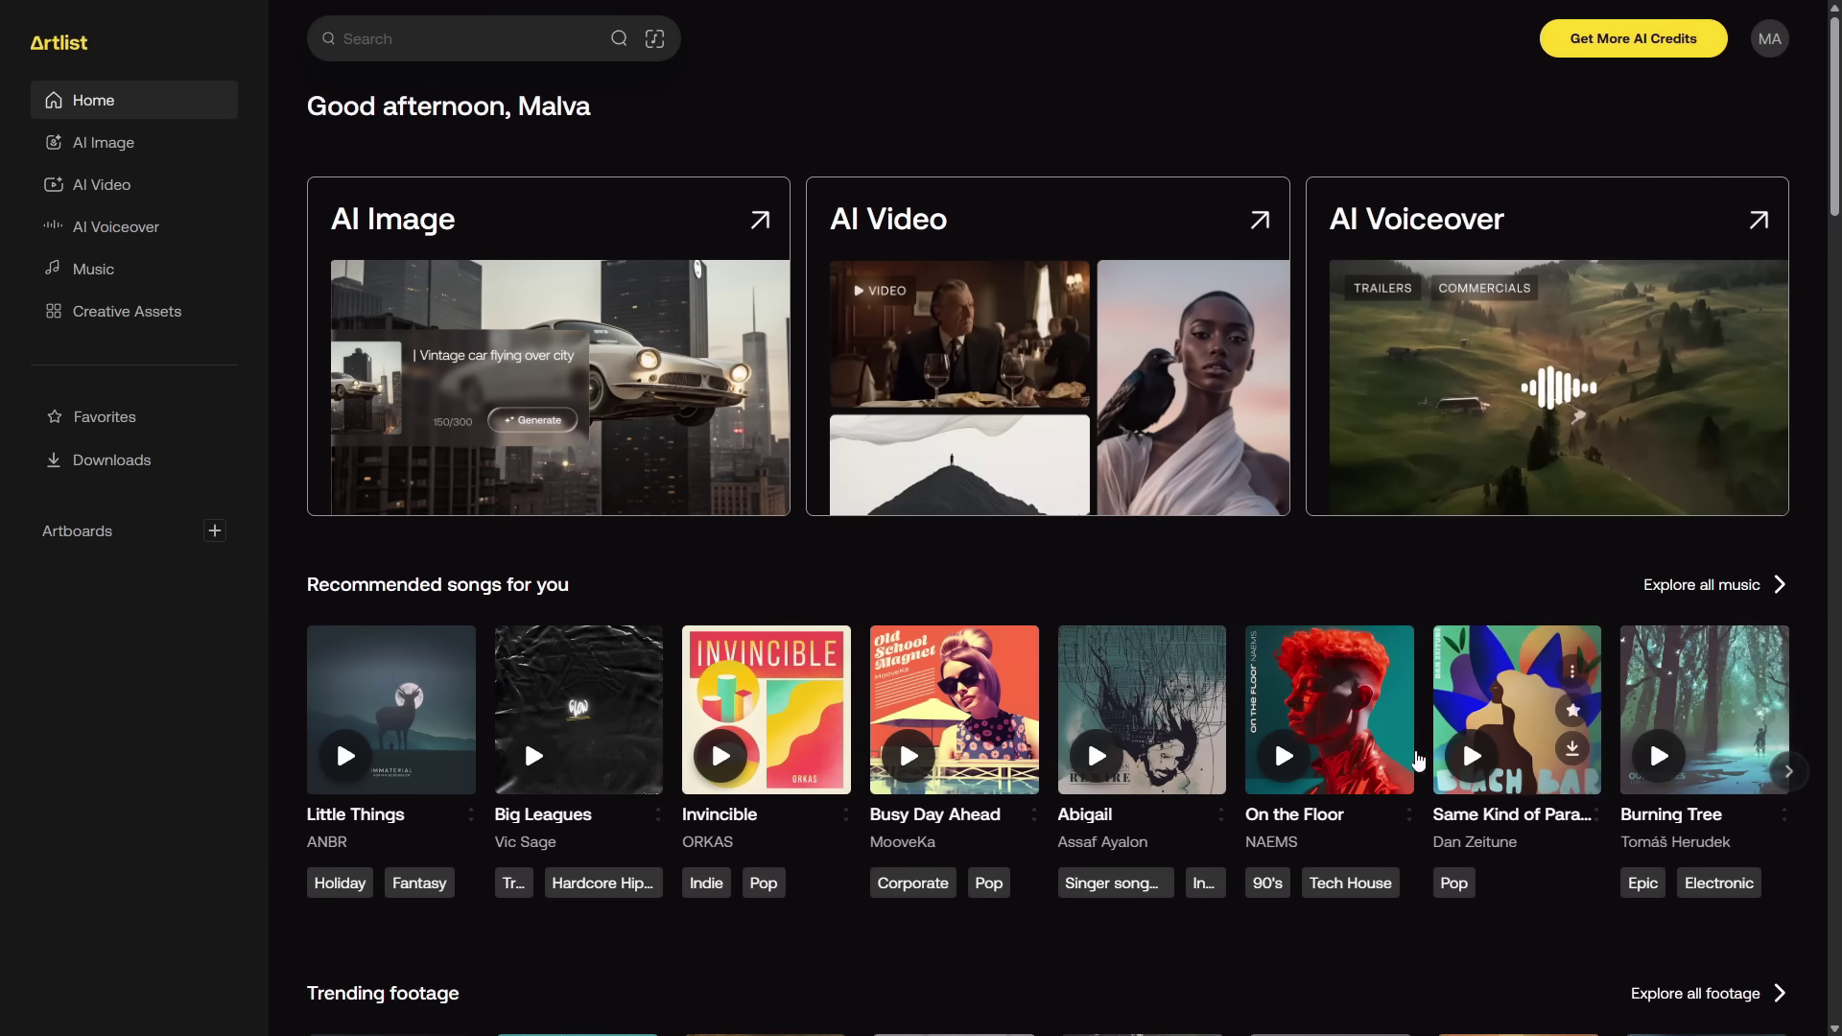
scroll(321, 727, down, 5)
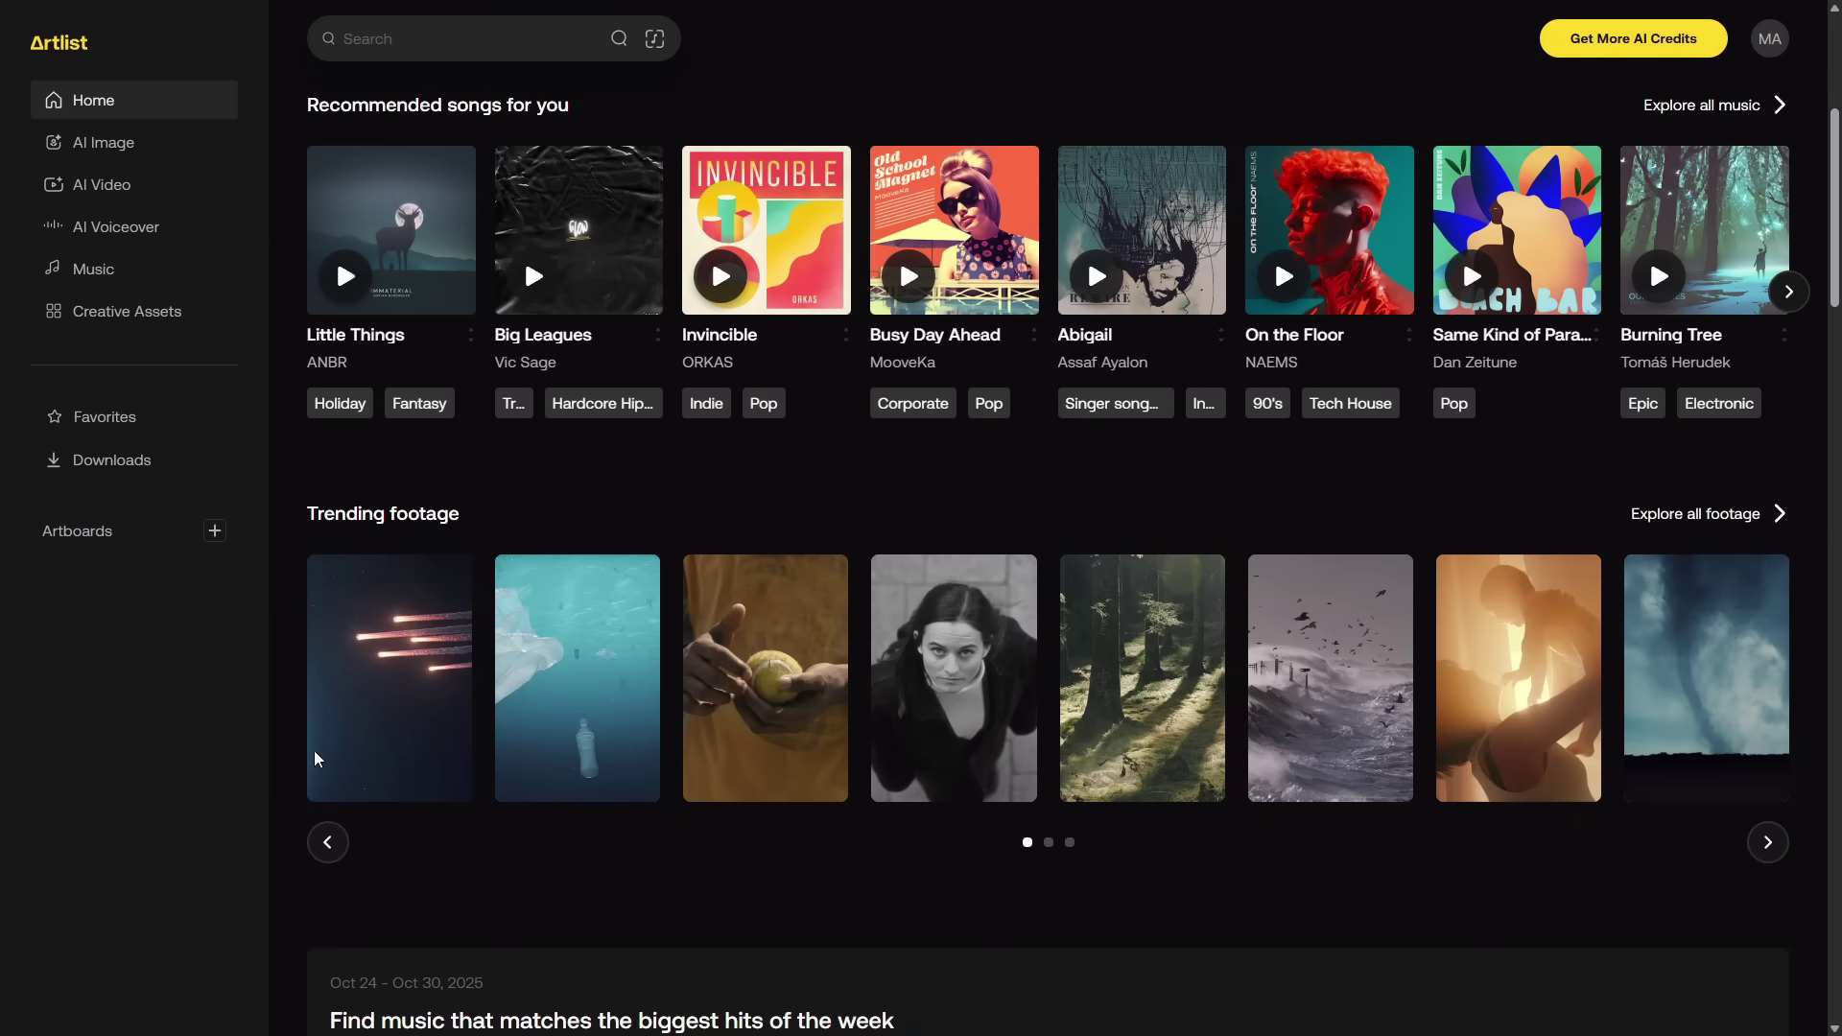
Scroll to the weekly hit-music chart, then browse the AI Image Explore gallery
scroll(1079, 748, down, 6)
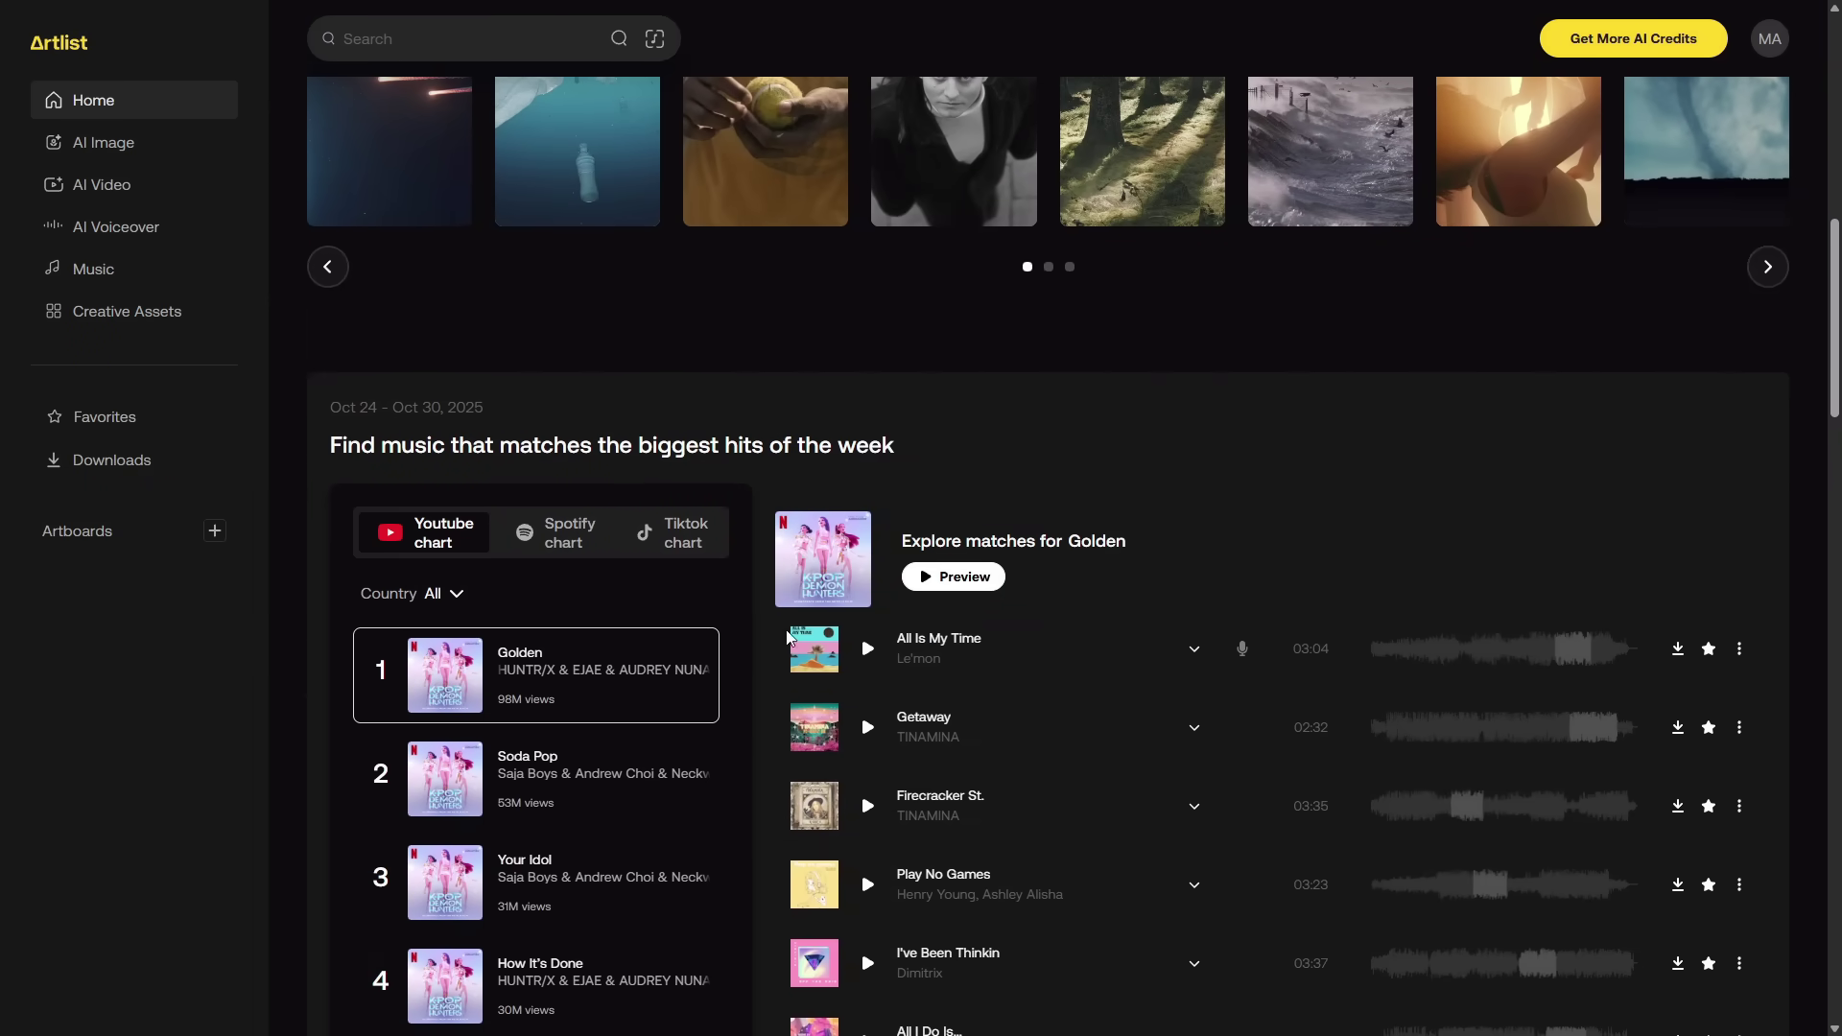
scroll(1418, 630, up, 1)
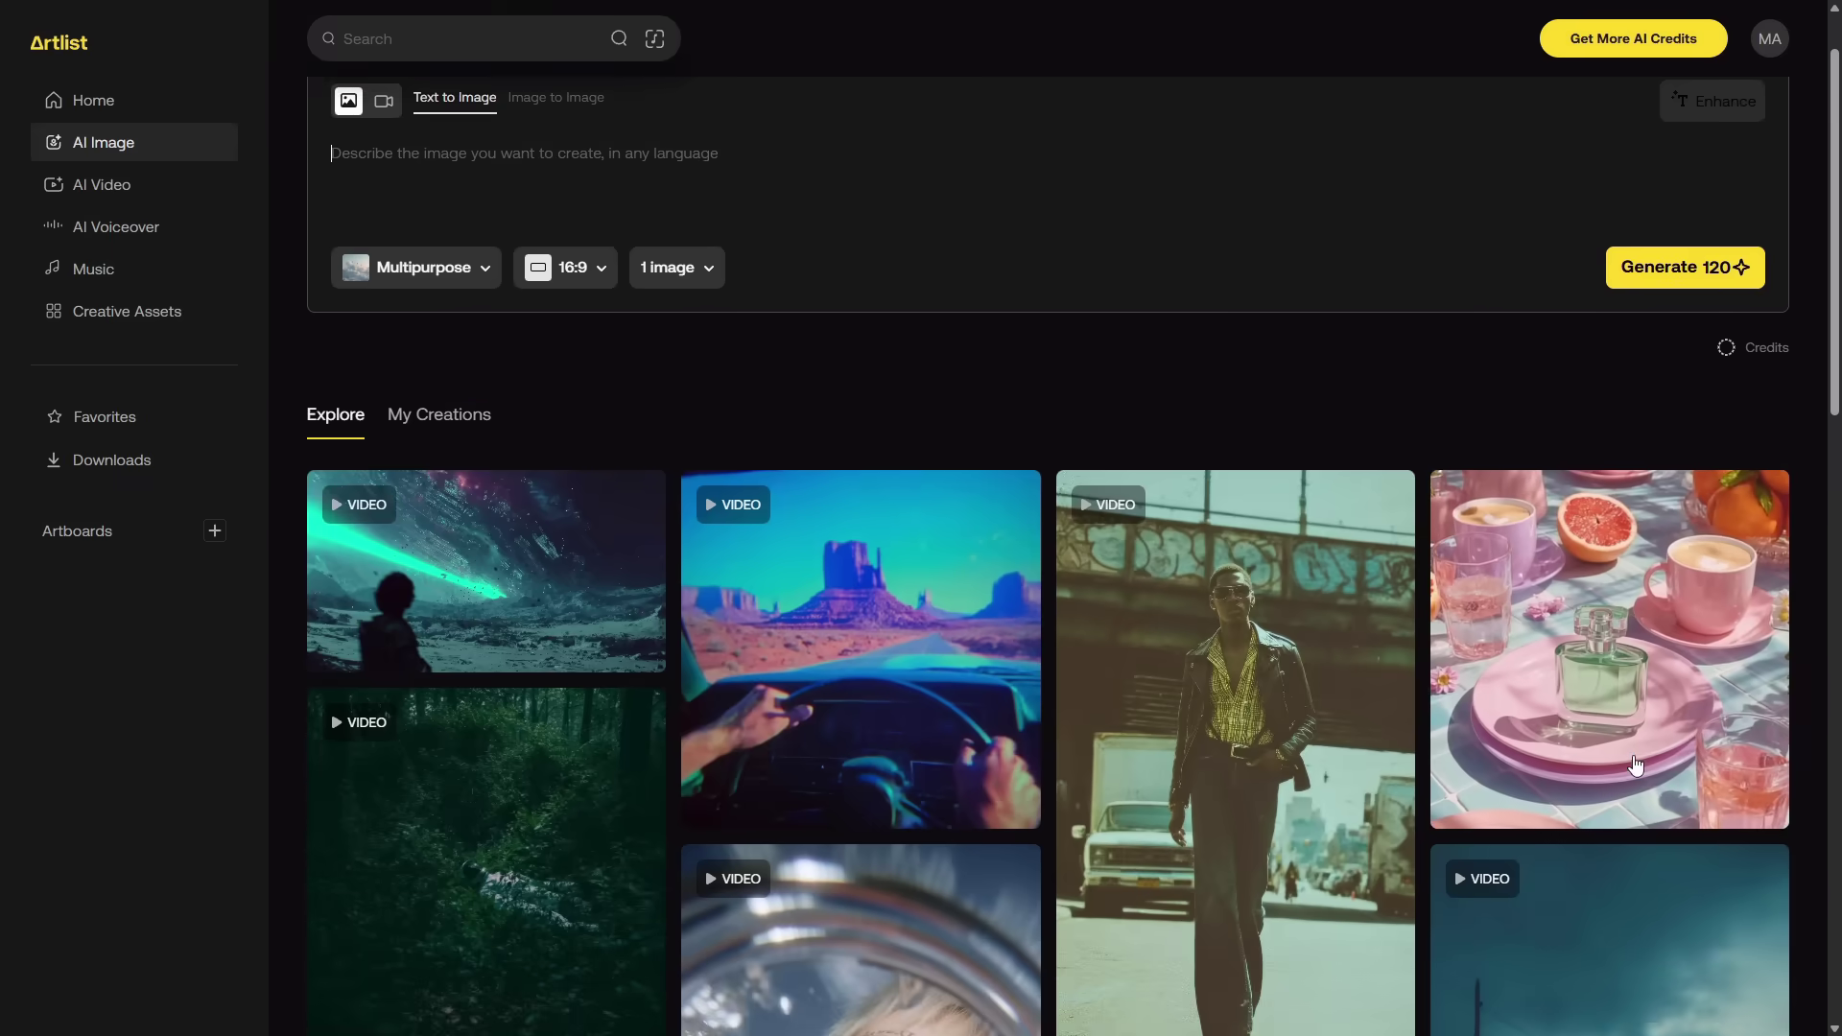
scroll(1674, 769, down, 2)
scroll(1674, 769, down, 4)
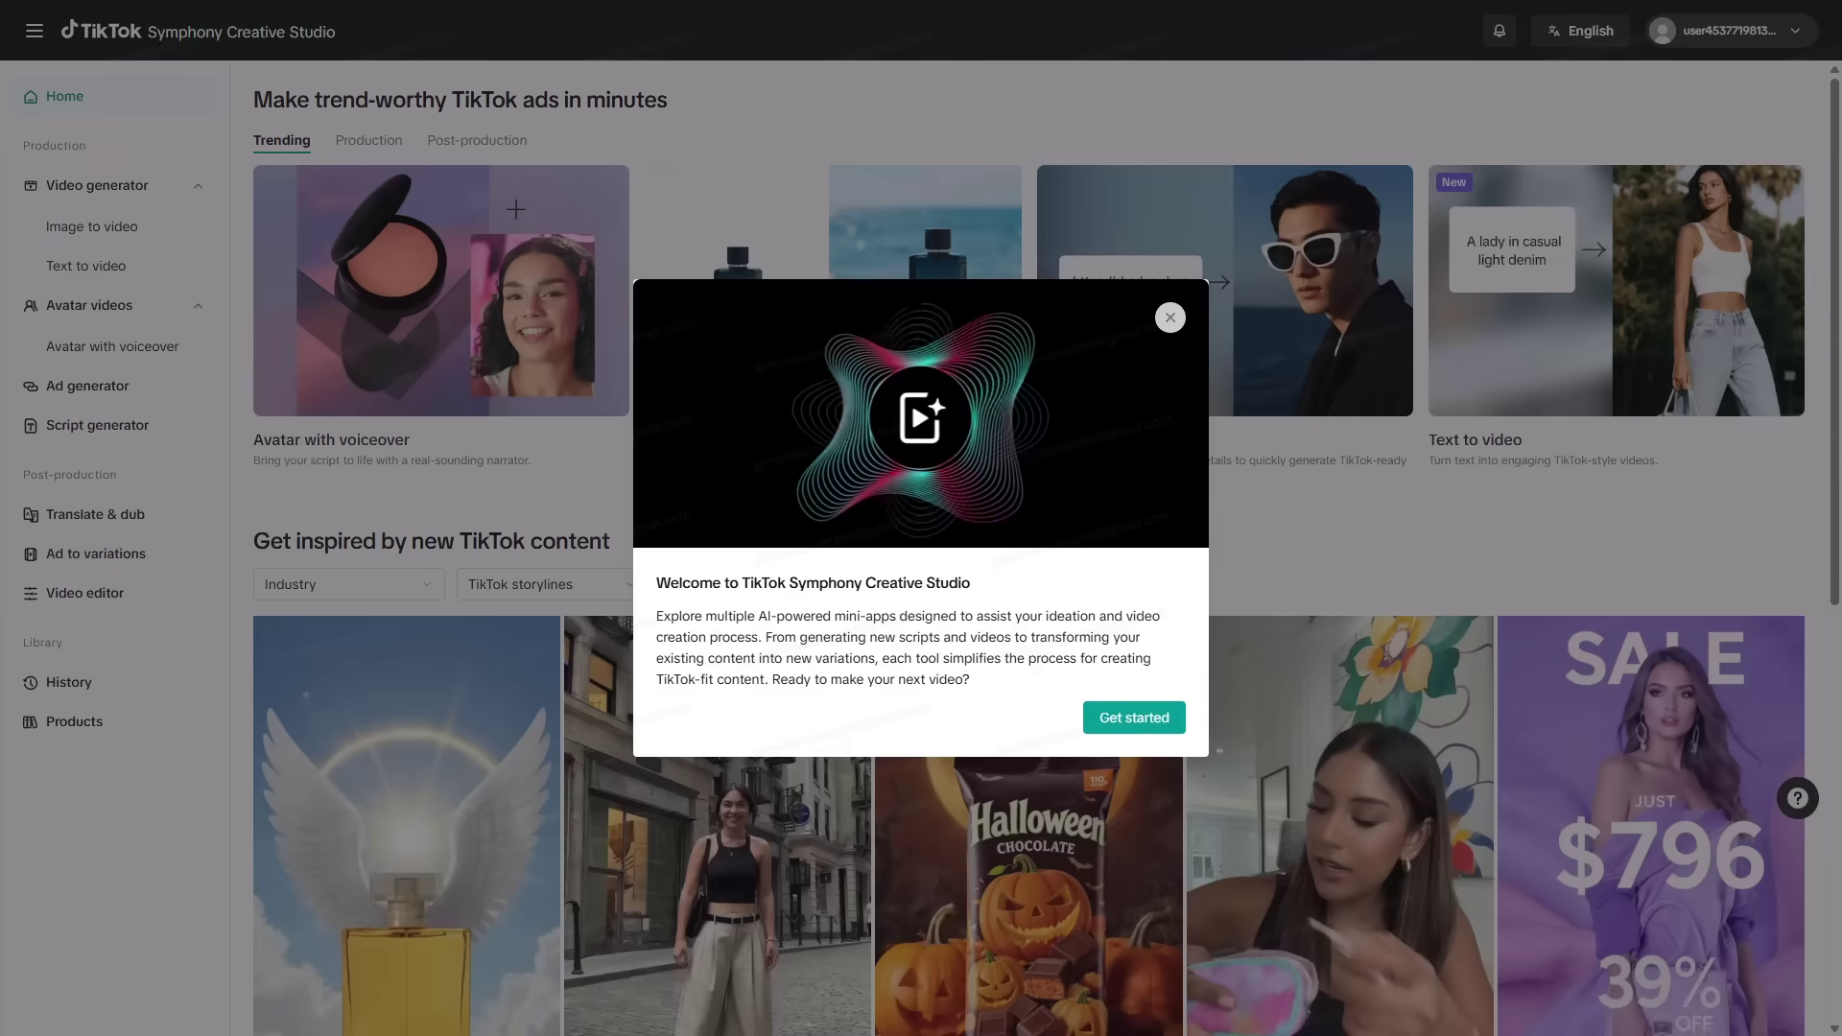
Close the Symphony Creative Studio Welcome dialog
click(559, 374)
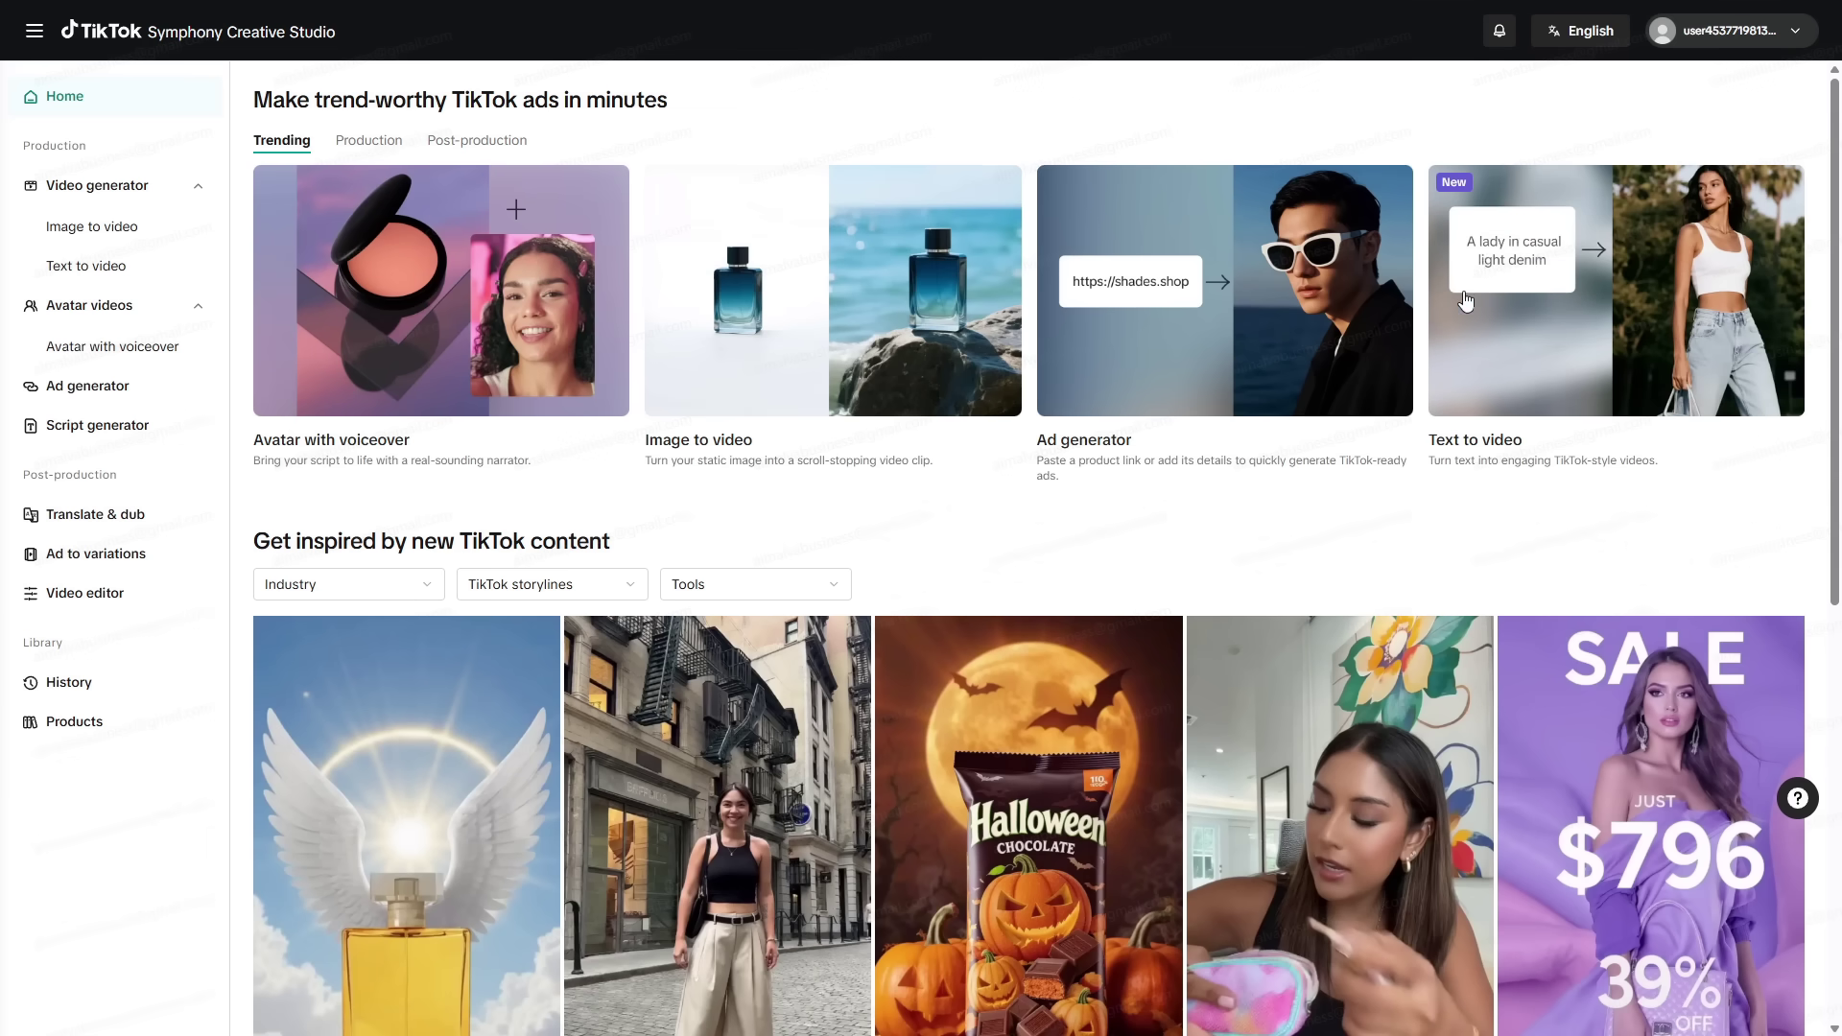
Open Video generator's Image to video page, dismiss its introduction, and browse the Inspiration grid
scroll(1650, 307, down, 3)
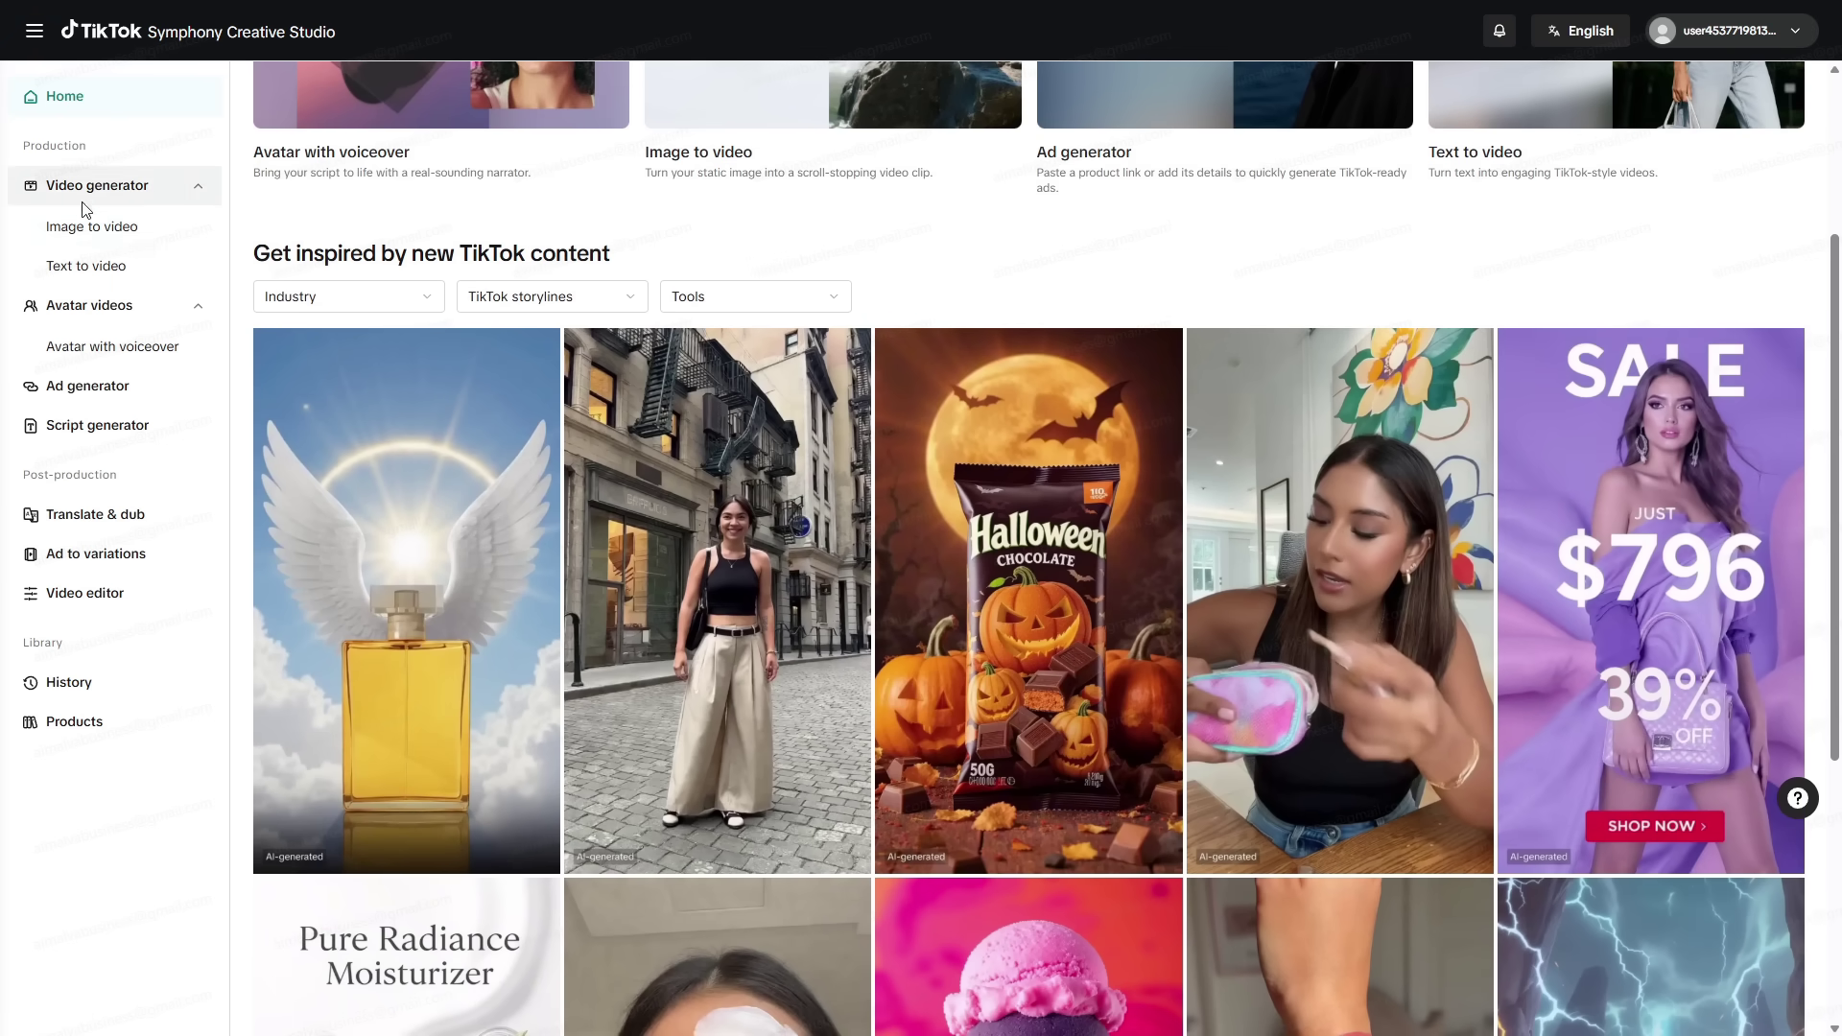
click(112, 230)
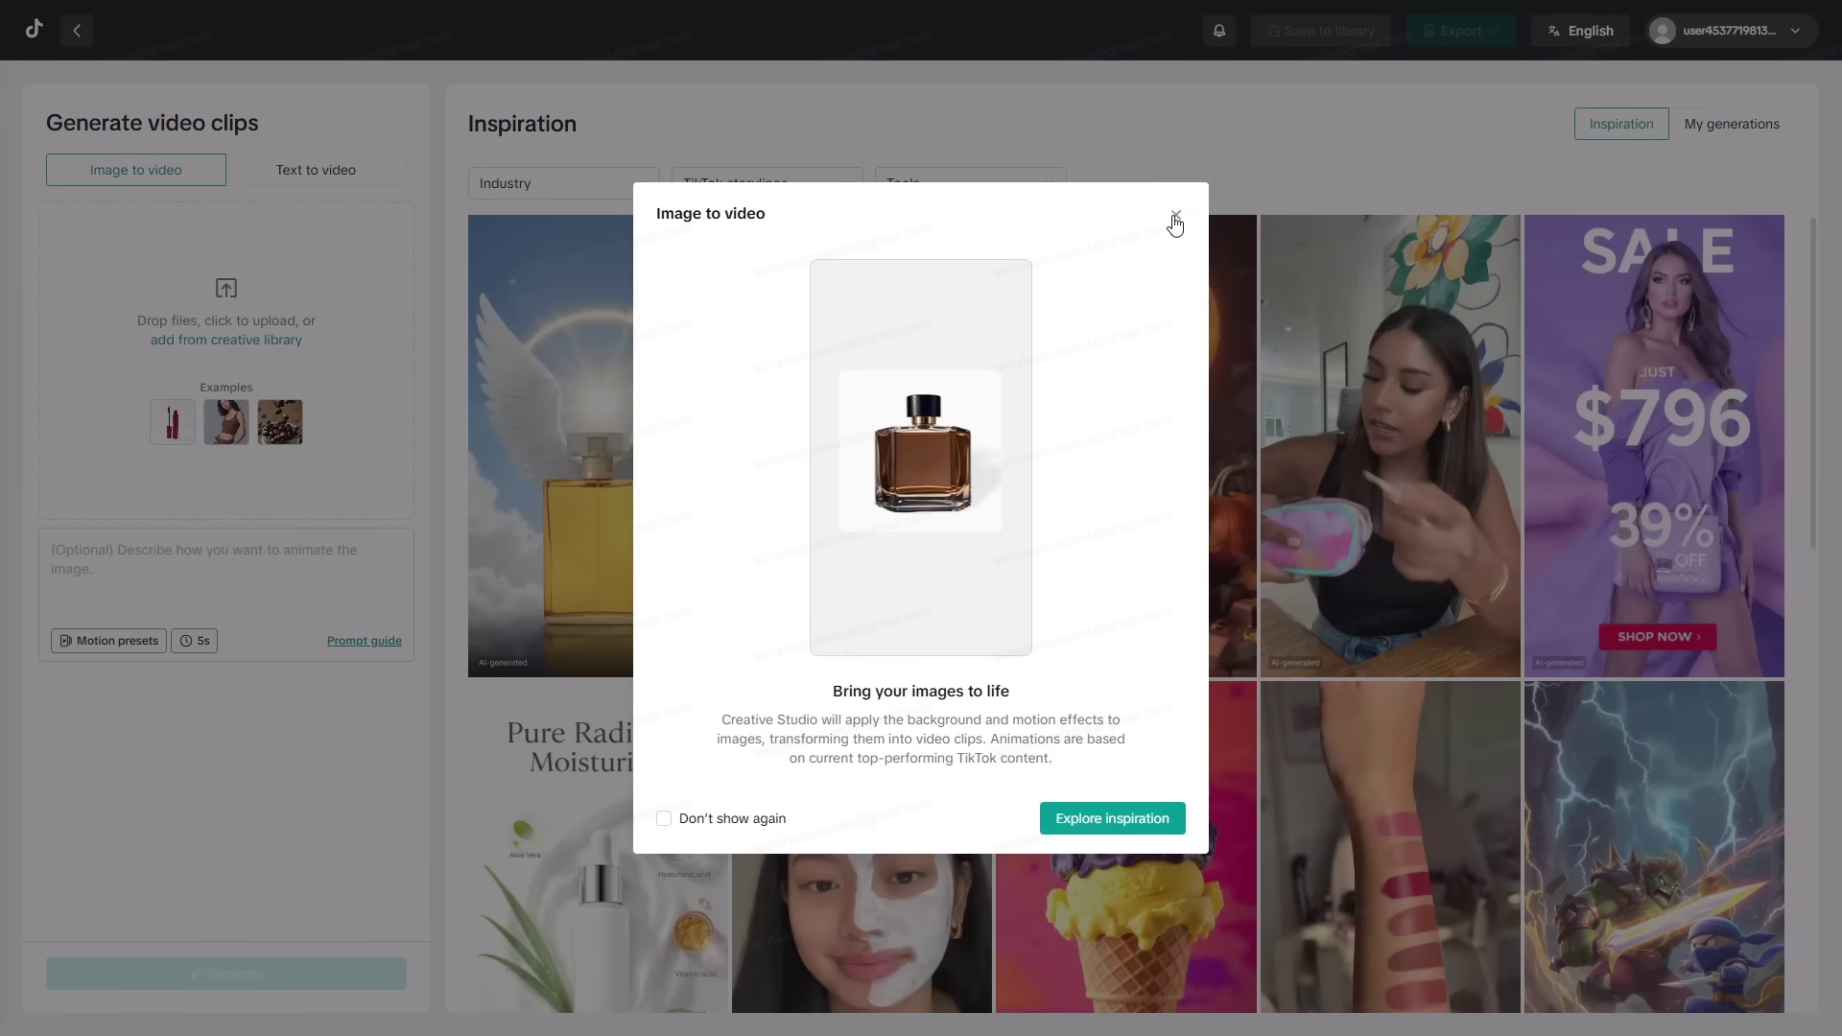
click(1176, 221)
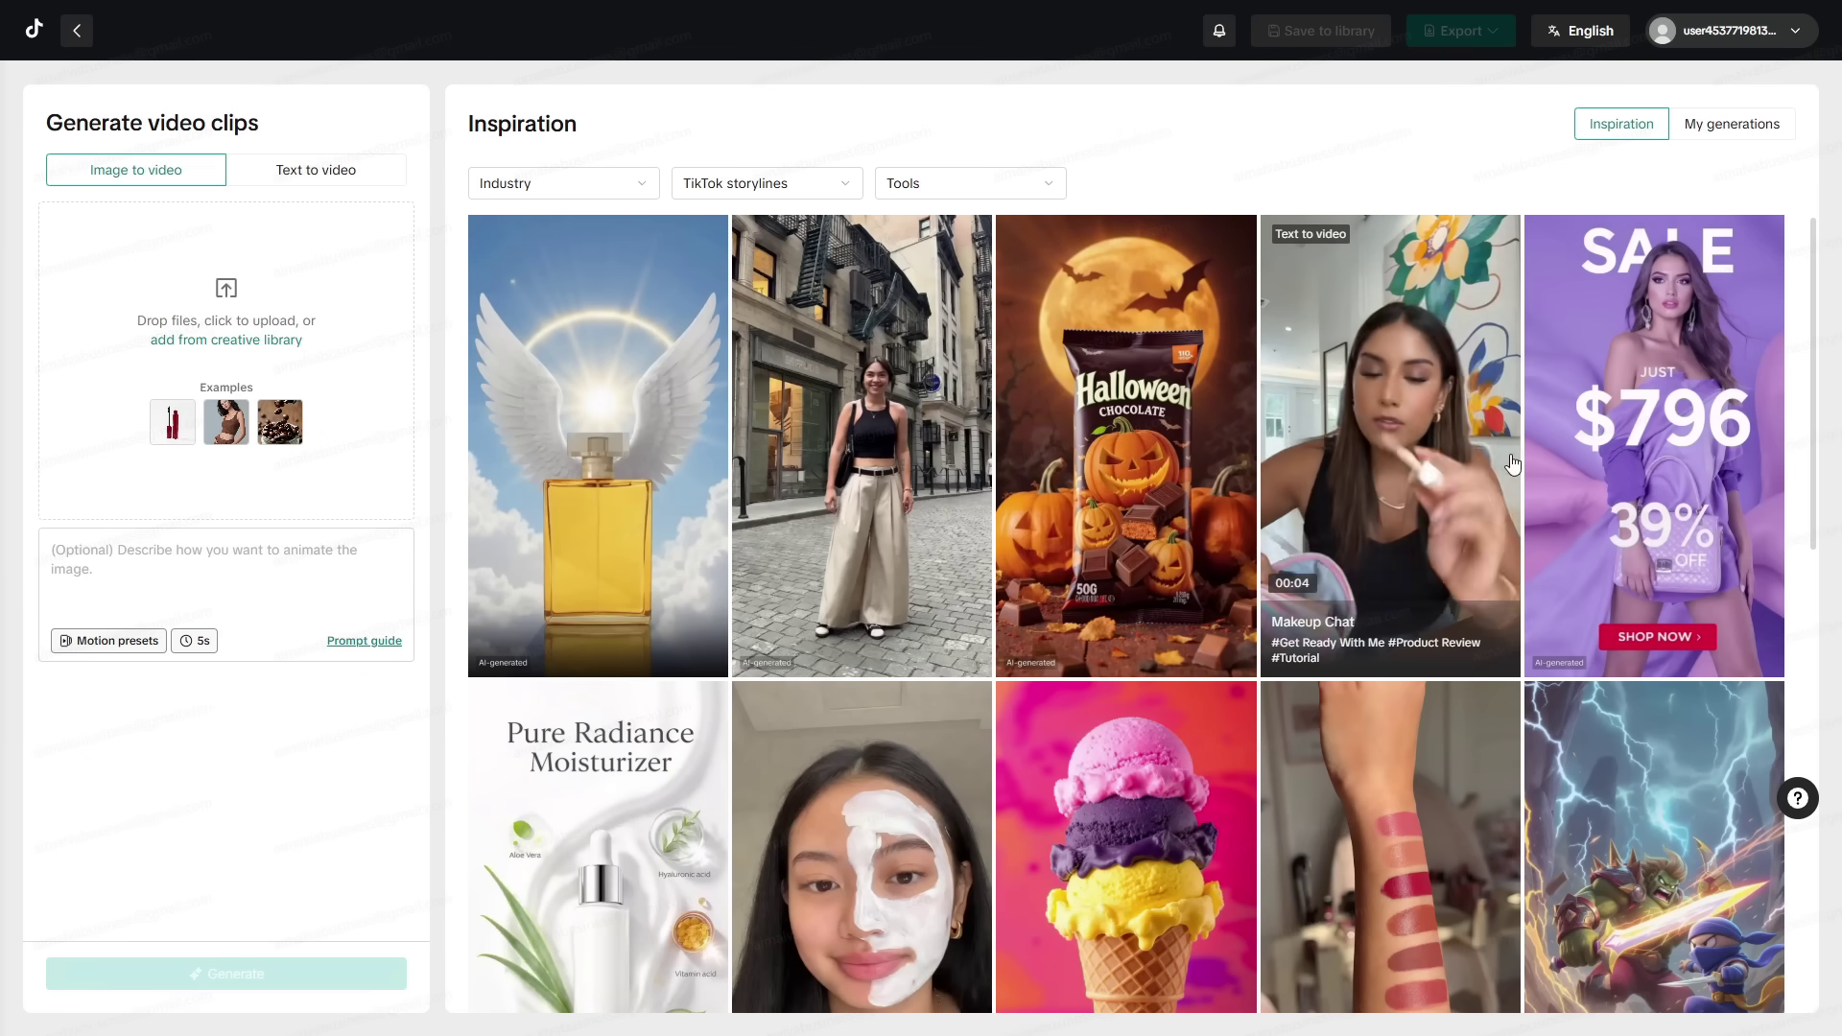
scroll(1654, 516, down, 3)
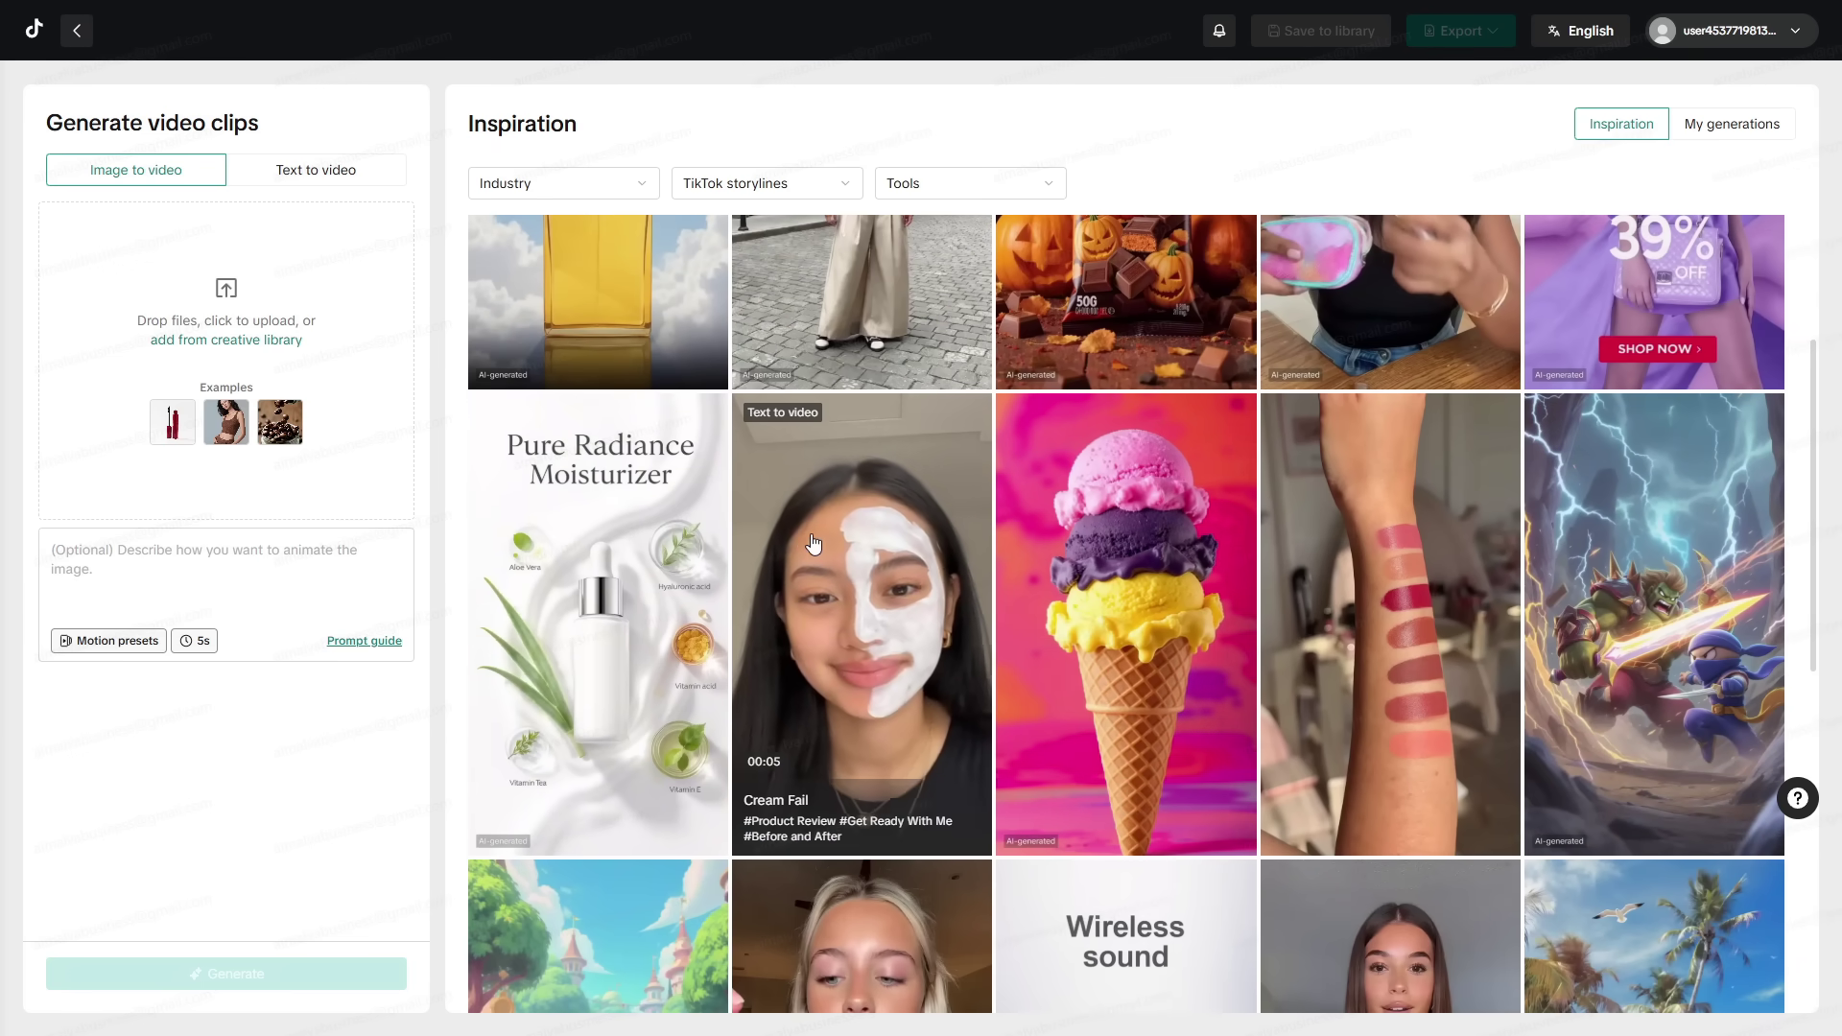
scroll(633, 576, down, 3)
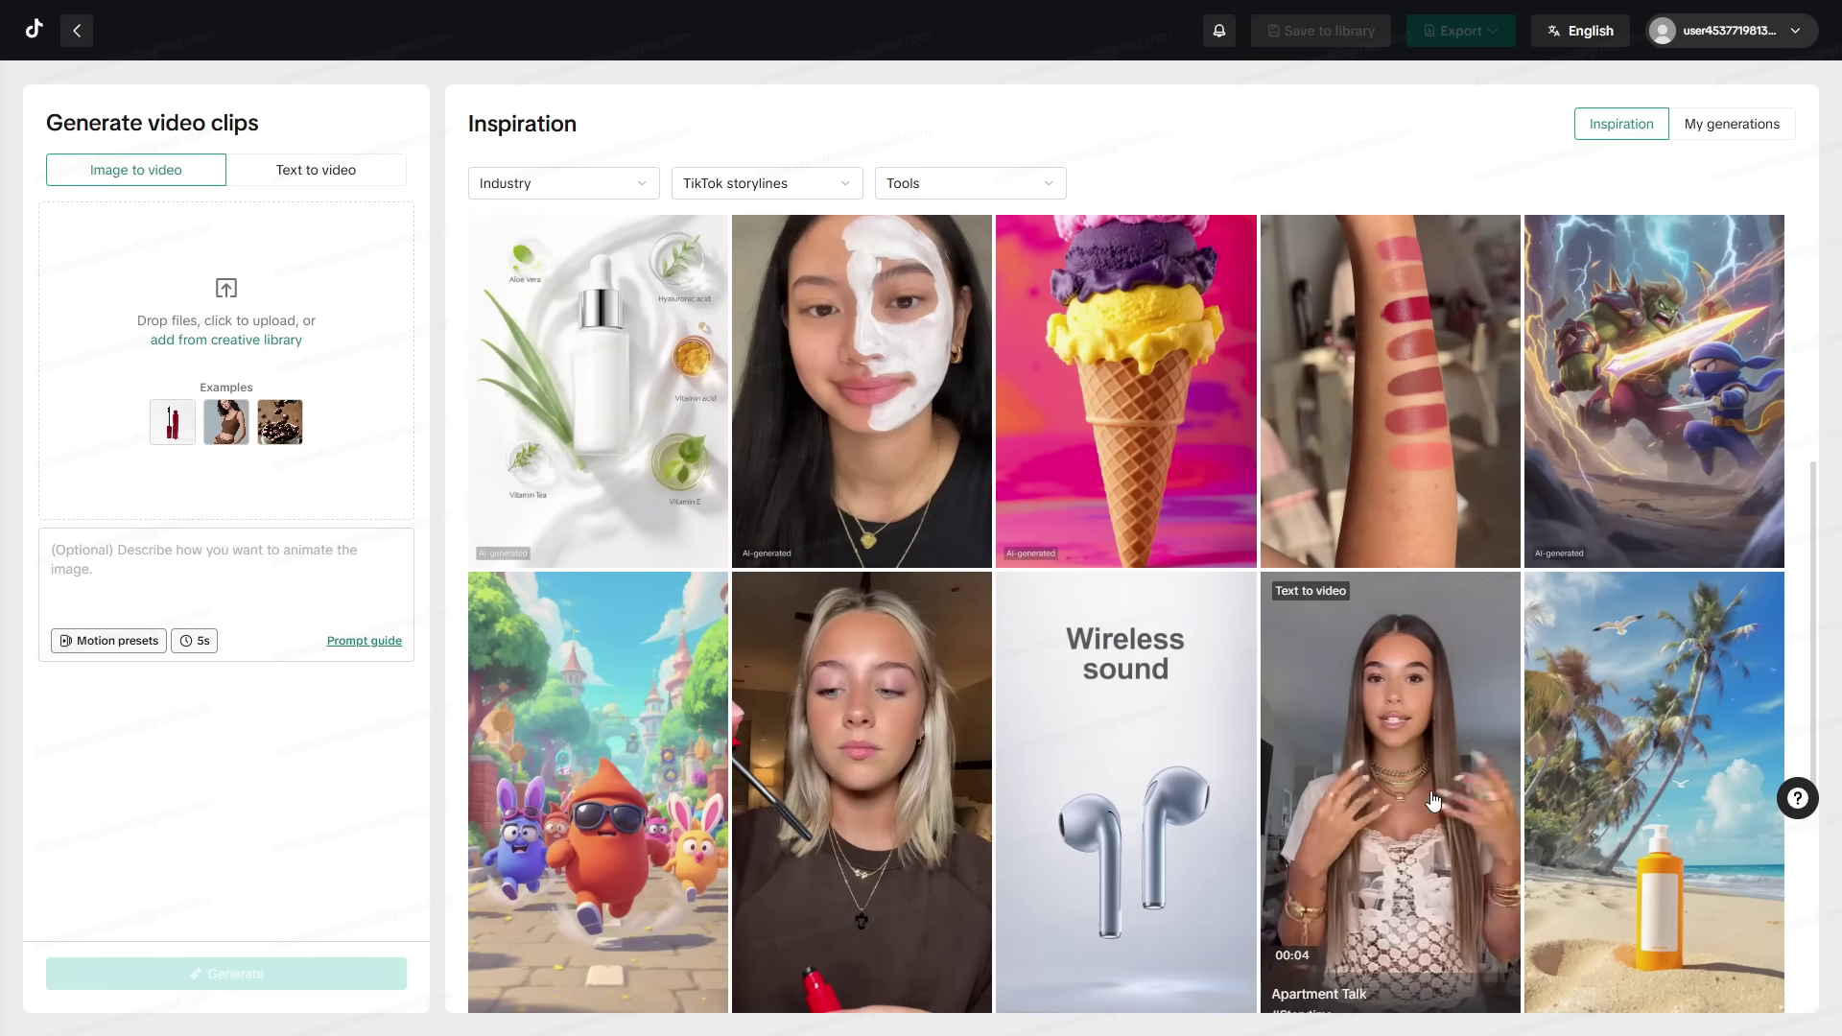
scroll(1583, 720, down, 1)
scroll(1151, 479, up, 6)
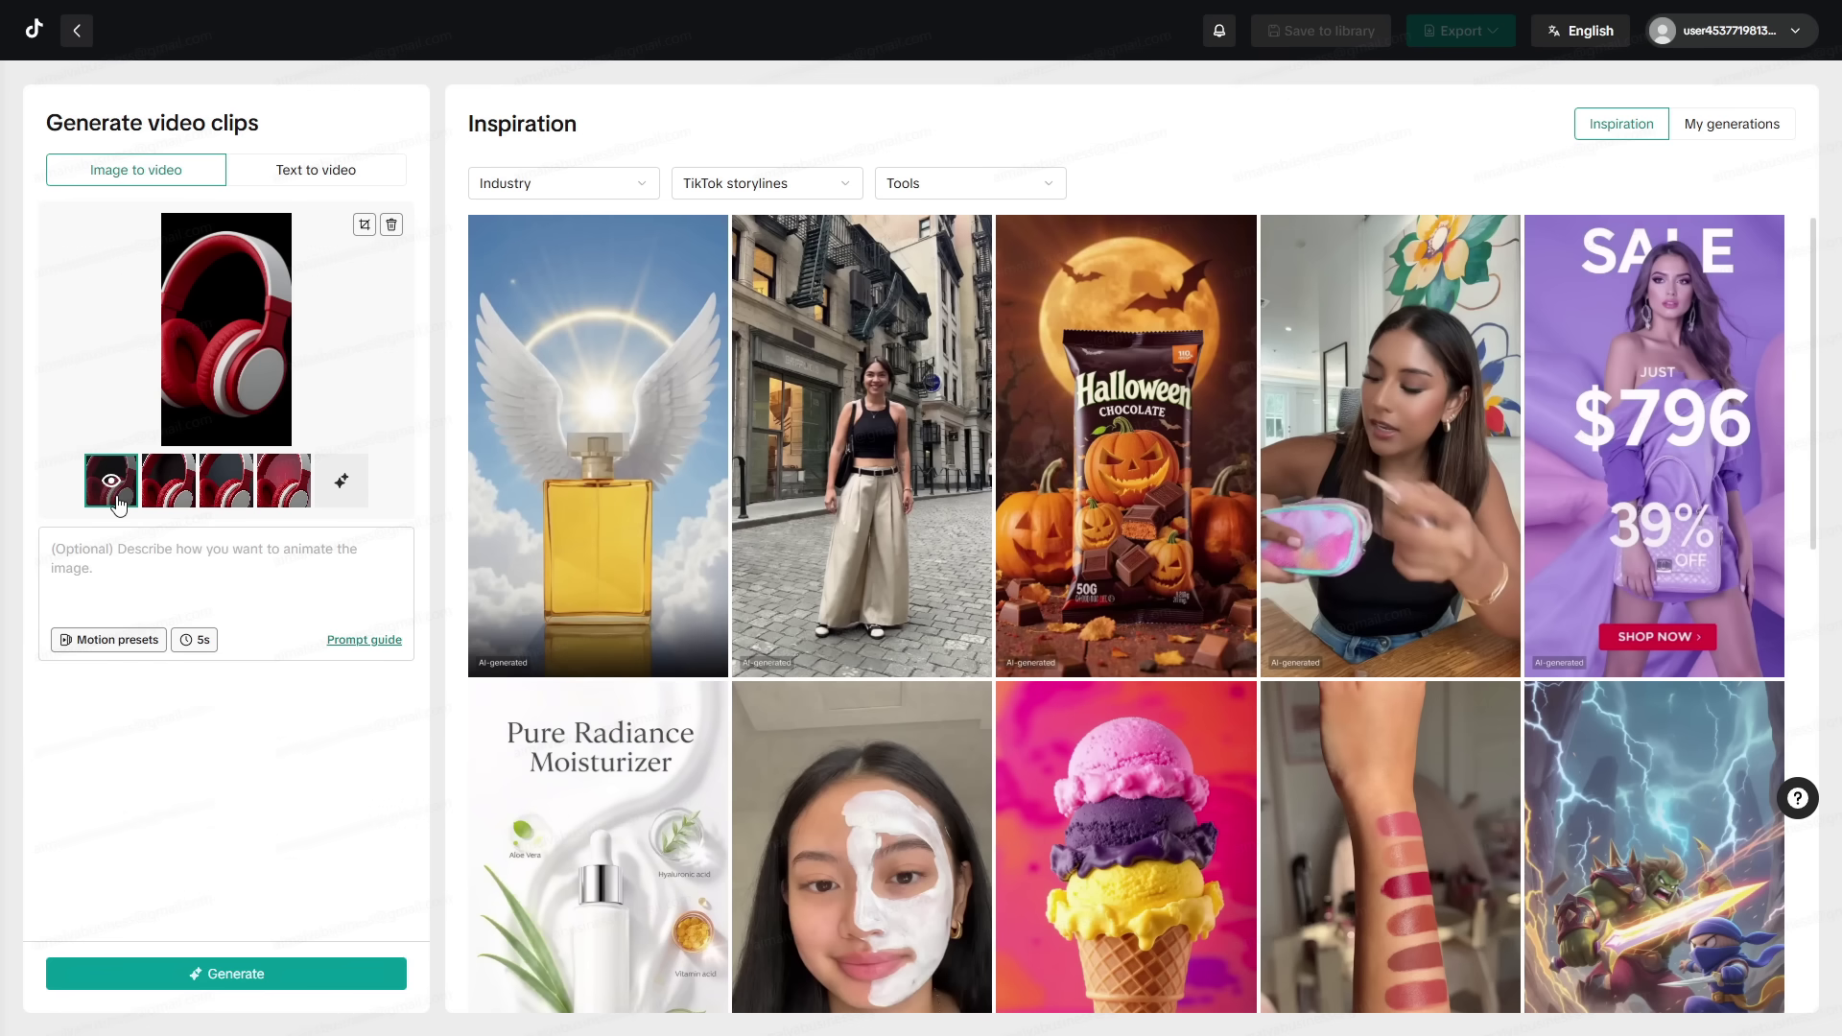
Use the second red headphones variant as source with the Hand display motion preset
click(152, 495)
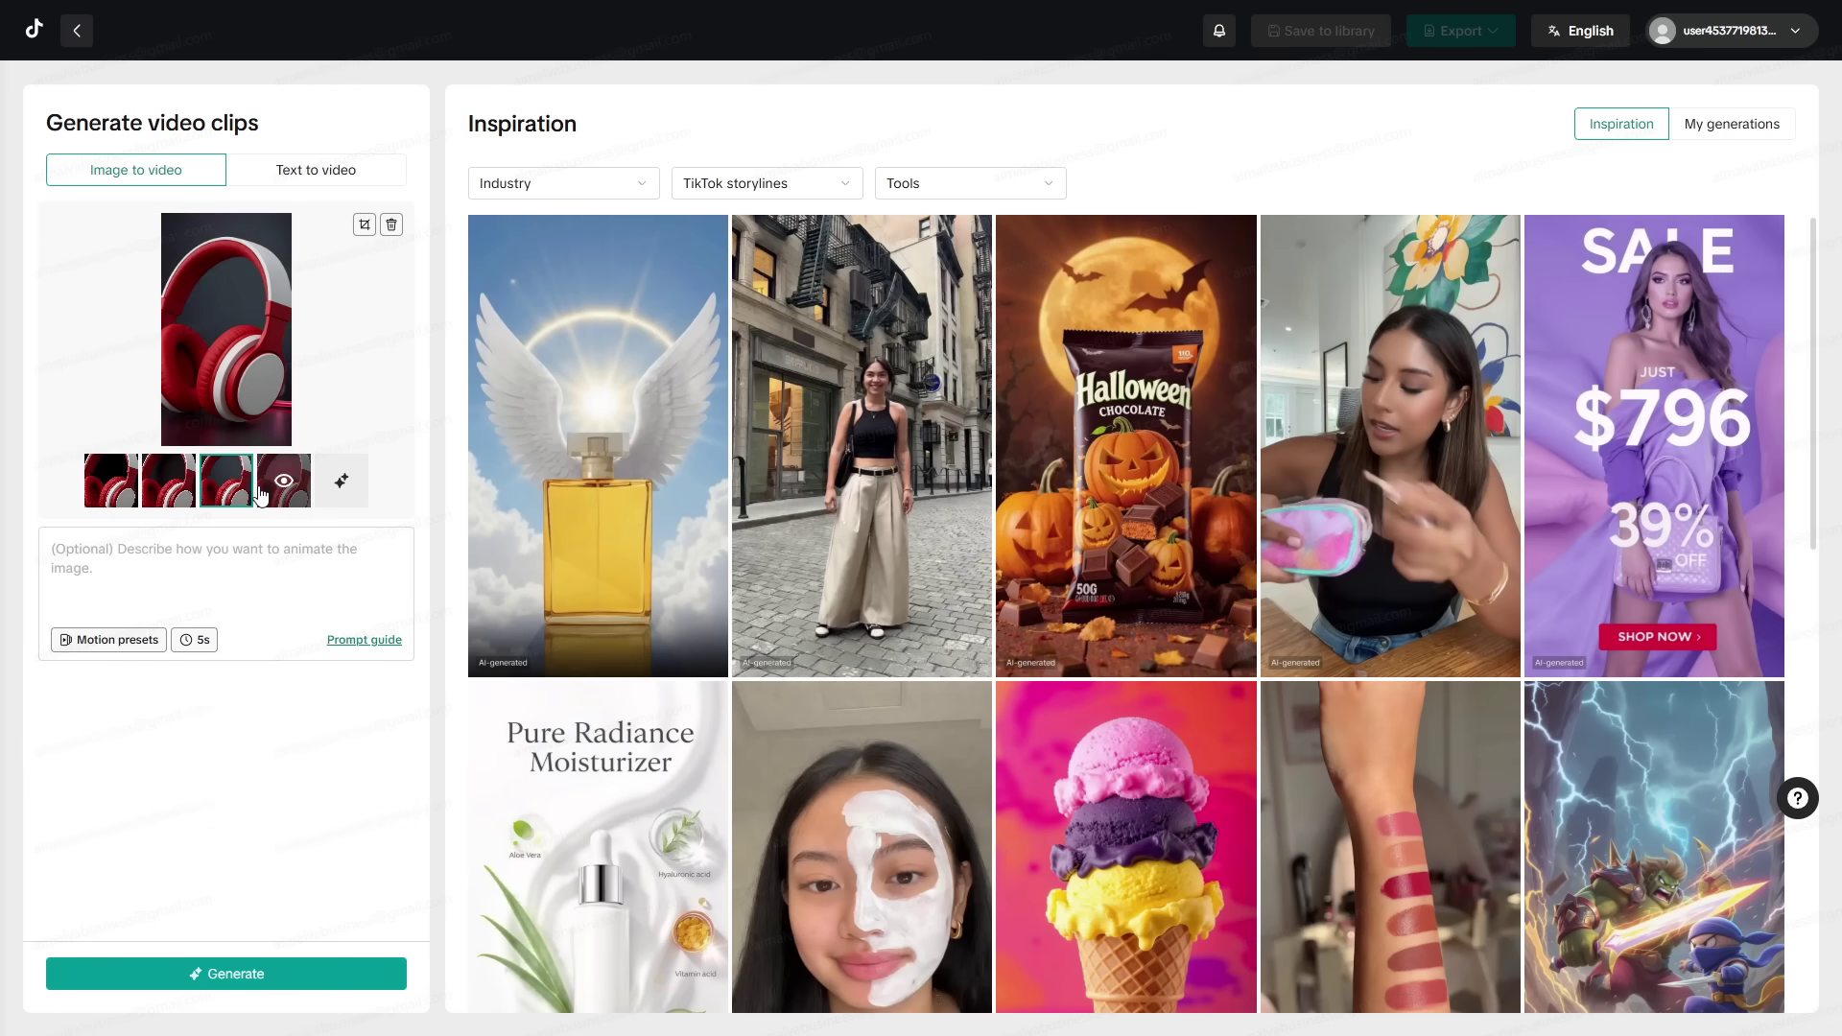
click(109, 640)
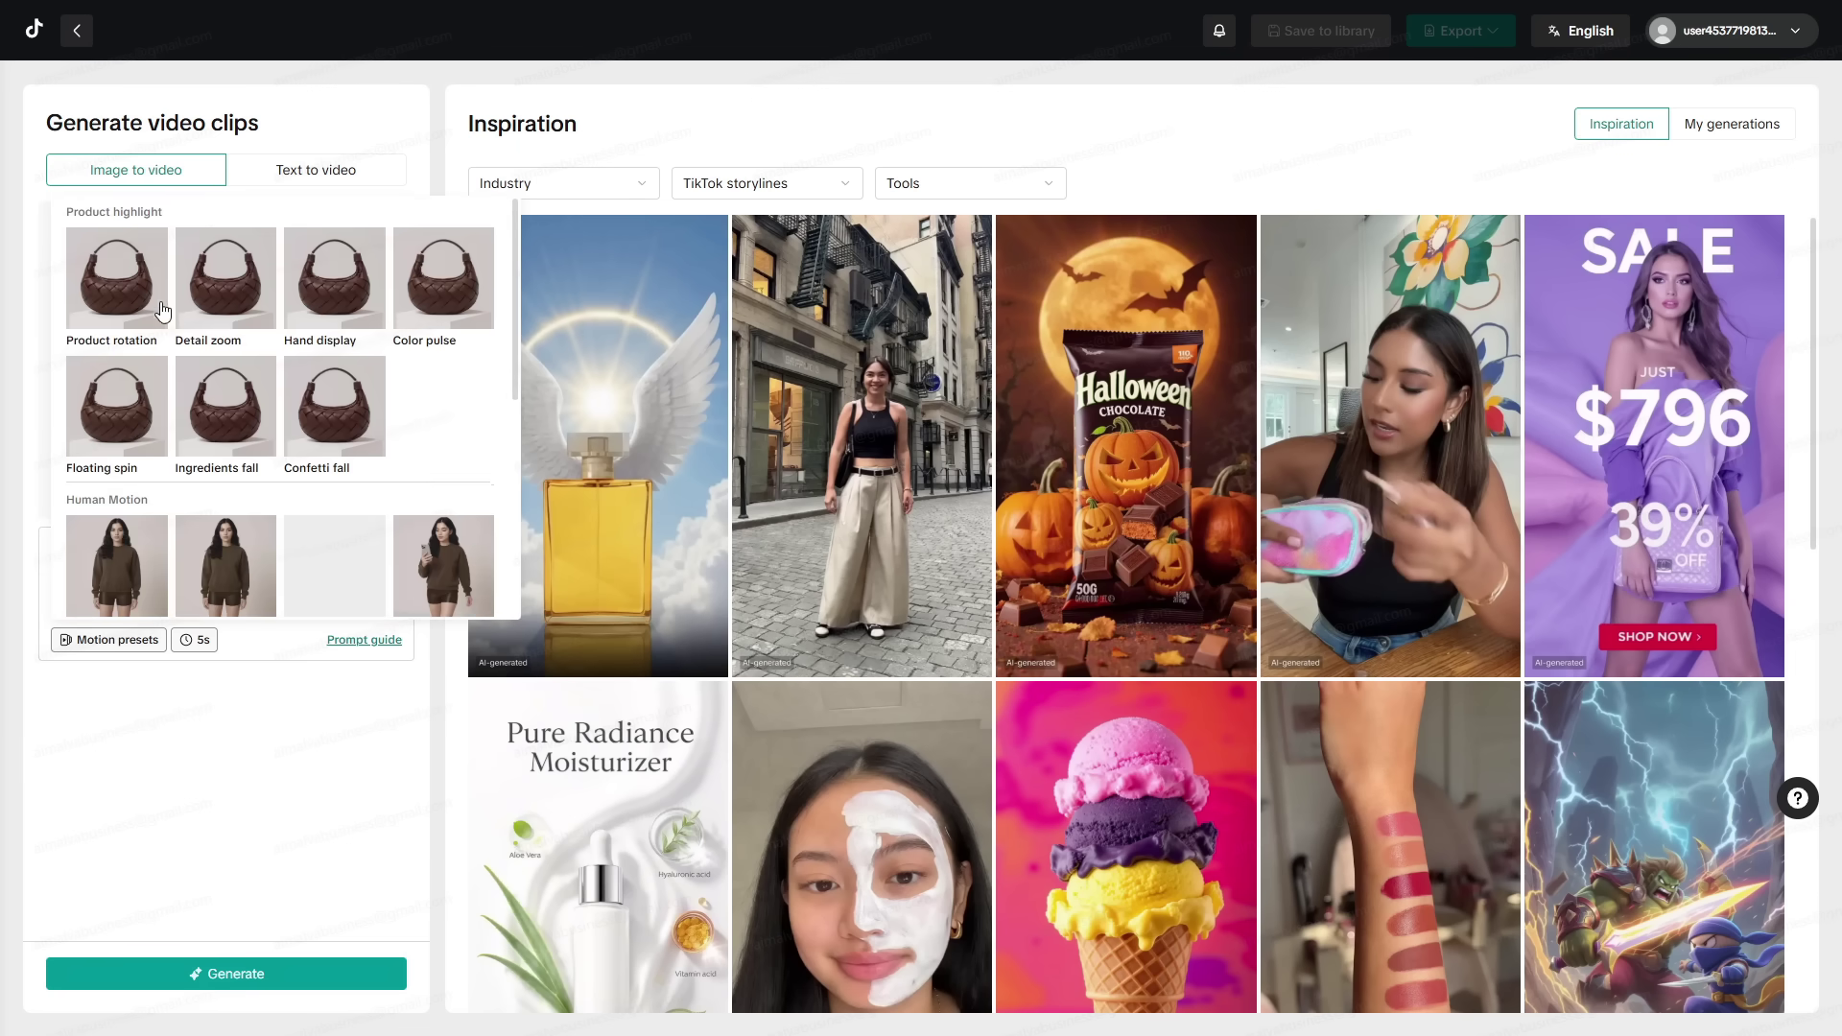
scroll(134, 288, down, 2)
scroll(138, 292, up, 2)
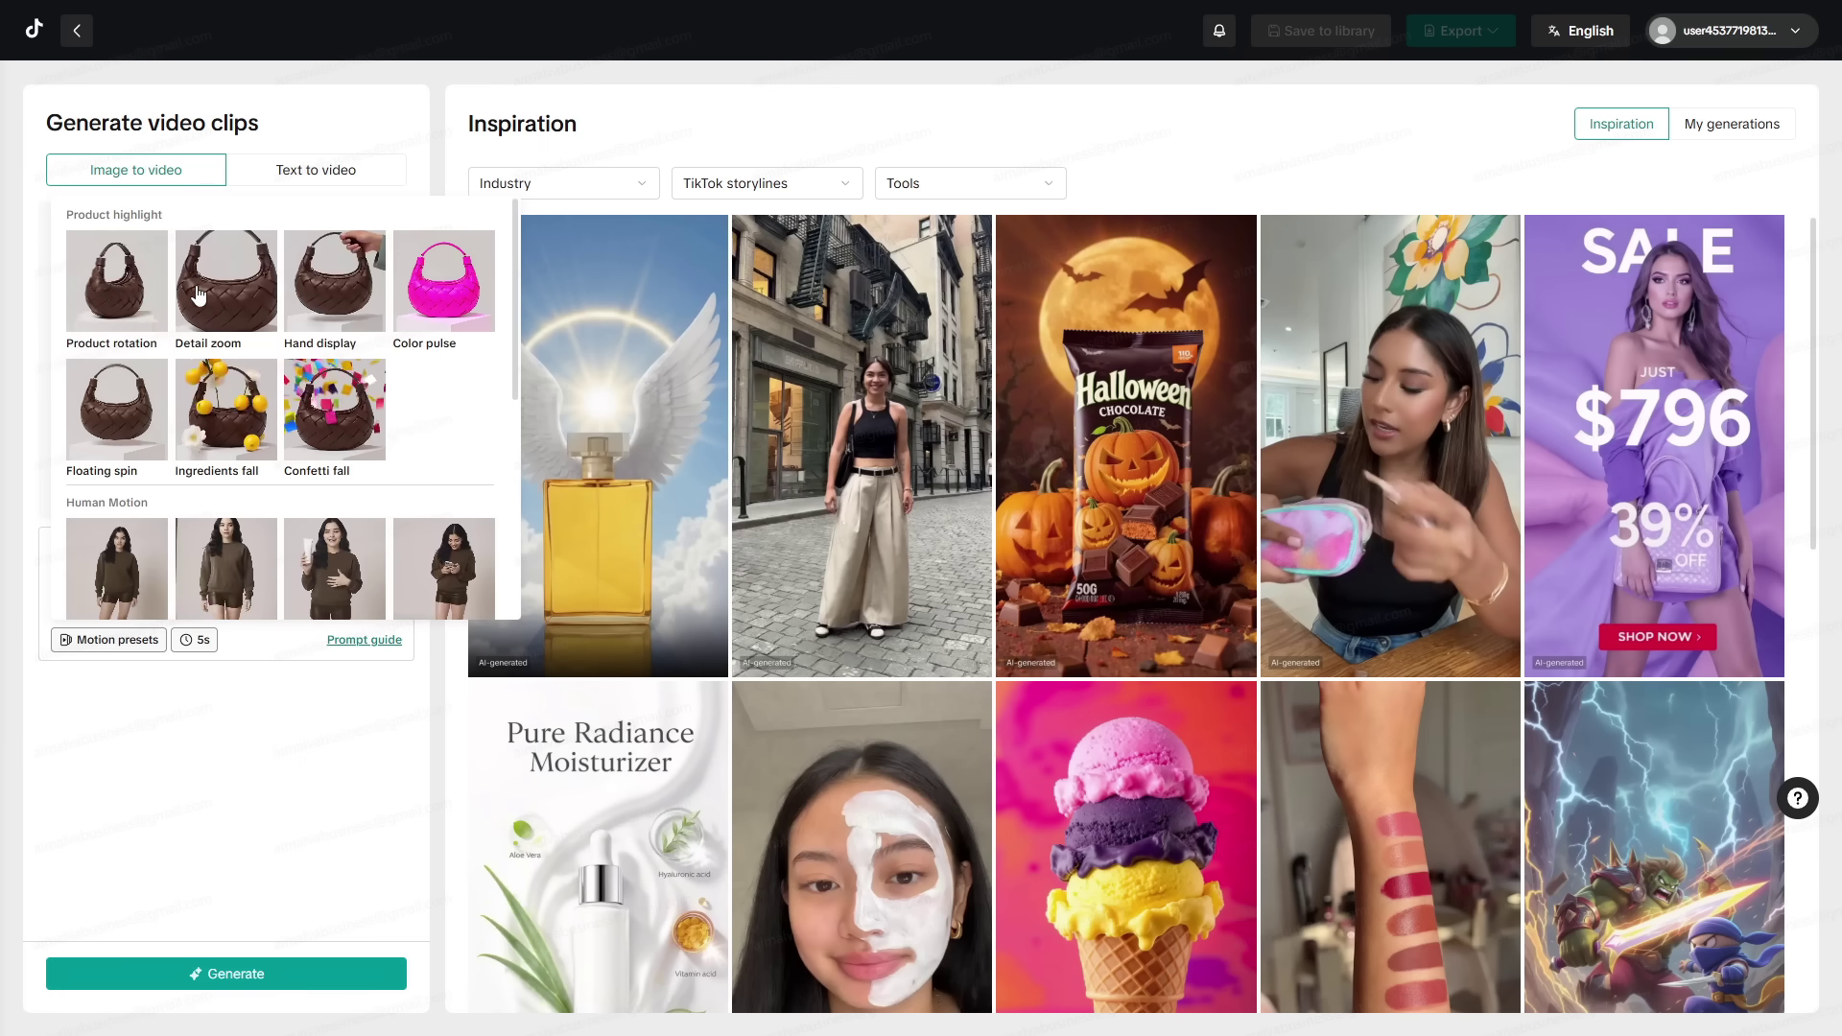
click(351, 309)
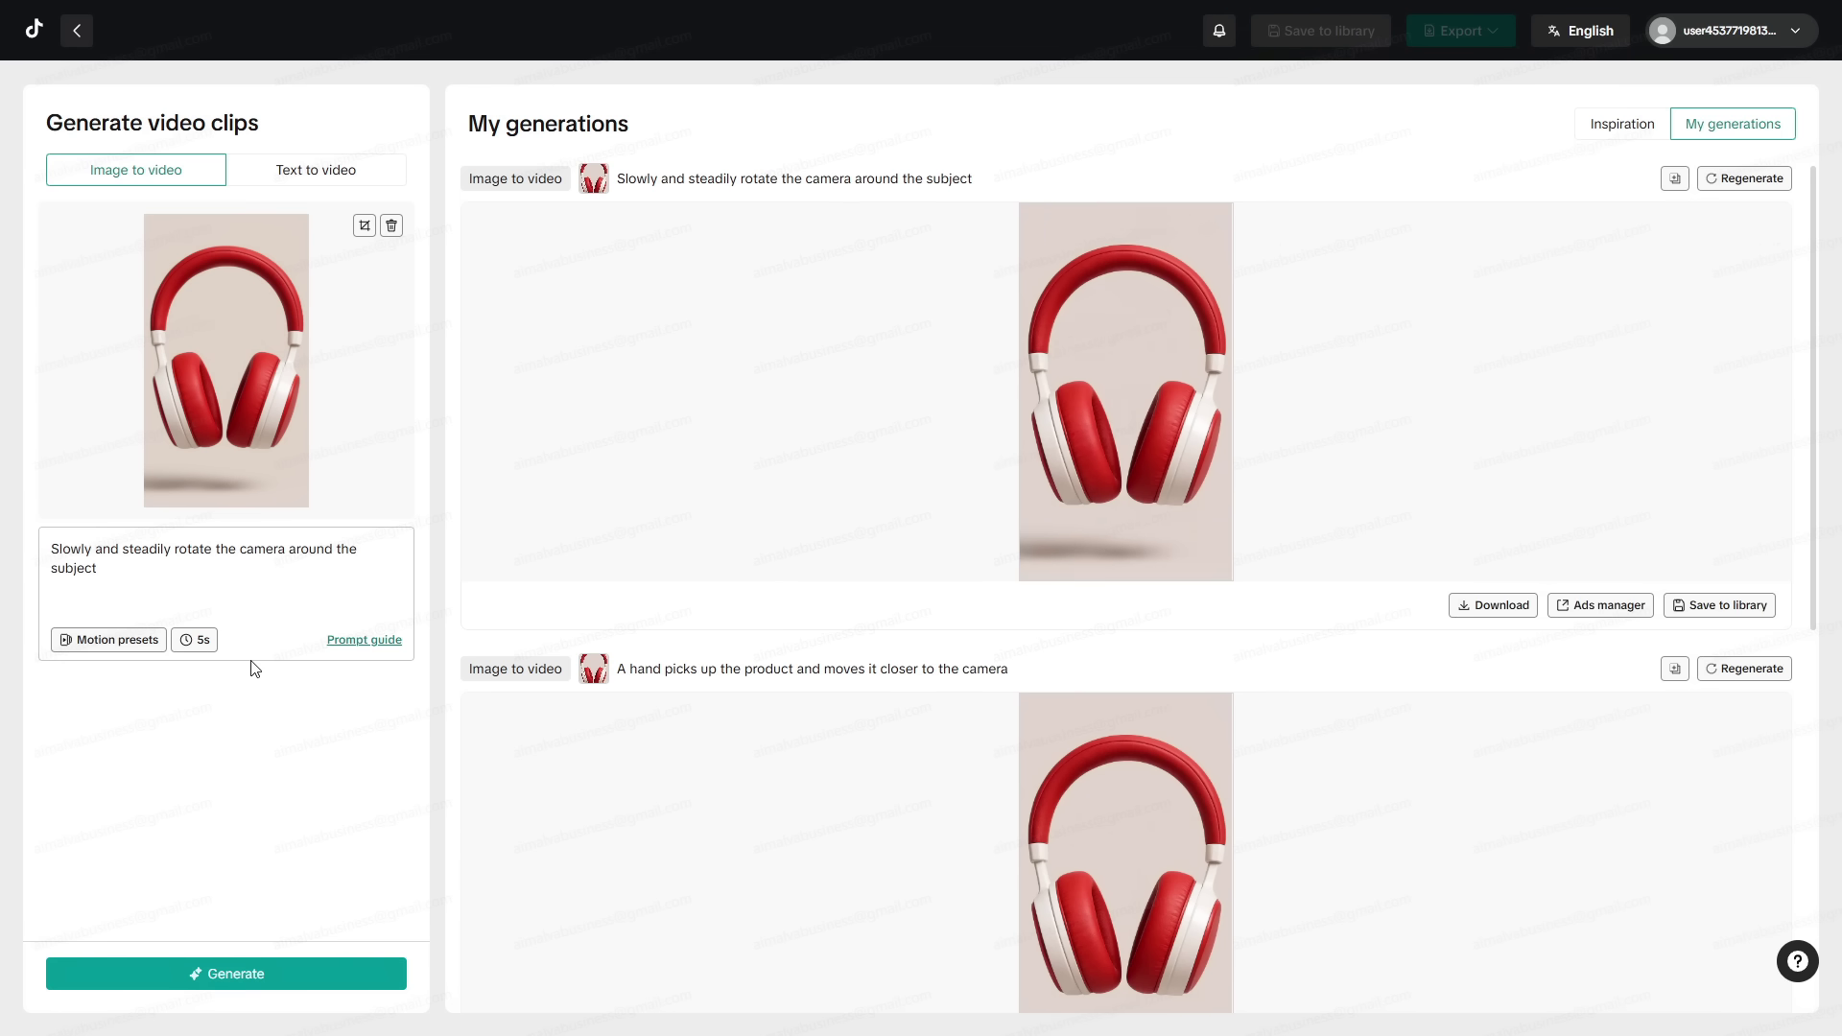
mouse_move(1059, 422)
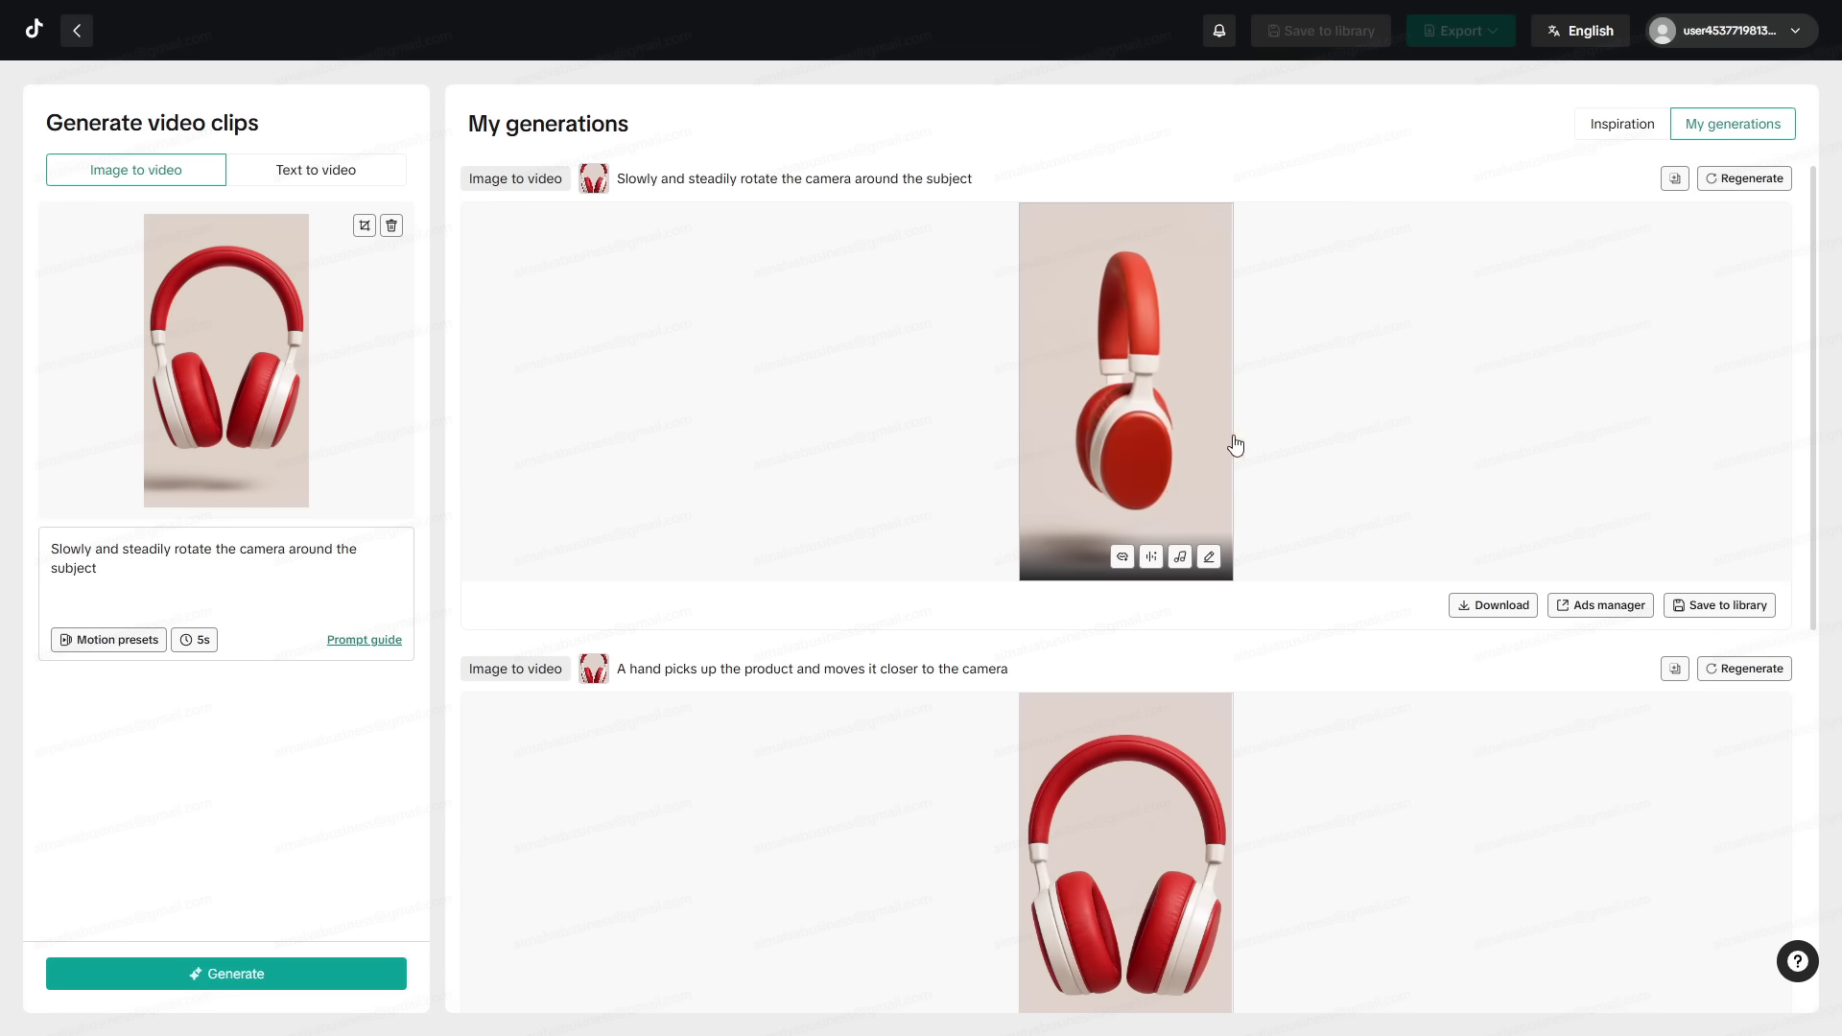
scroll(1052, 338, down, 2)
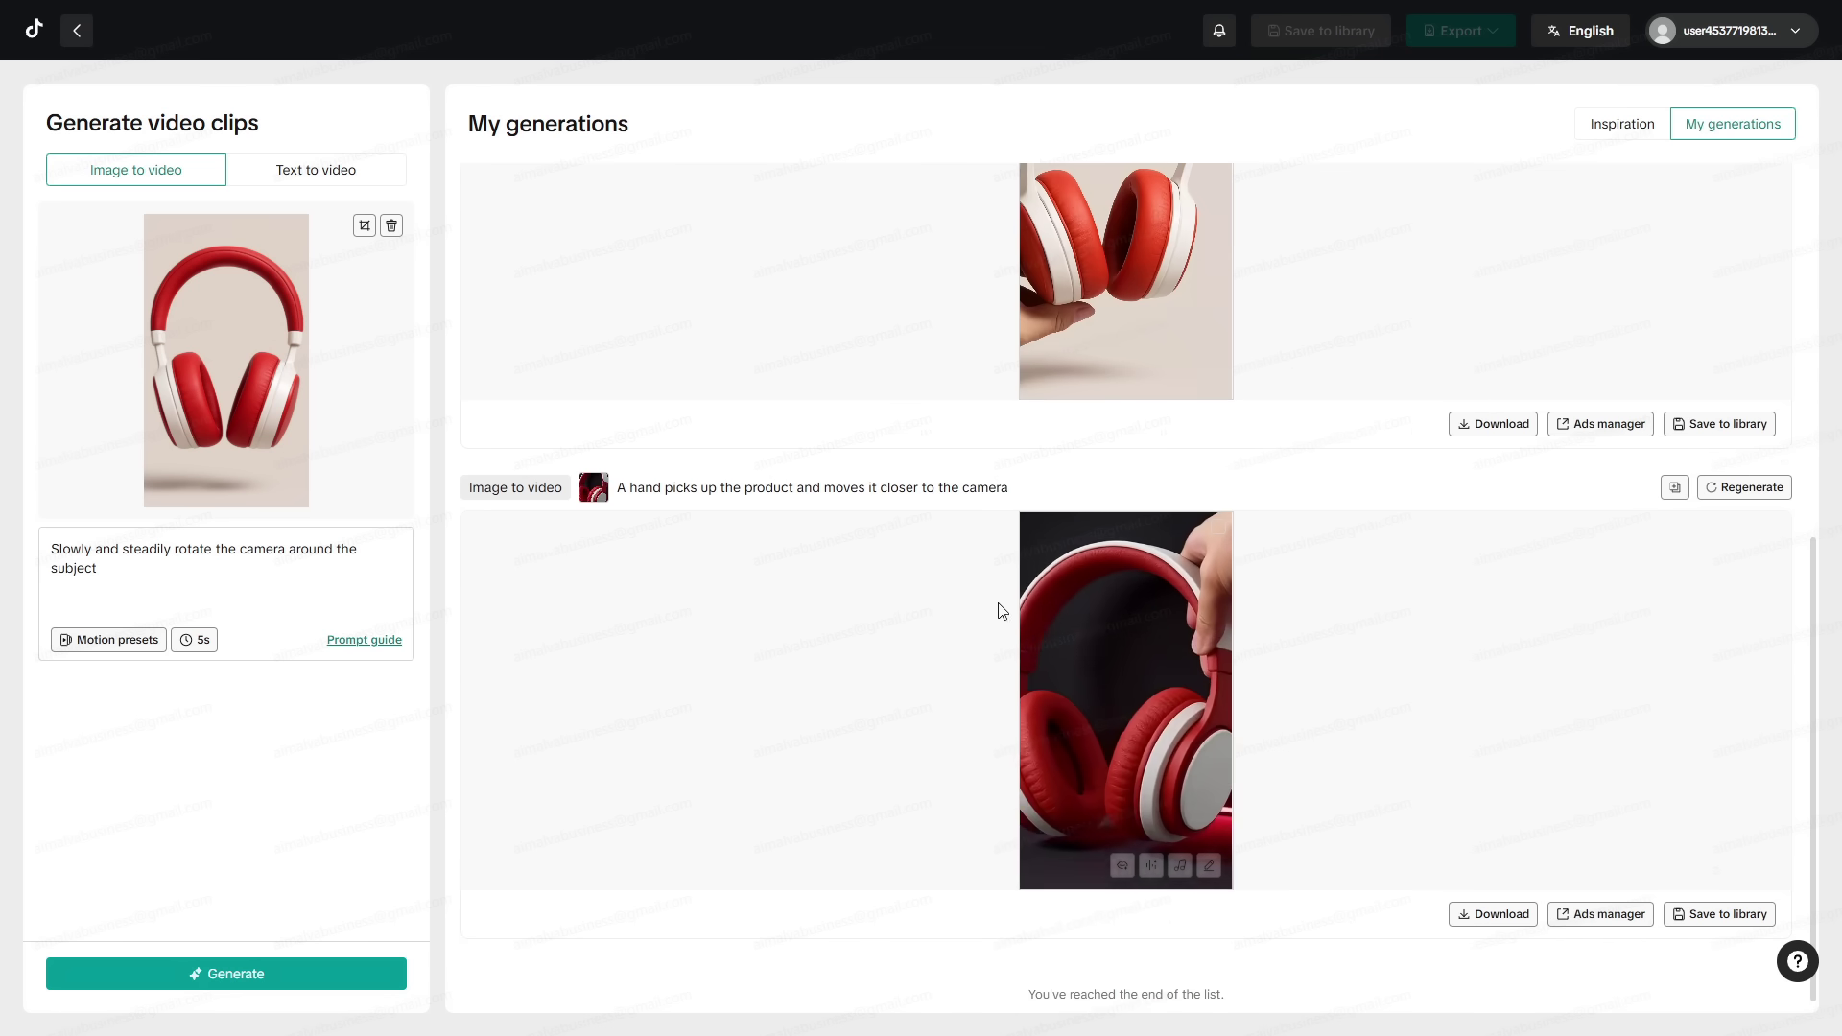
scroll(863, 518, up, 4)
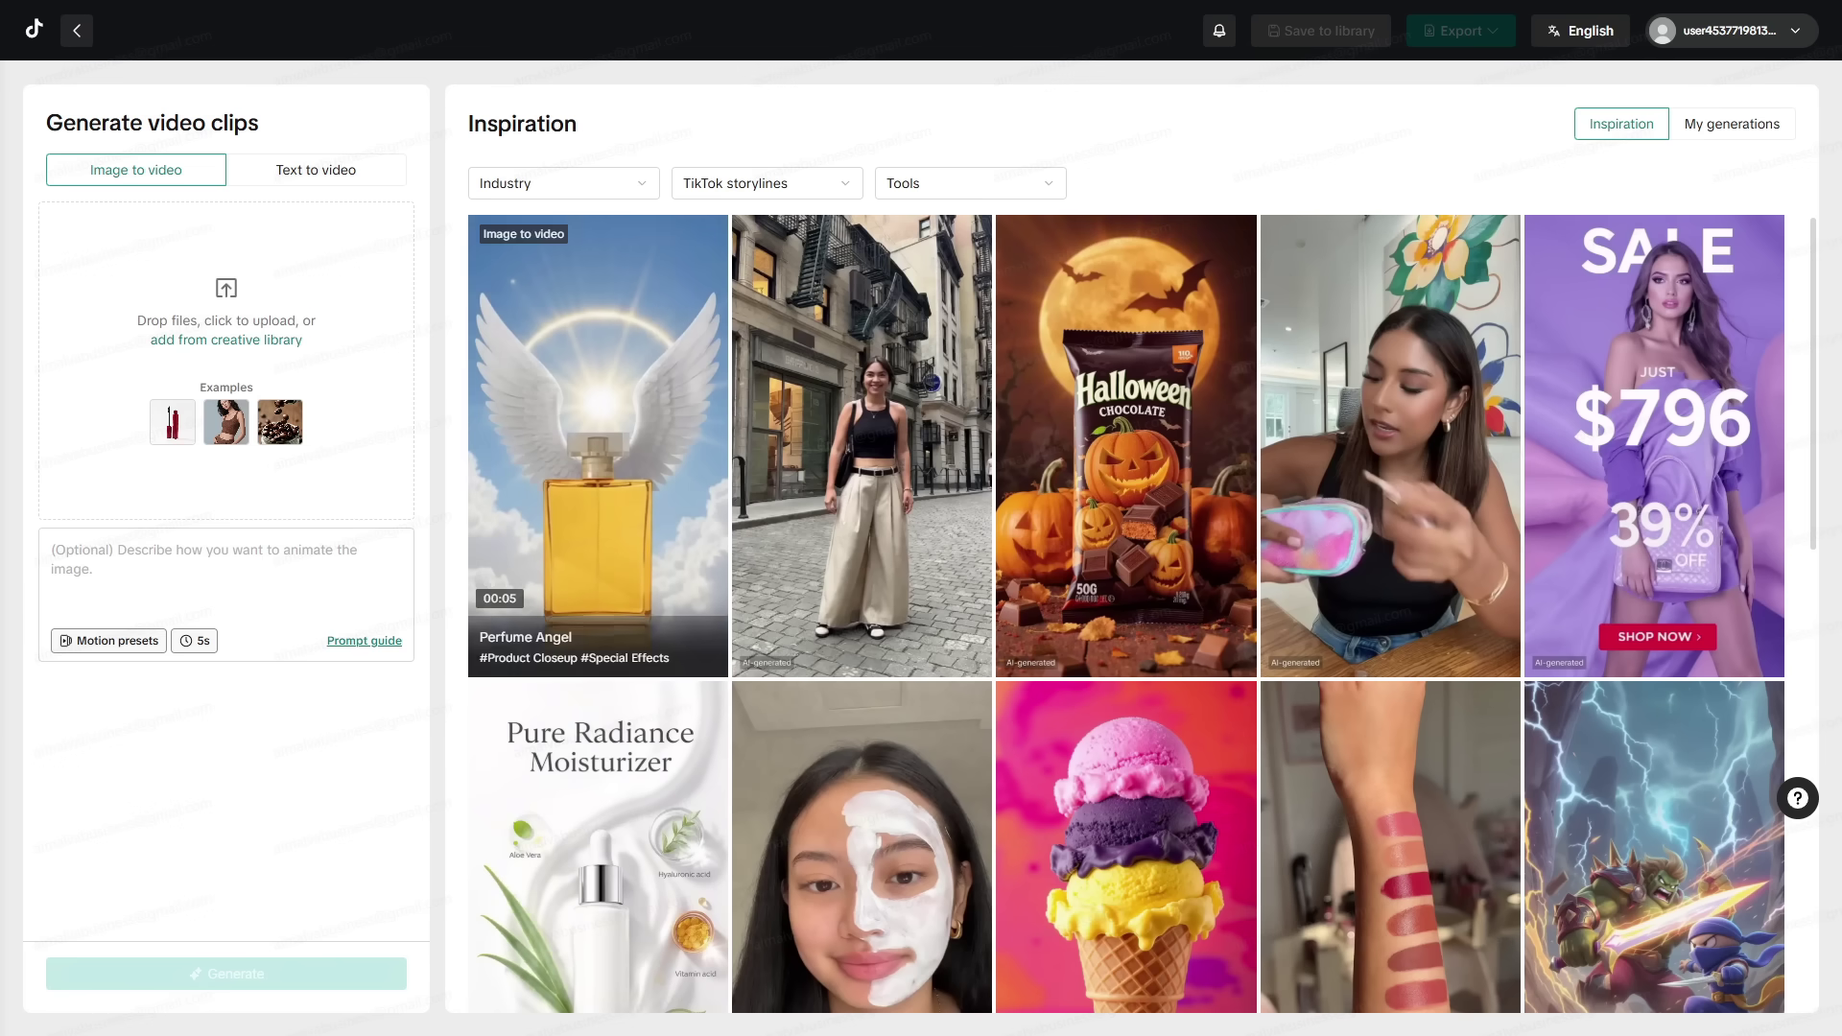
On the Text to video tab, paste the glowing crystal above a stone pedestal prompt
click(316, 170)
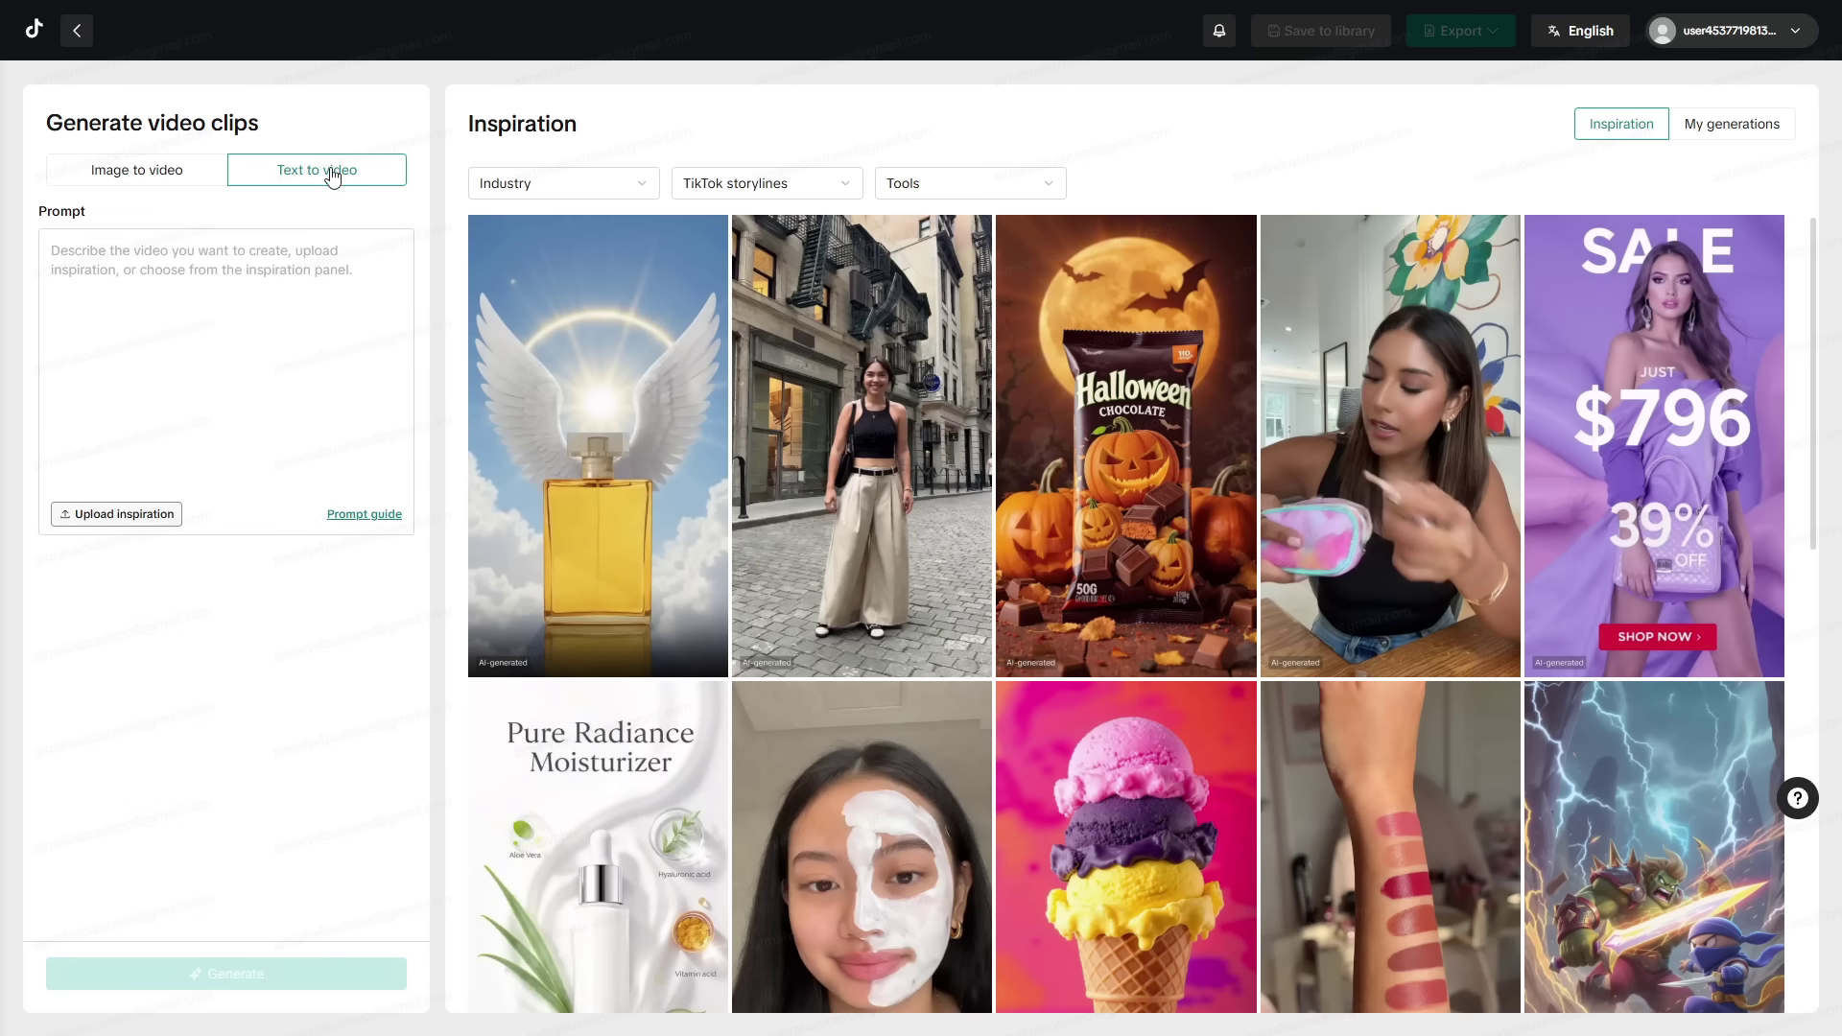
text(A mesmerizing 9:16 vertical video of a single glowing crystal floating above a stone pedestal in a dark room. The crystal slowly rotates, emitting soft shifting colors (blue, purple, pink). Light particles float around it. The camera moves smoothly, pushing in slightly as the crystal pulses with energy. The background stays minimal and dark so the crystal is the main focus. Ultra-detailed lighting, high contrast, cinematic, magical atmosphere.)
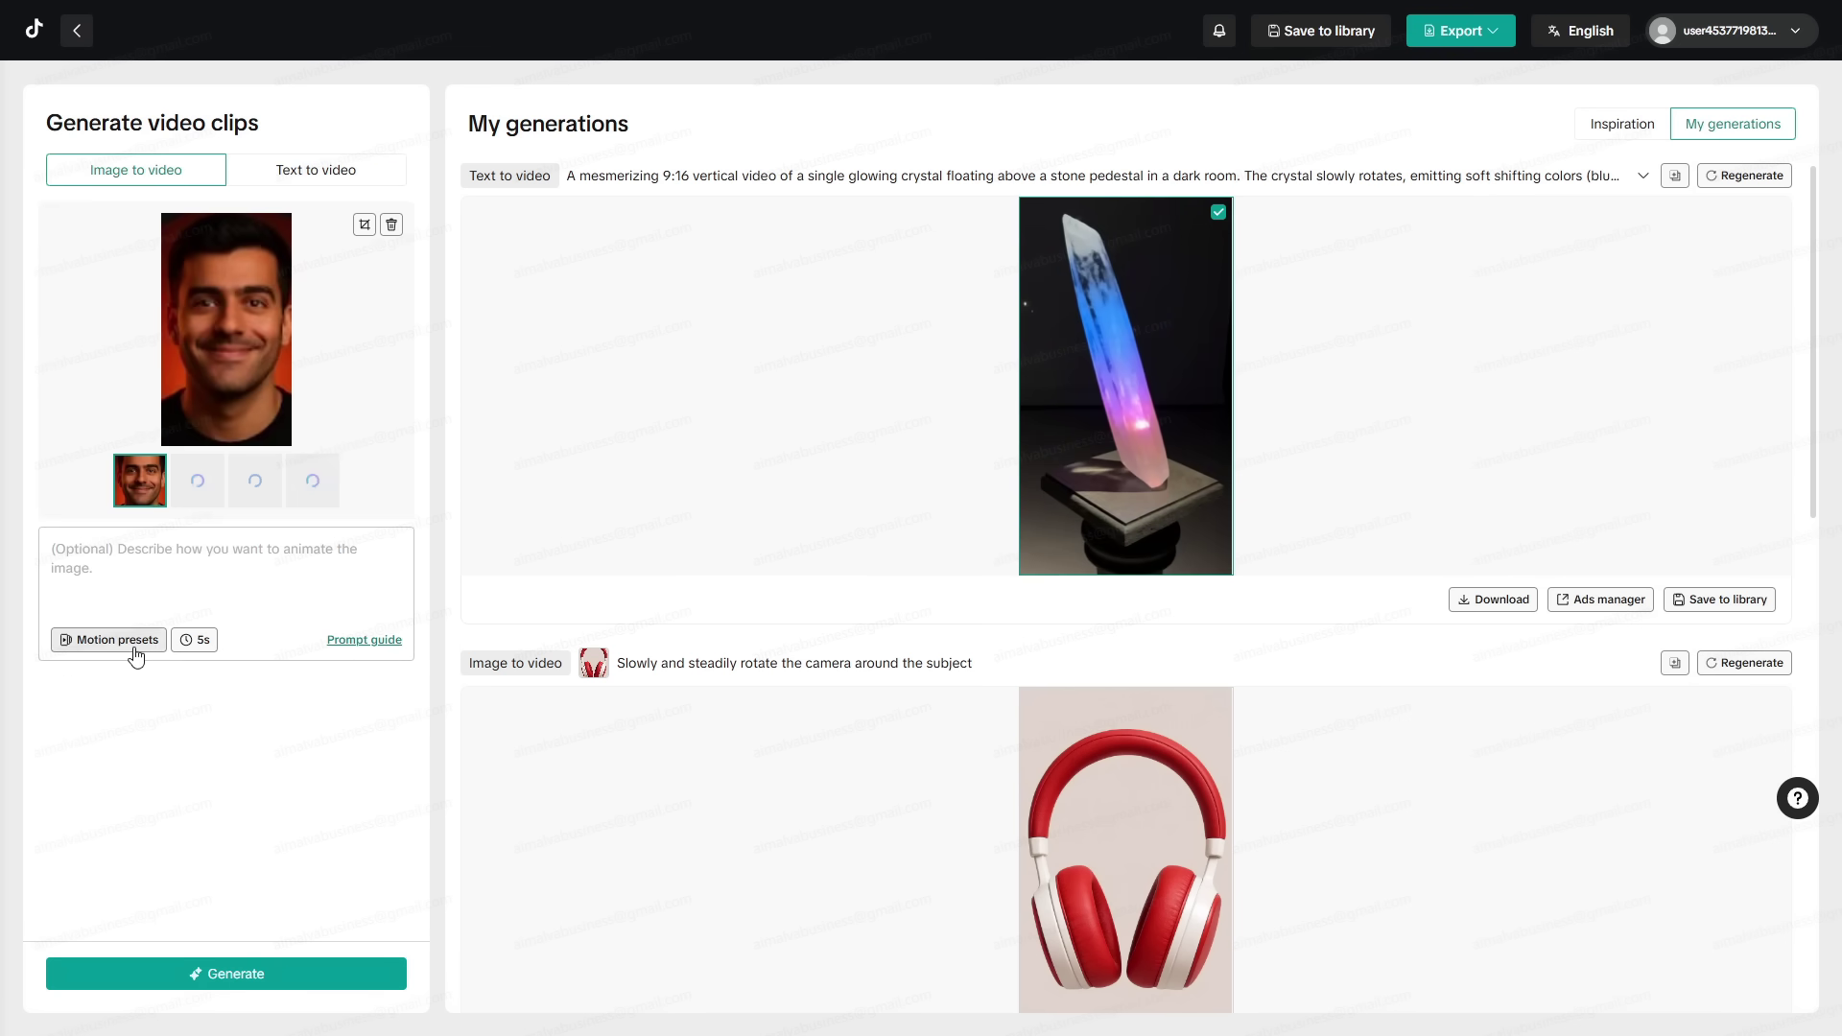
Animate the smiling man's portrait with the Model pose preset, then open lip sync on the new clip
click(134, 650)
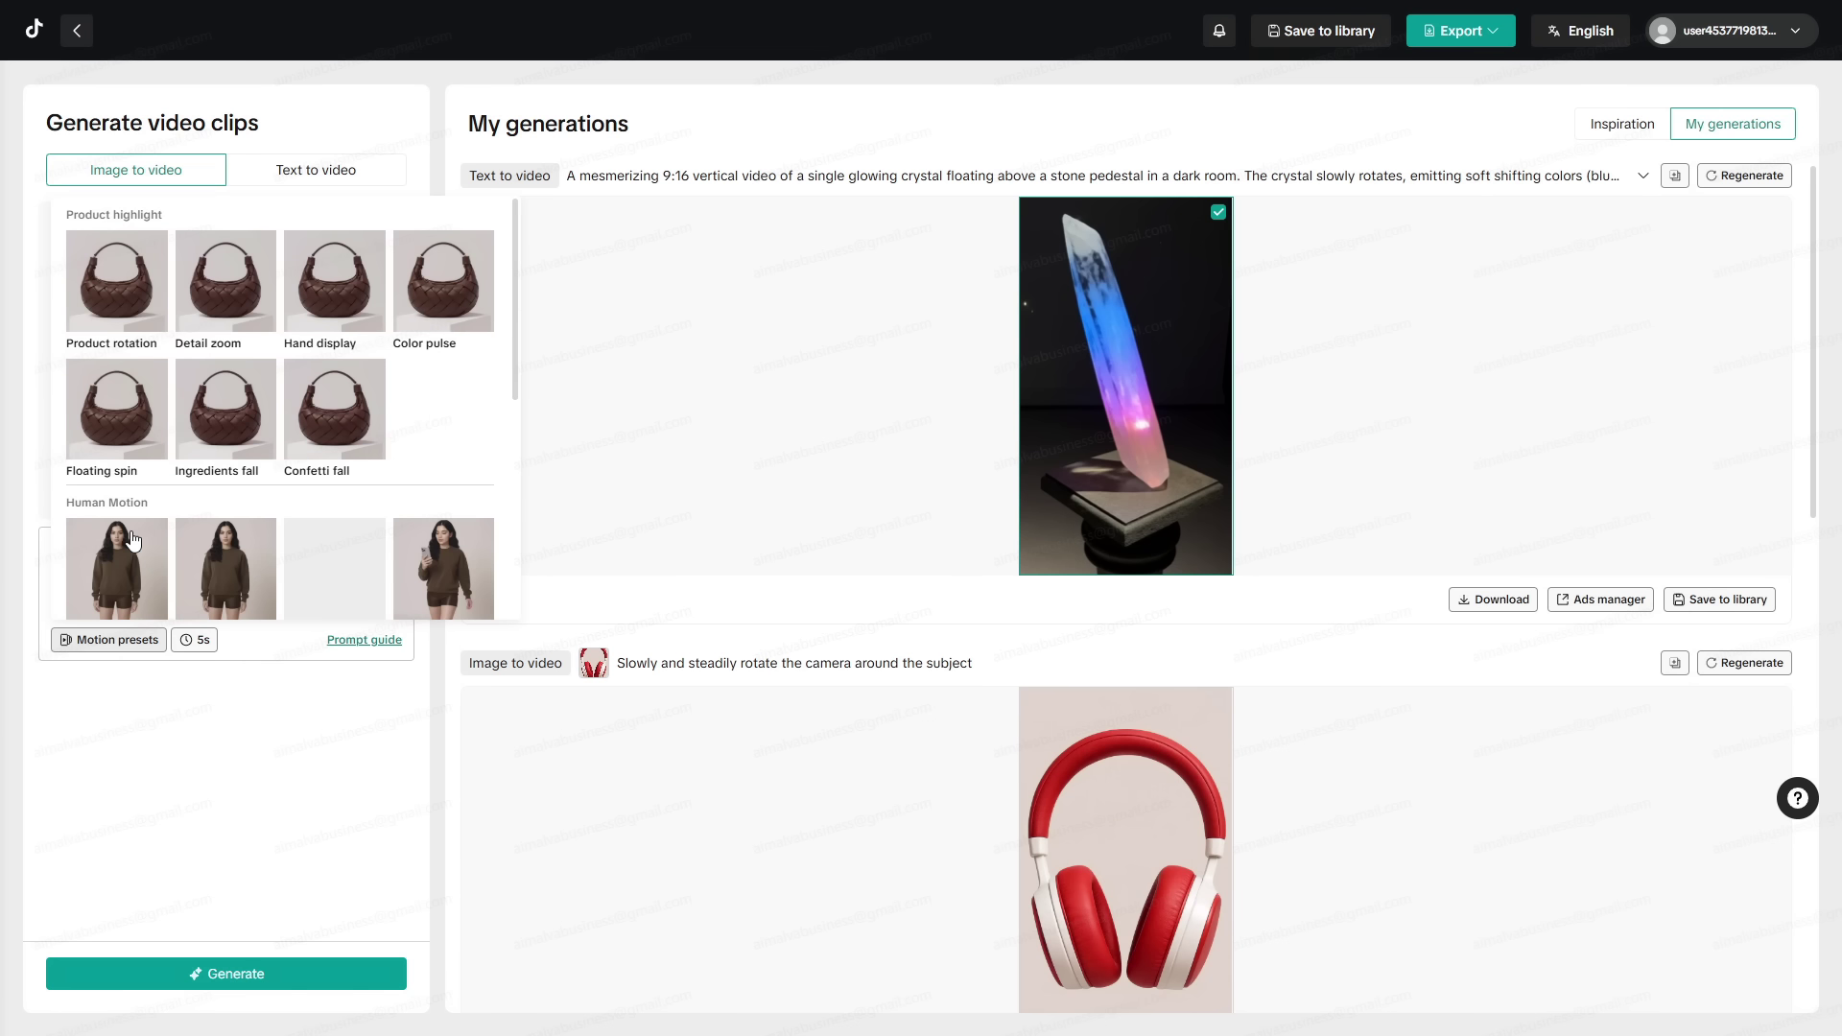
scroll(132, 540, down, 3)
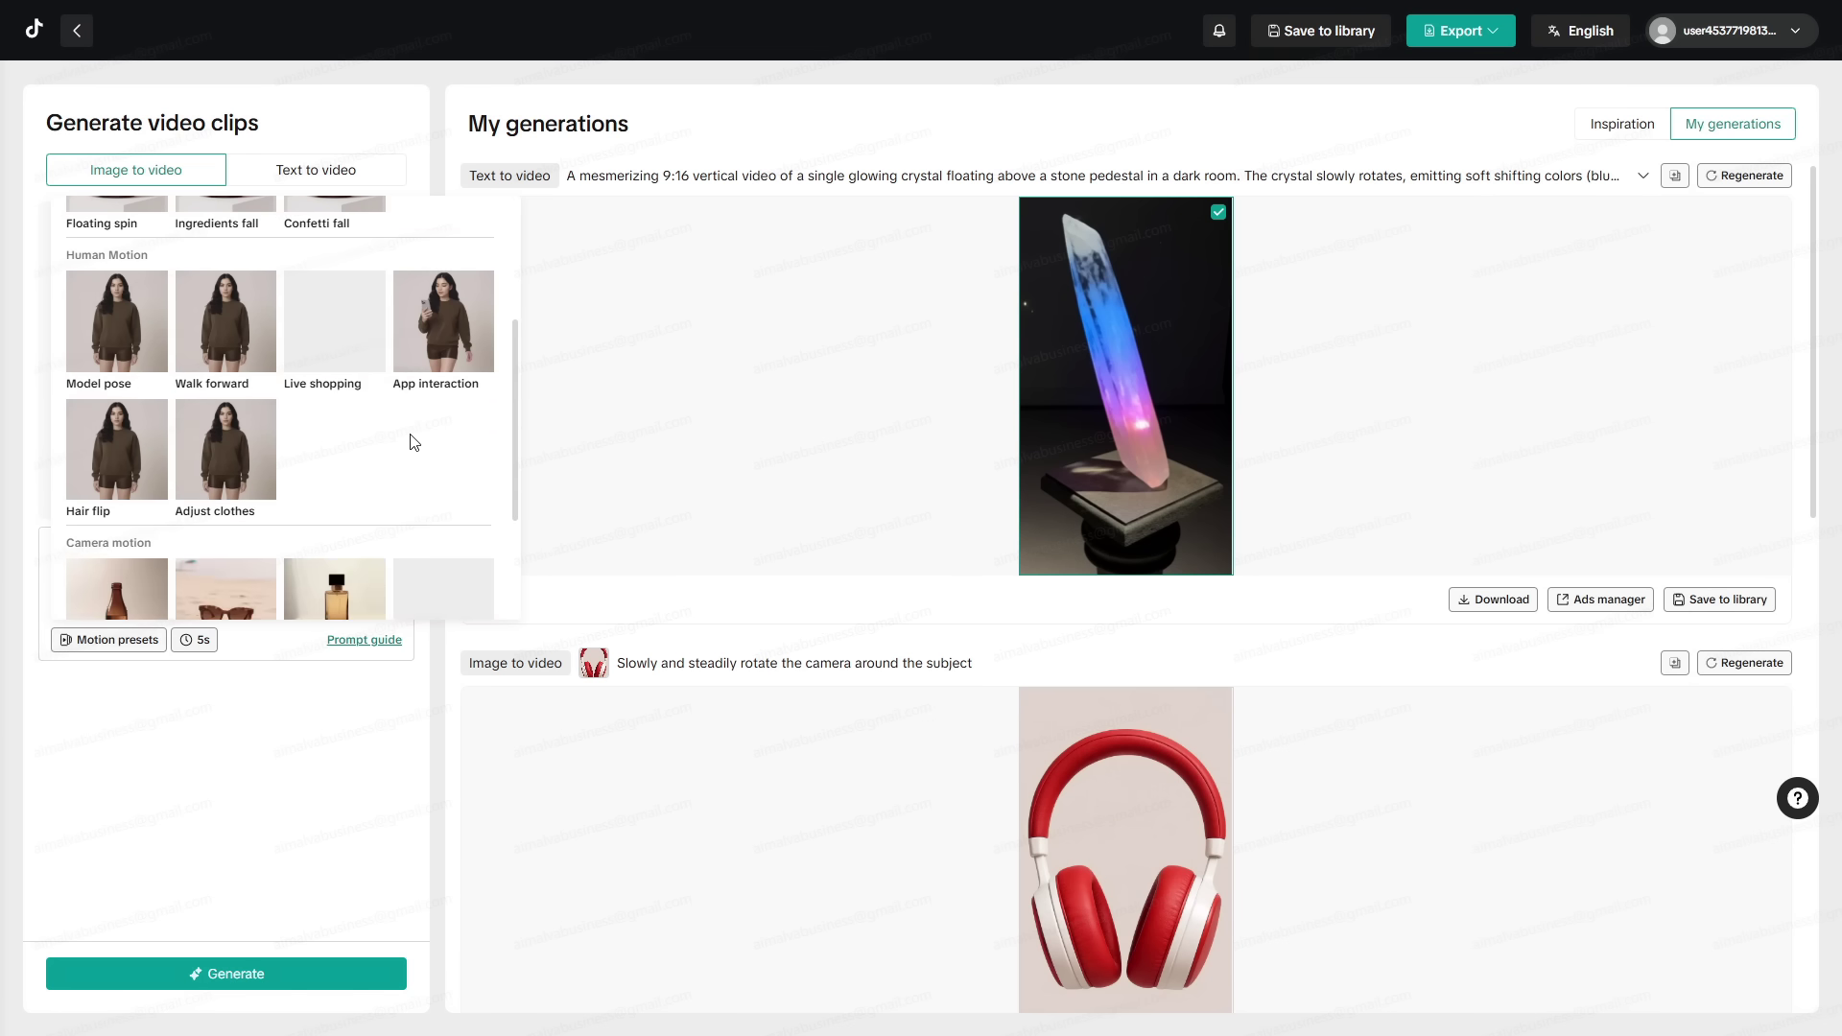
click(121, 294)
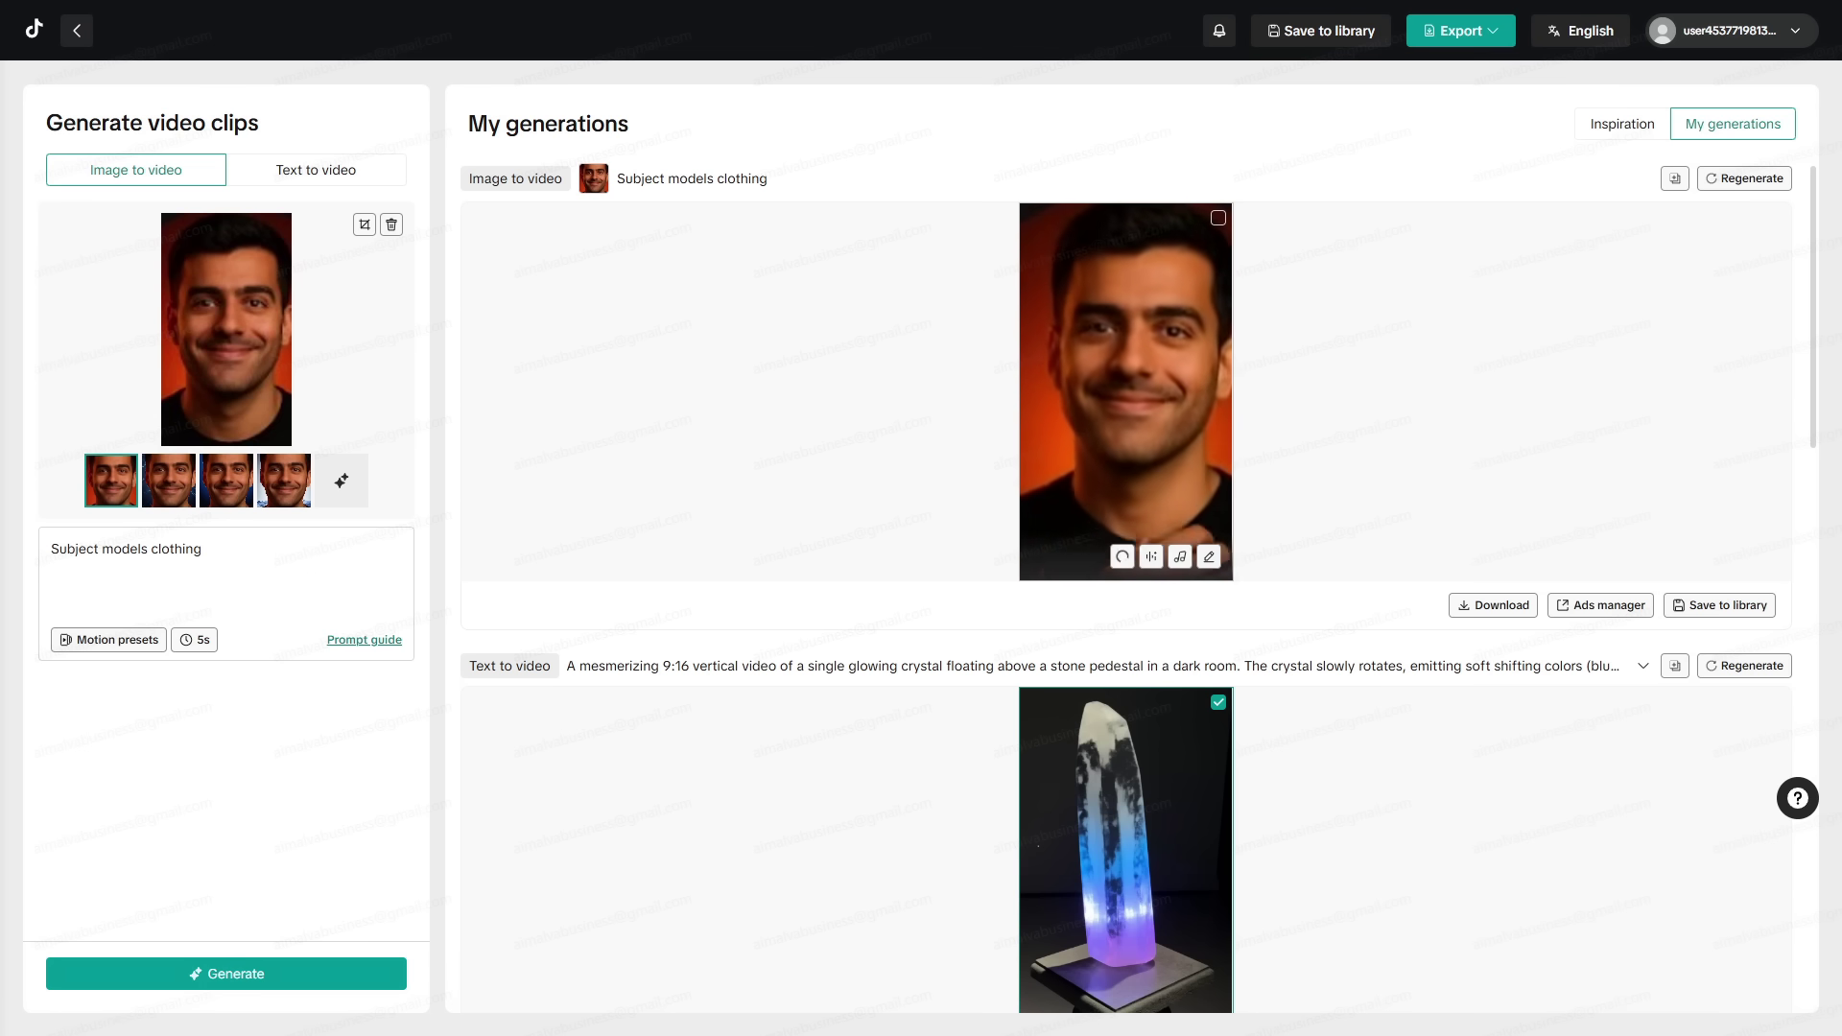
click(1122, 556)
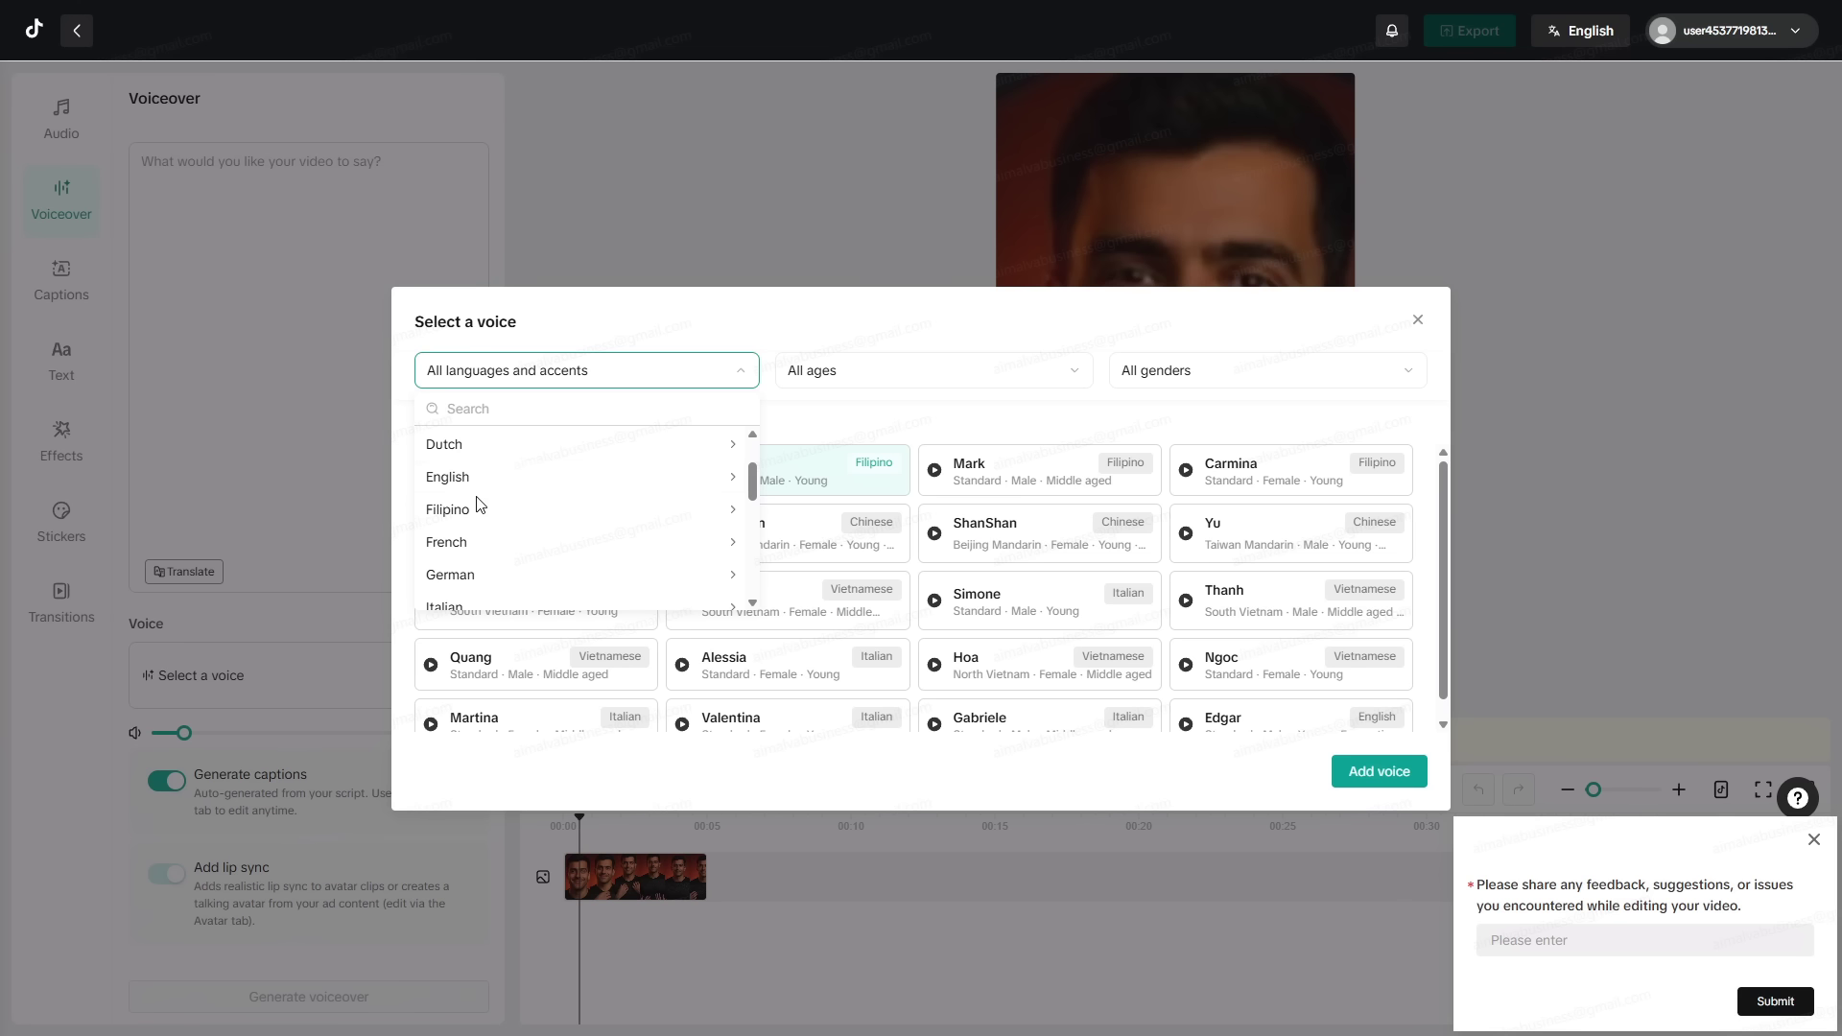
Add the American English voice Gabriel to the clip and play back the voiced result
click(443, 476)
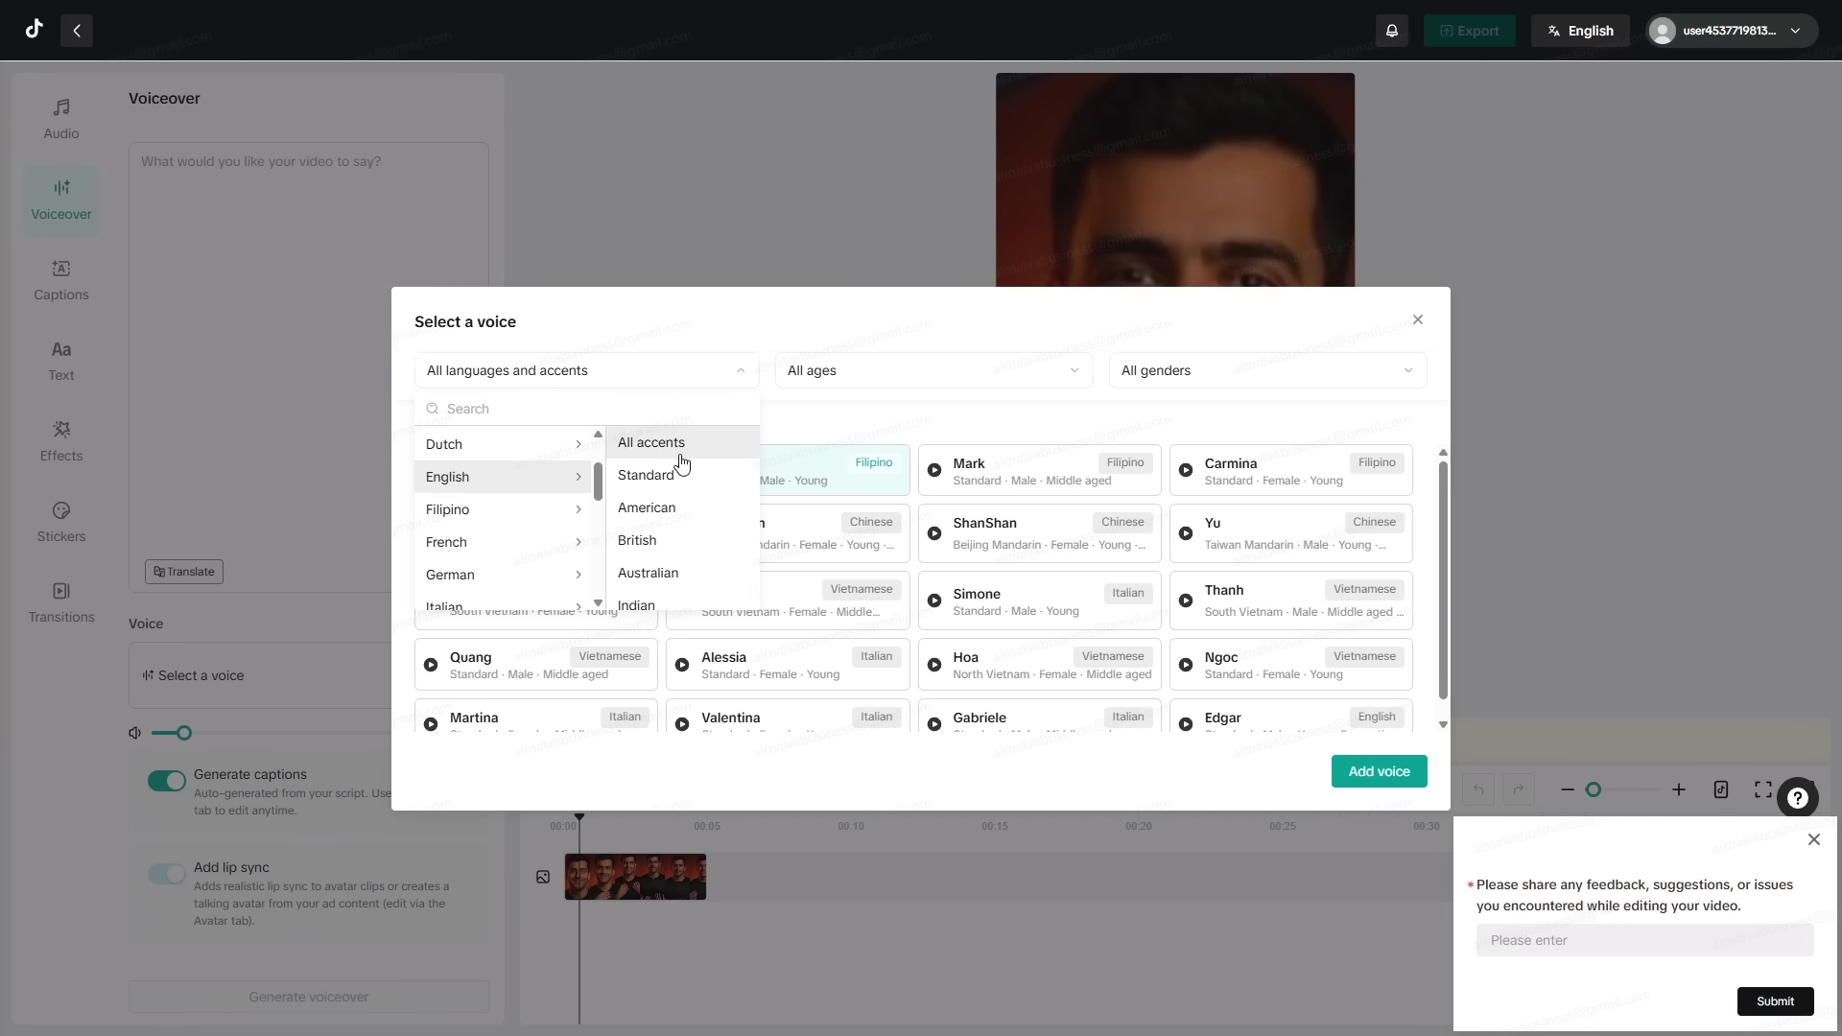
click(684, 507)
click(465, 485)
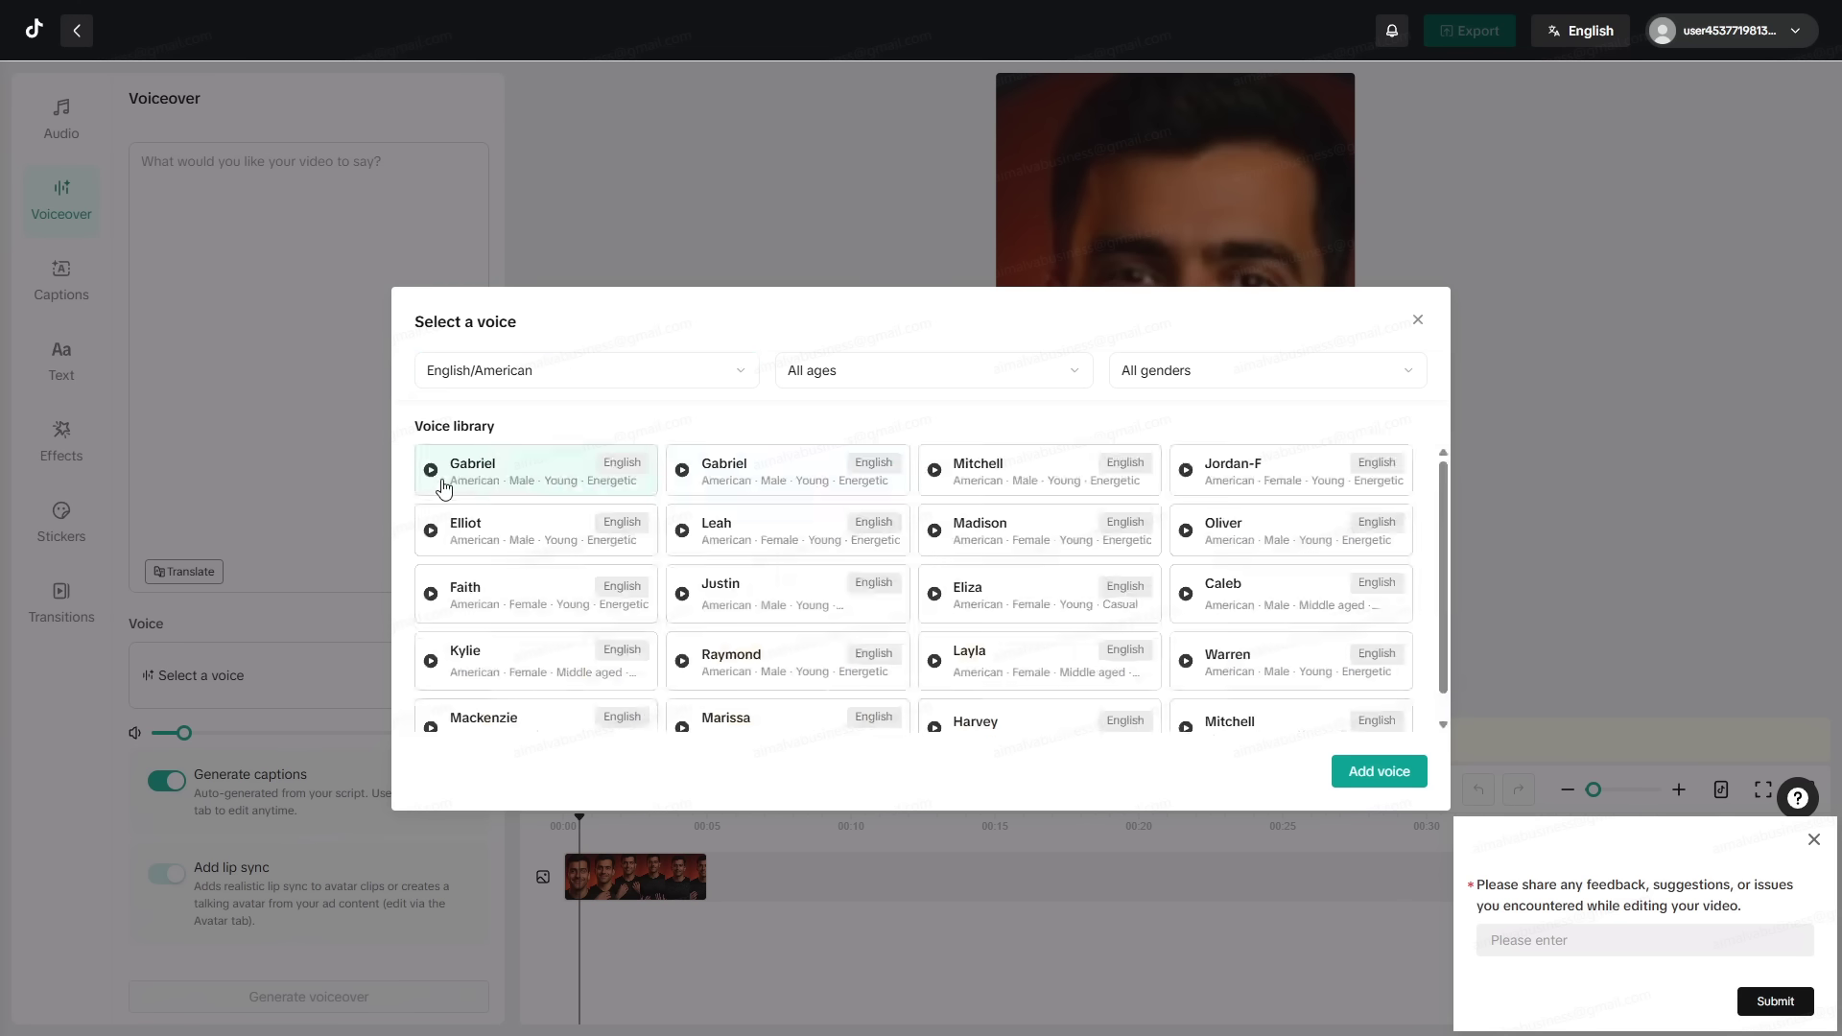
click(1378, 770)
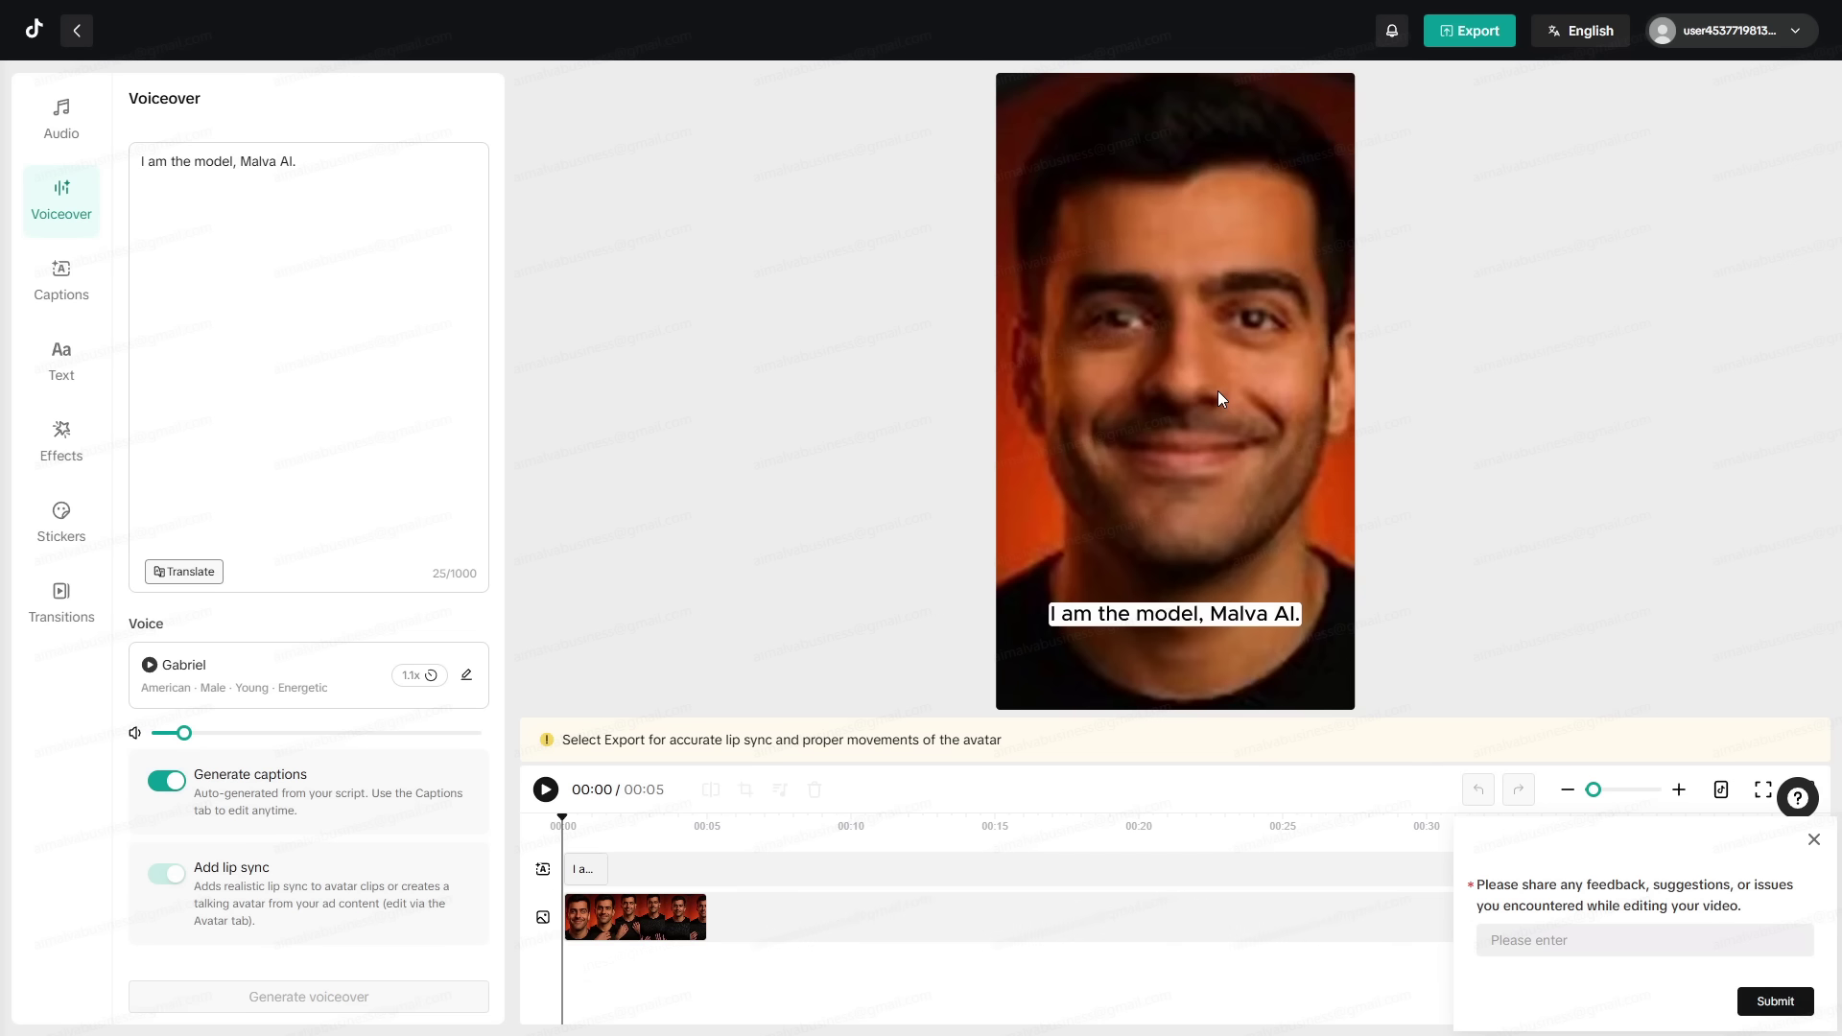
click(1215, 396)
click(546, 789)
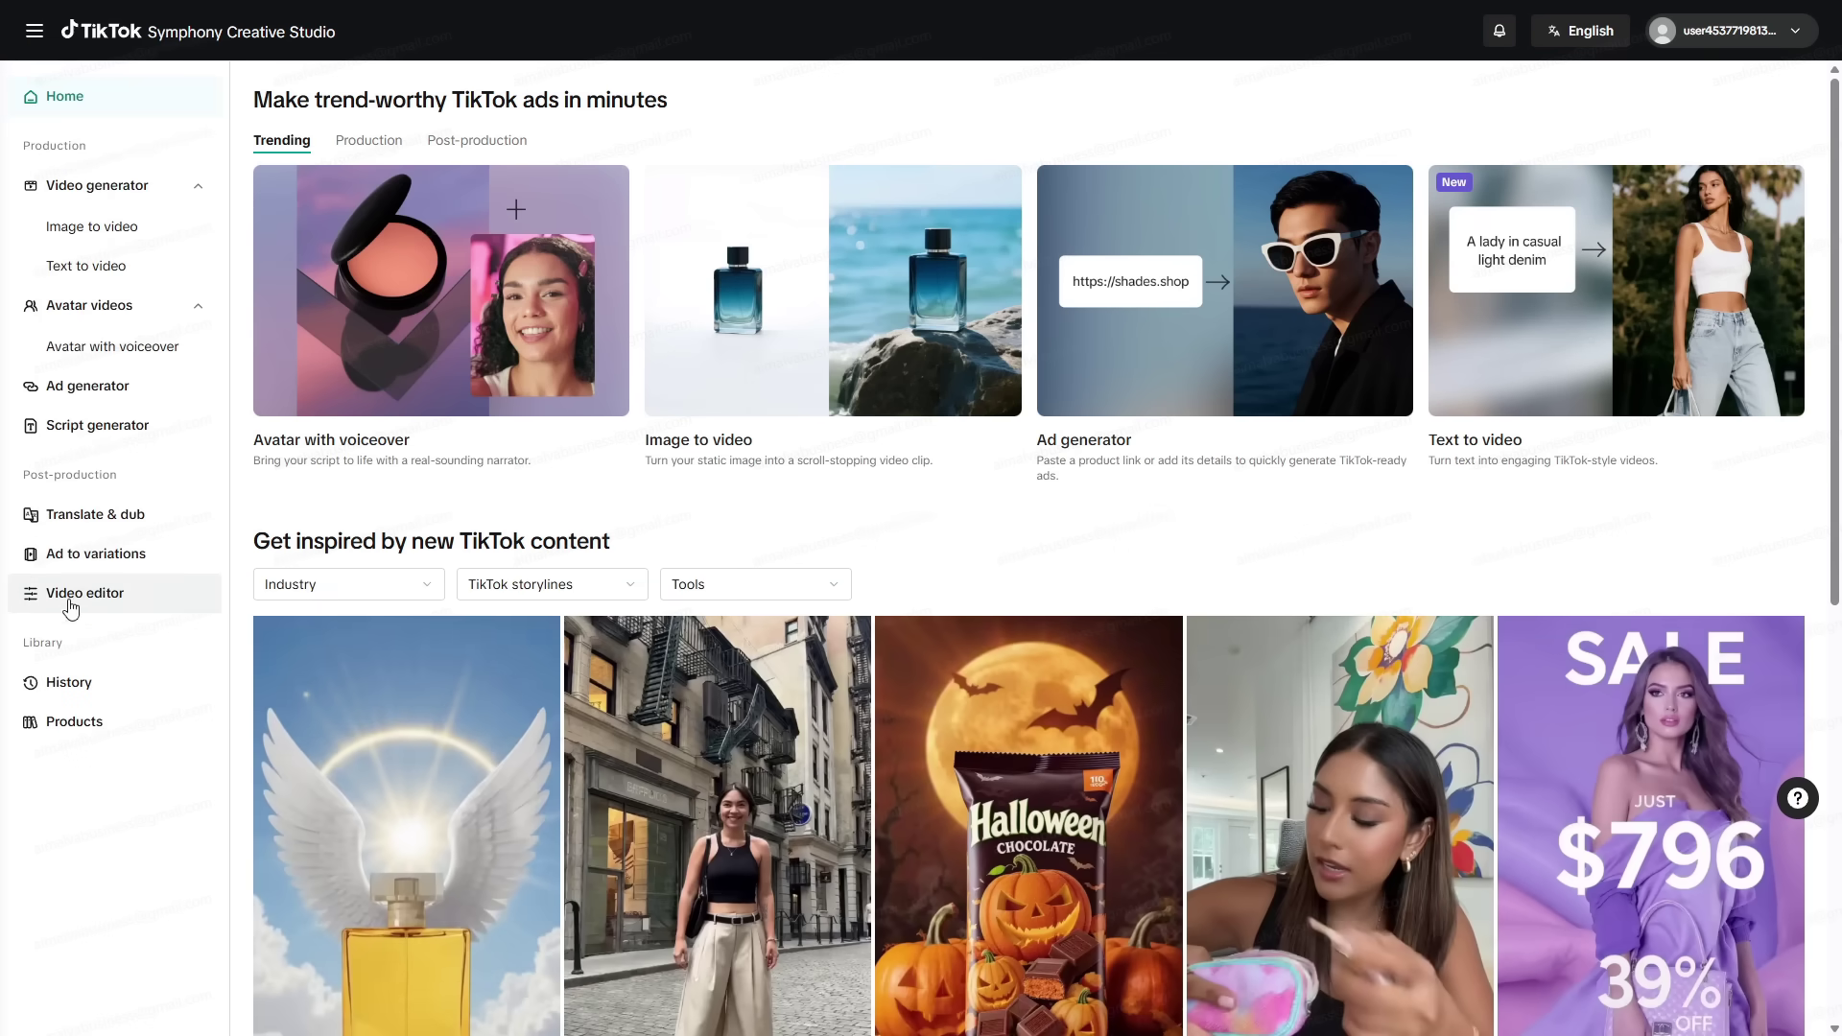
Open the man's clip in the Video editor and choose Upload a voice under Voiceover
click(111, 596)
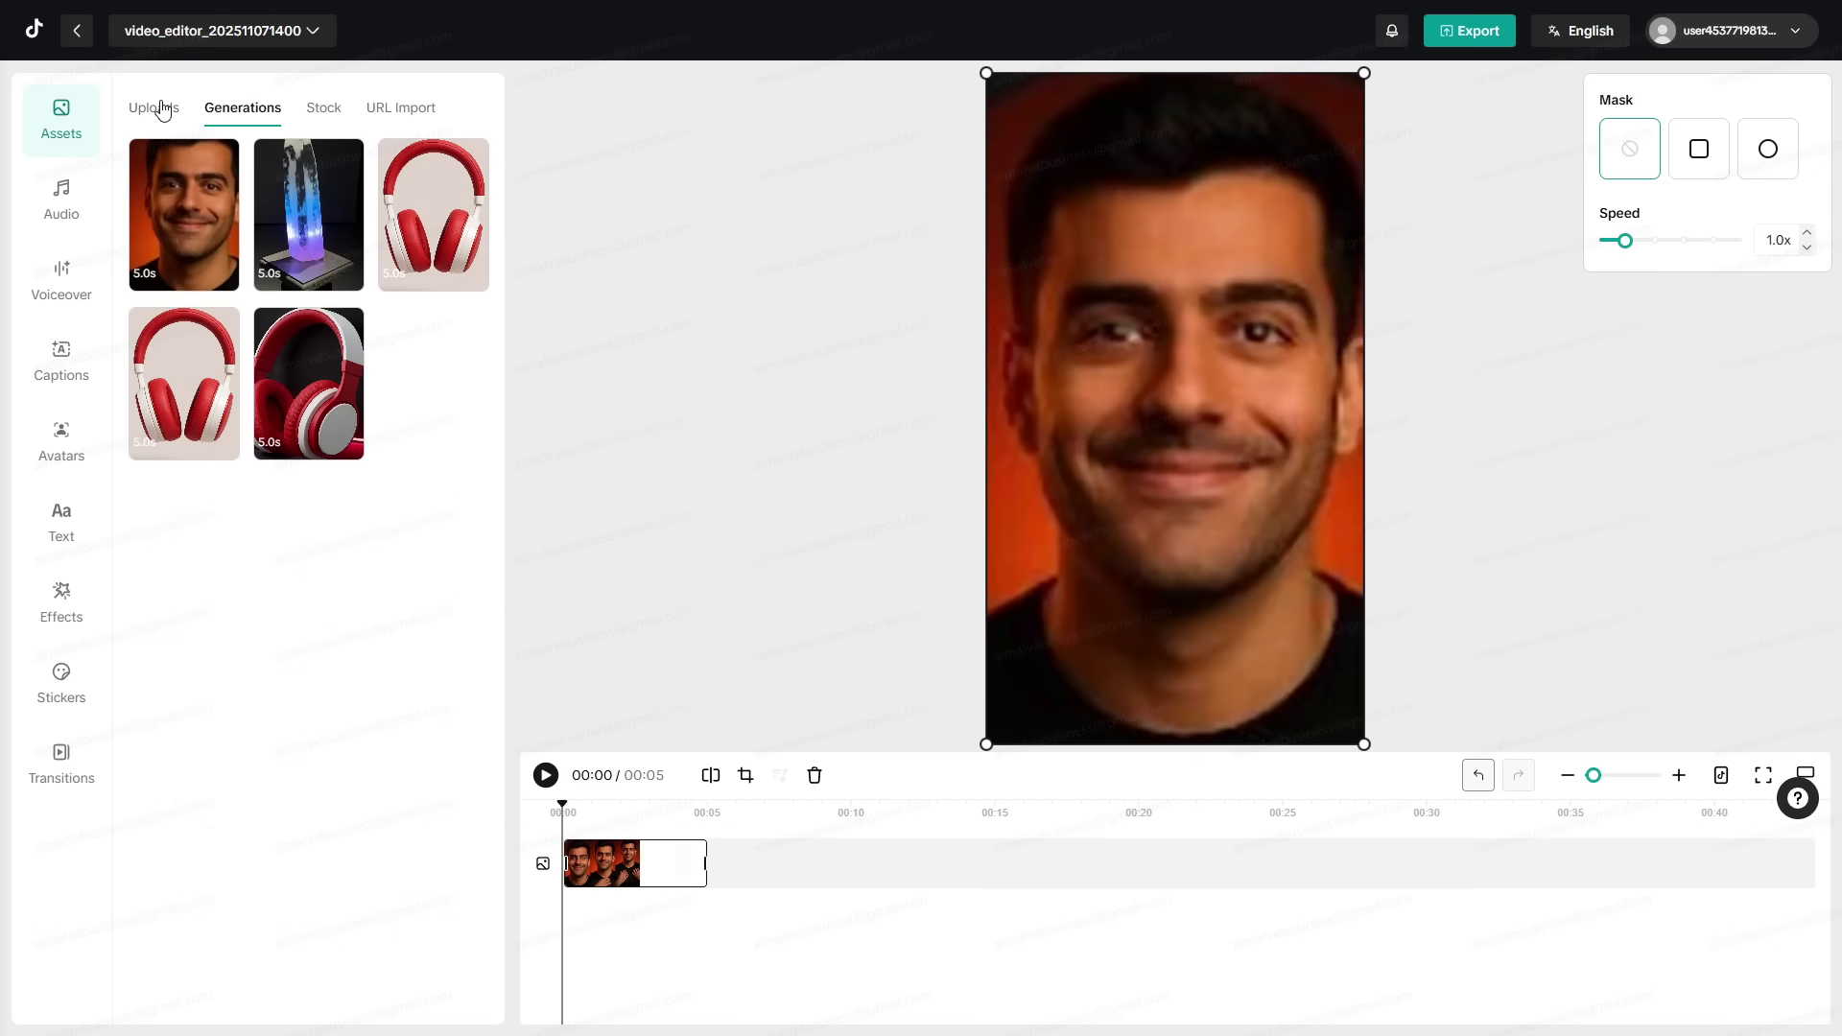
click(63, 278)
click(423, 159)
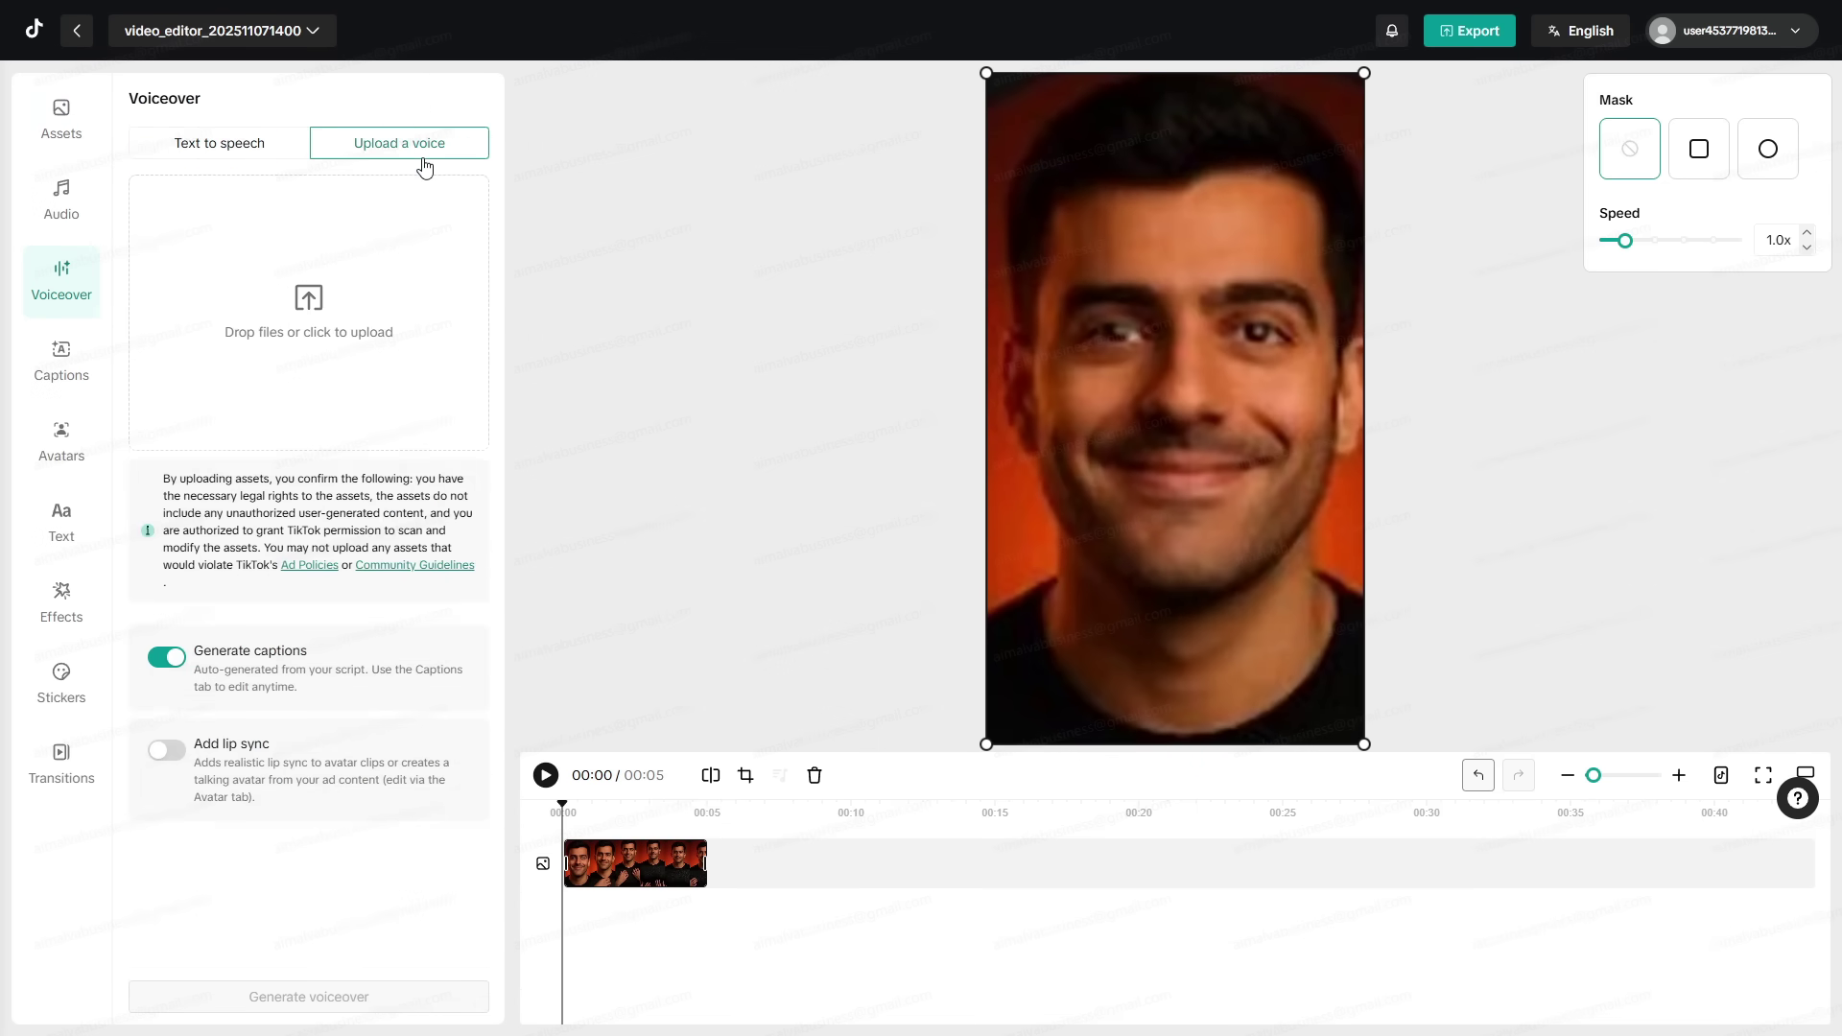
mouse_move(309, 293)
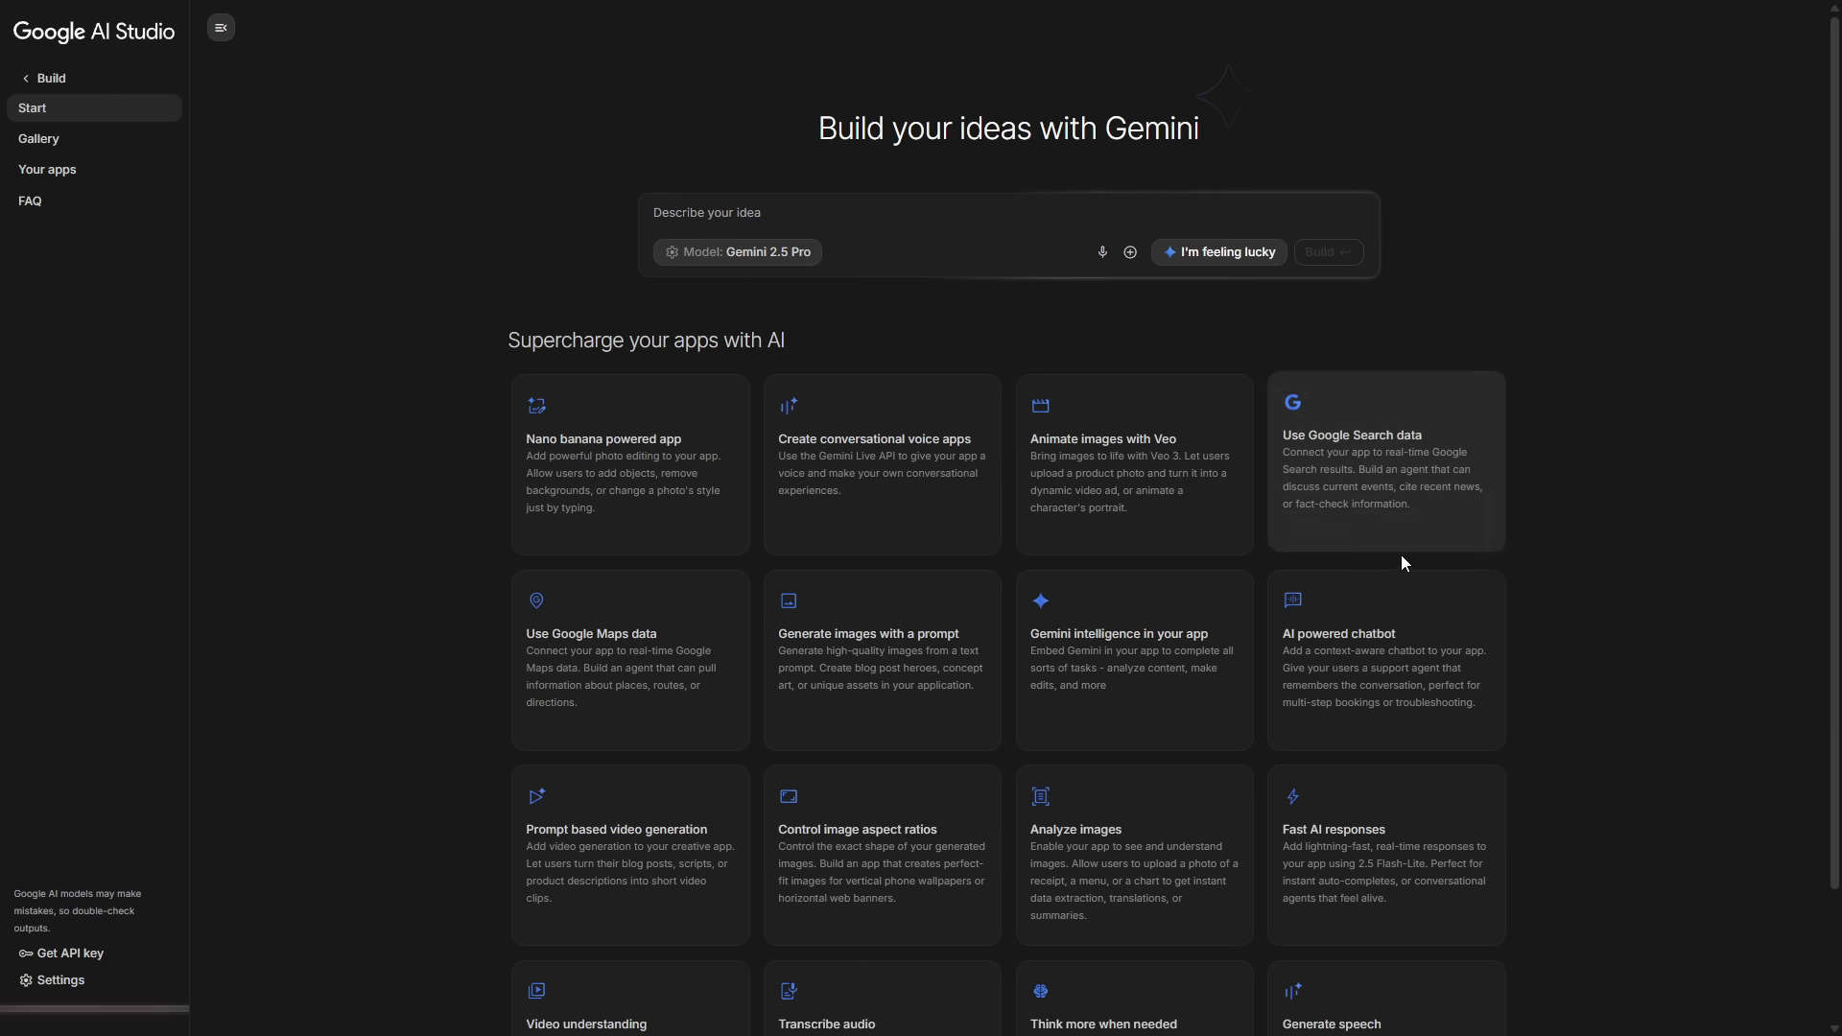
Paste the Image Spark app description into the Describe your idea box
scroll(1395, 576, down, 2)
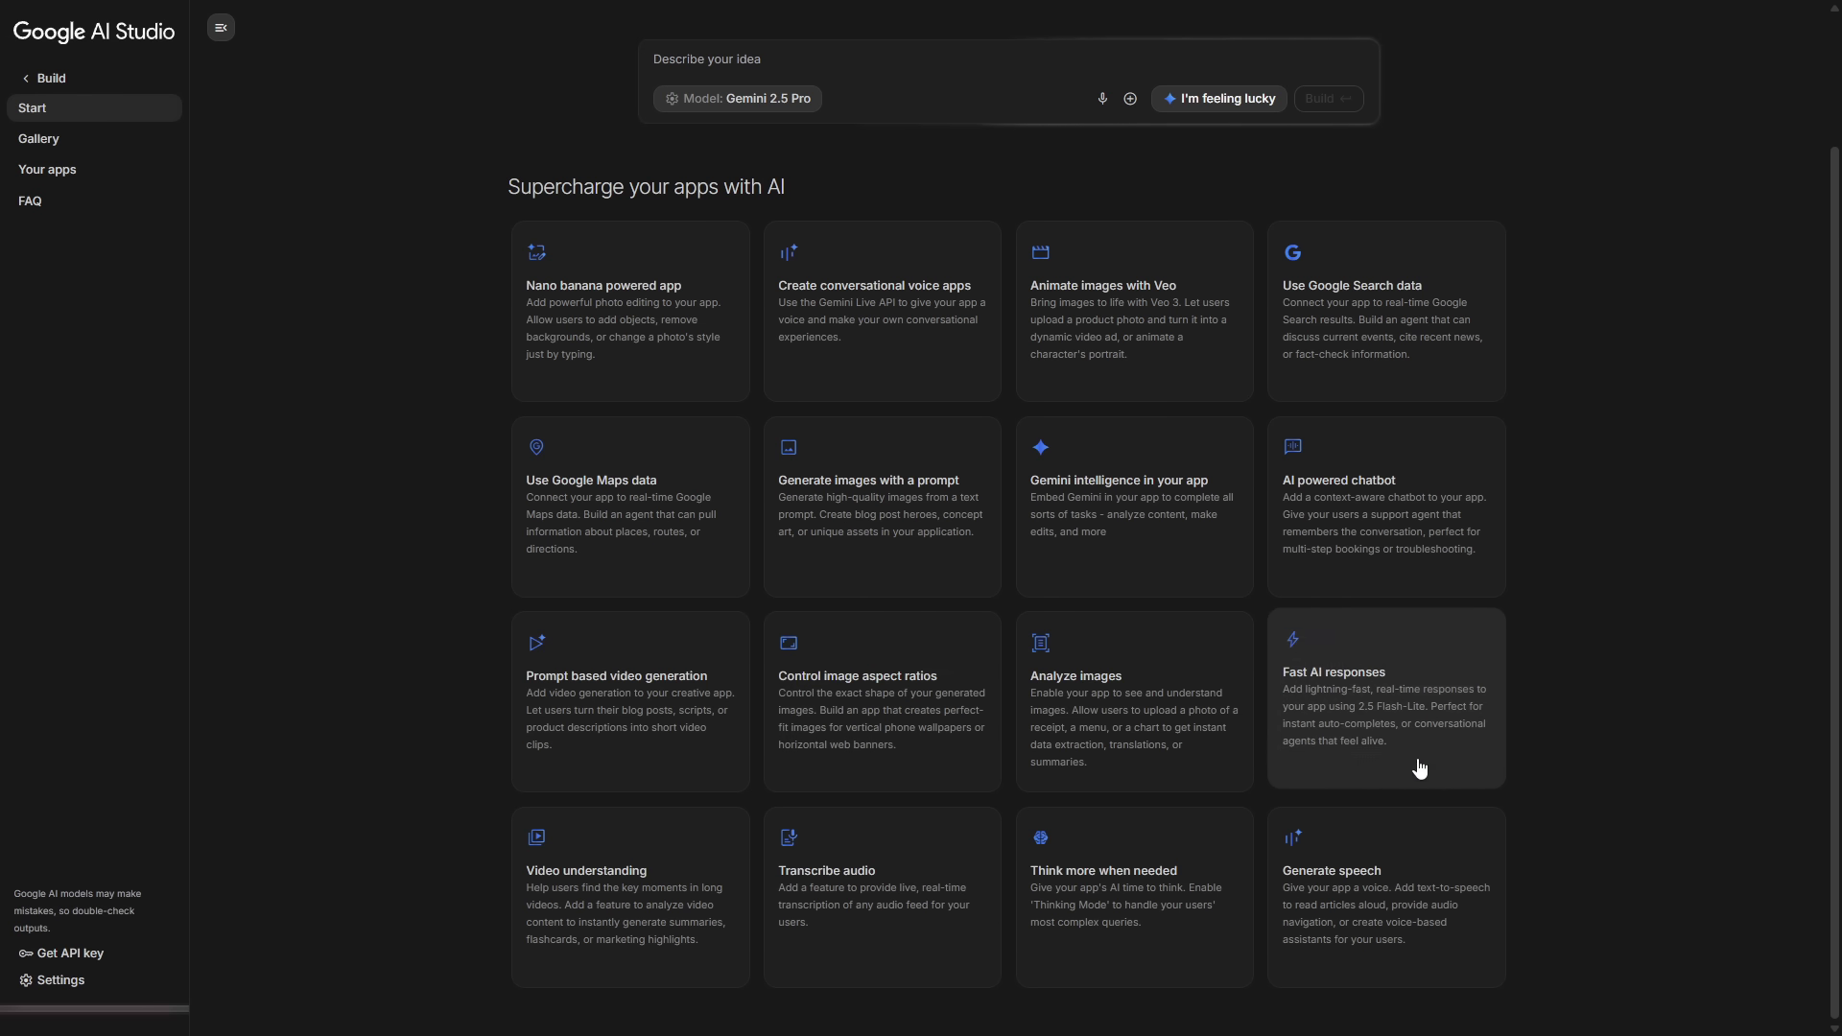
scroll(513, 652, up, 2)
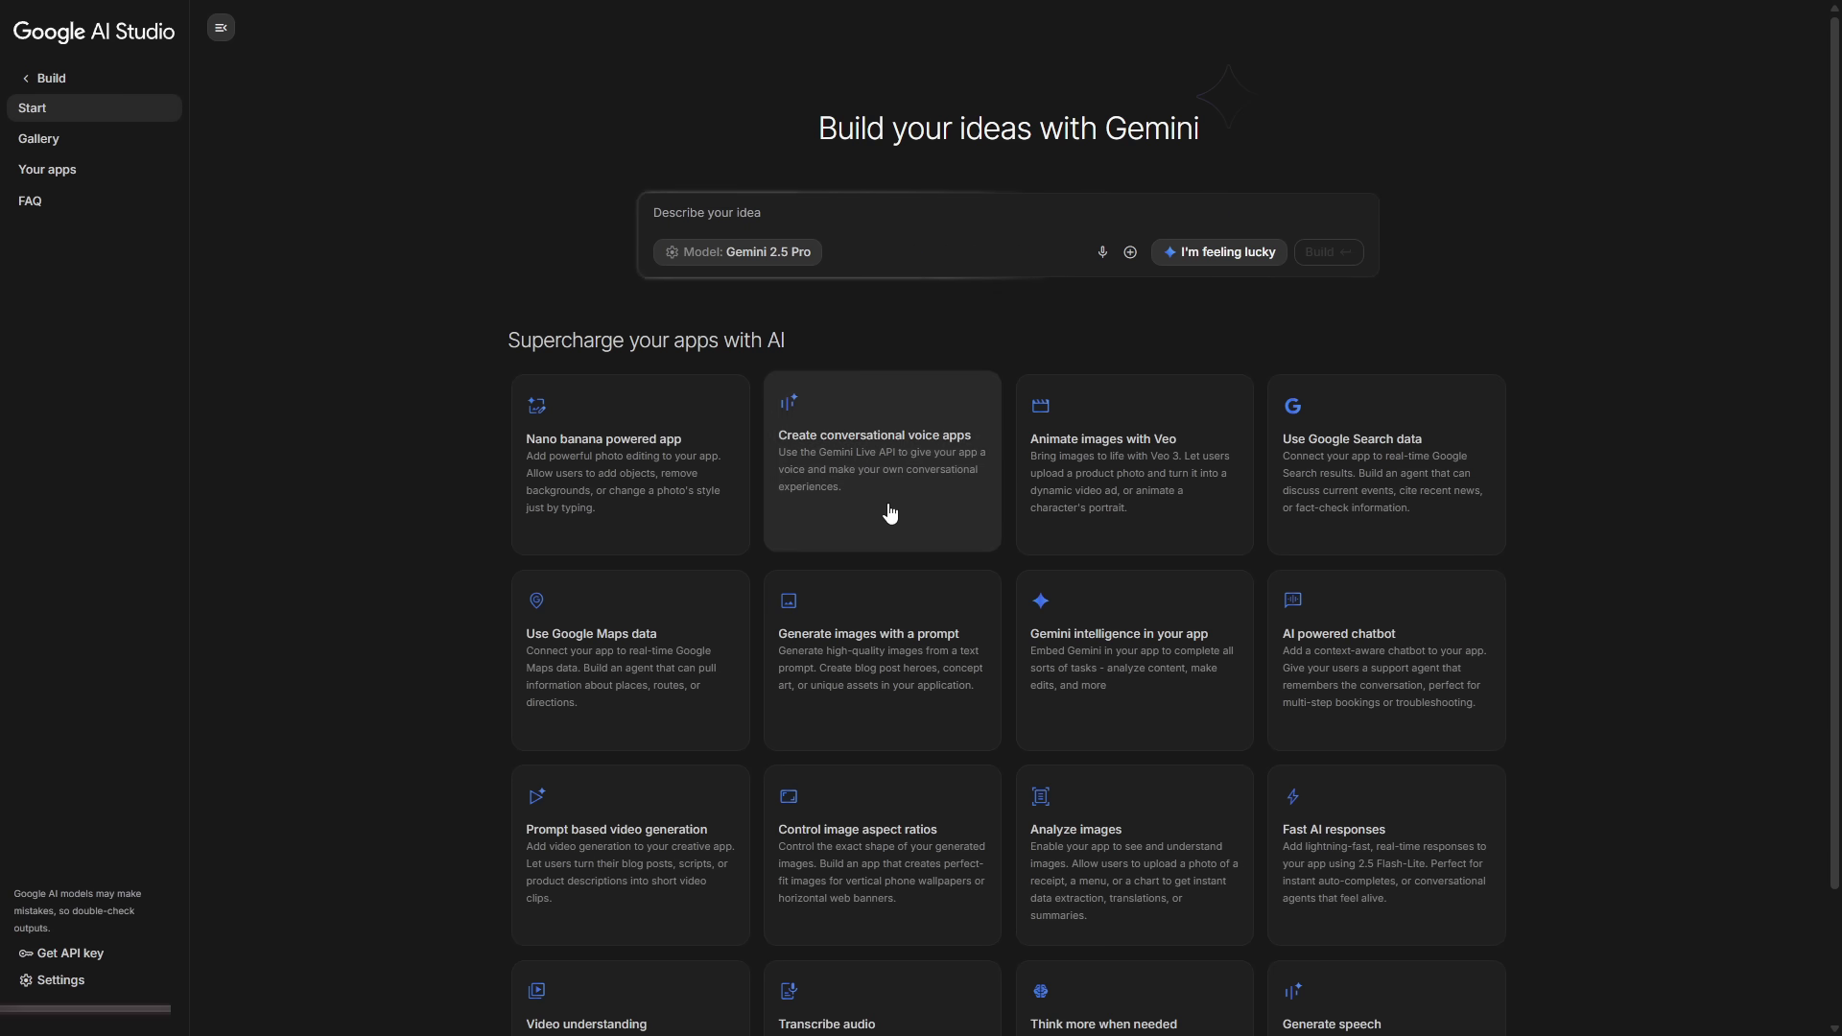
click(892, 232)
text(Create a minimal app called "Image Spark". It should let me enter a text prompt and generate ONE high-quality image using the "Generate images with a prompt" capability. Include: a text prompt box, a Generate button, a small History panel with thumbnails, and a Download button. Keep everything simple and fast. No extra features.)
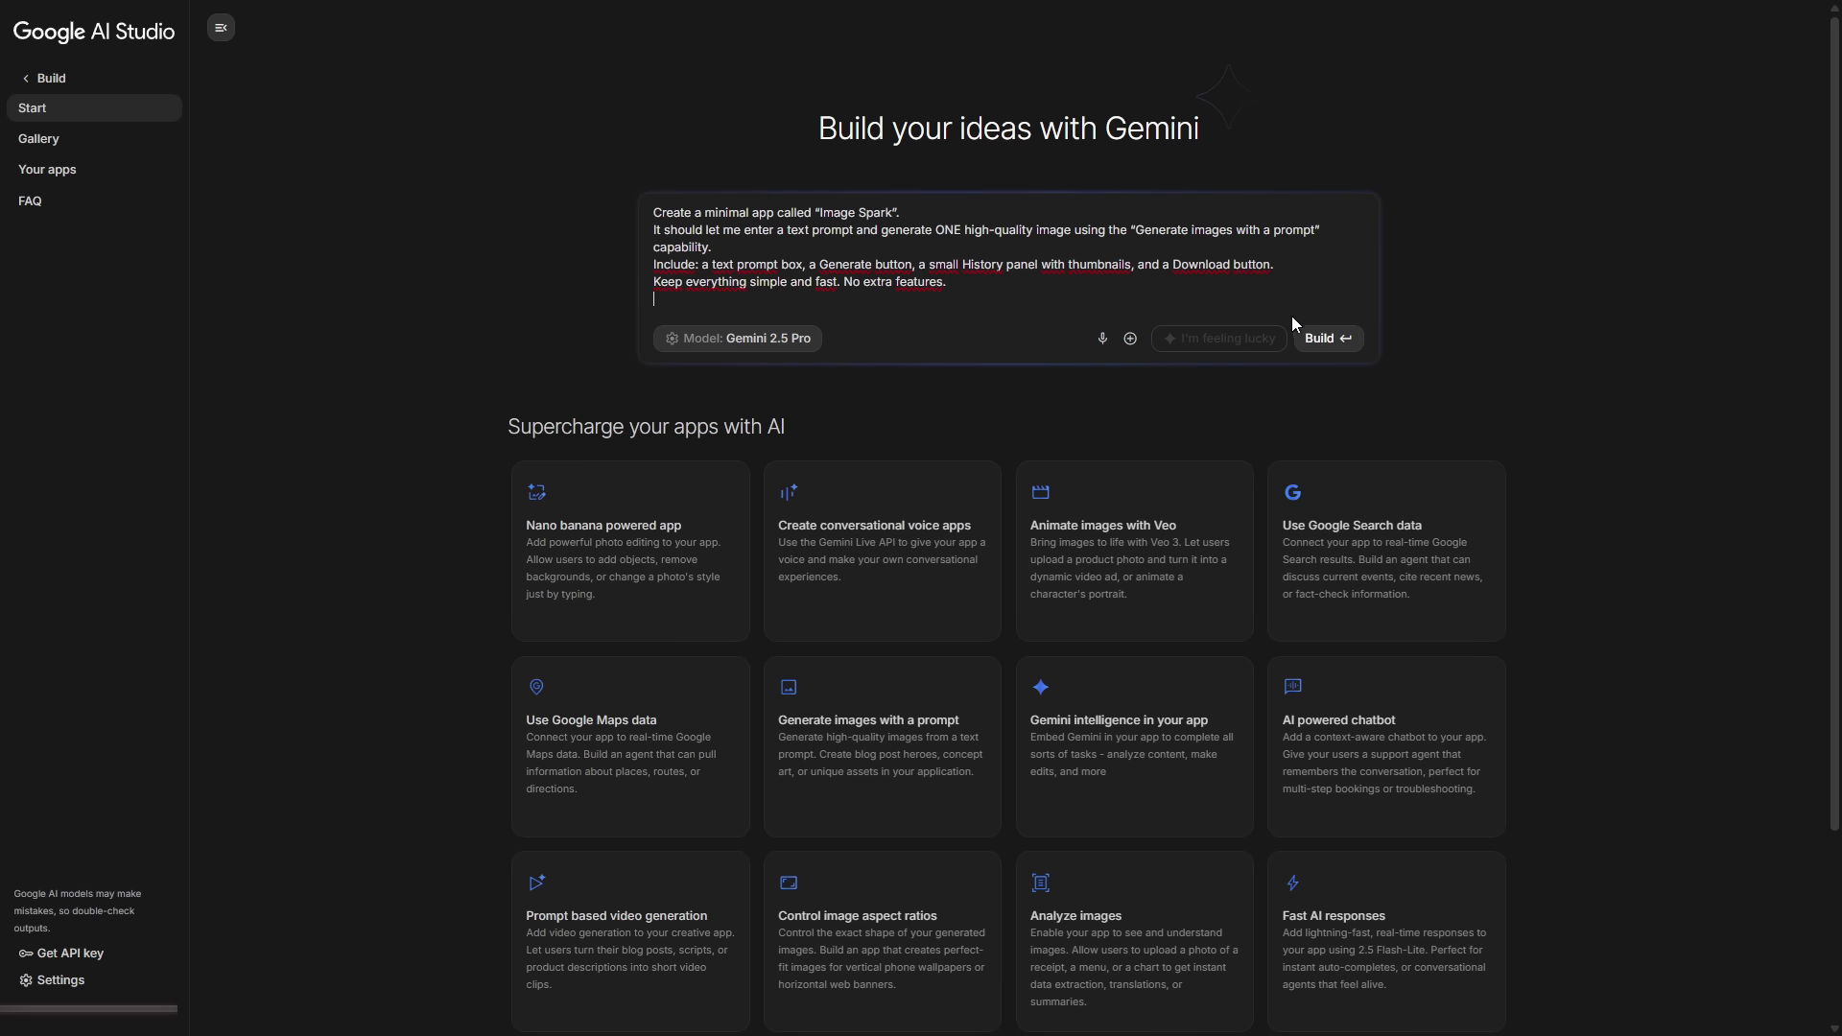
Attach the 'Generate images with a prompt' capability to the app request
scroll(467, 423, down, 2)
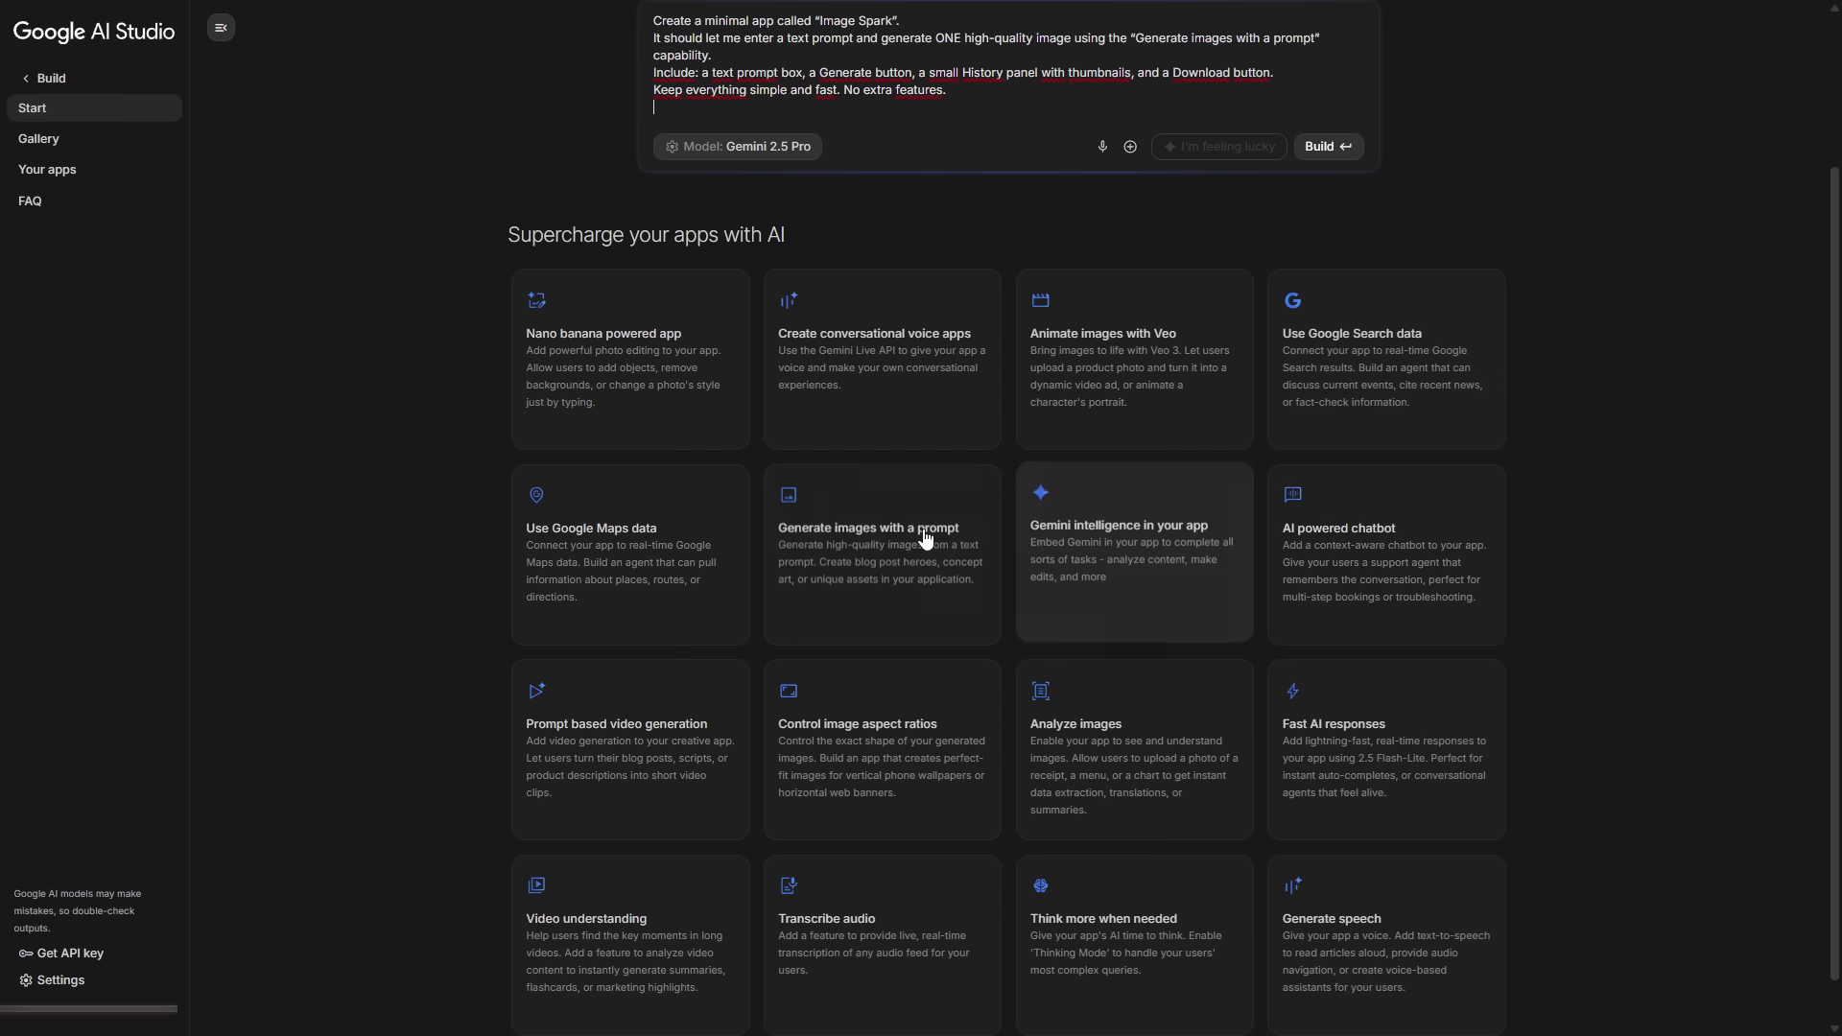
scroll(522, 530, down, 1)
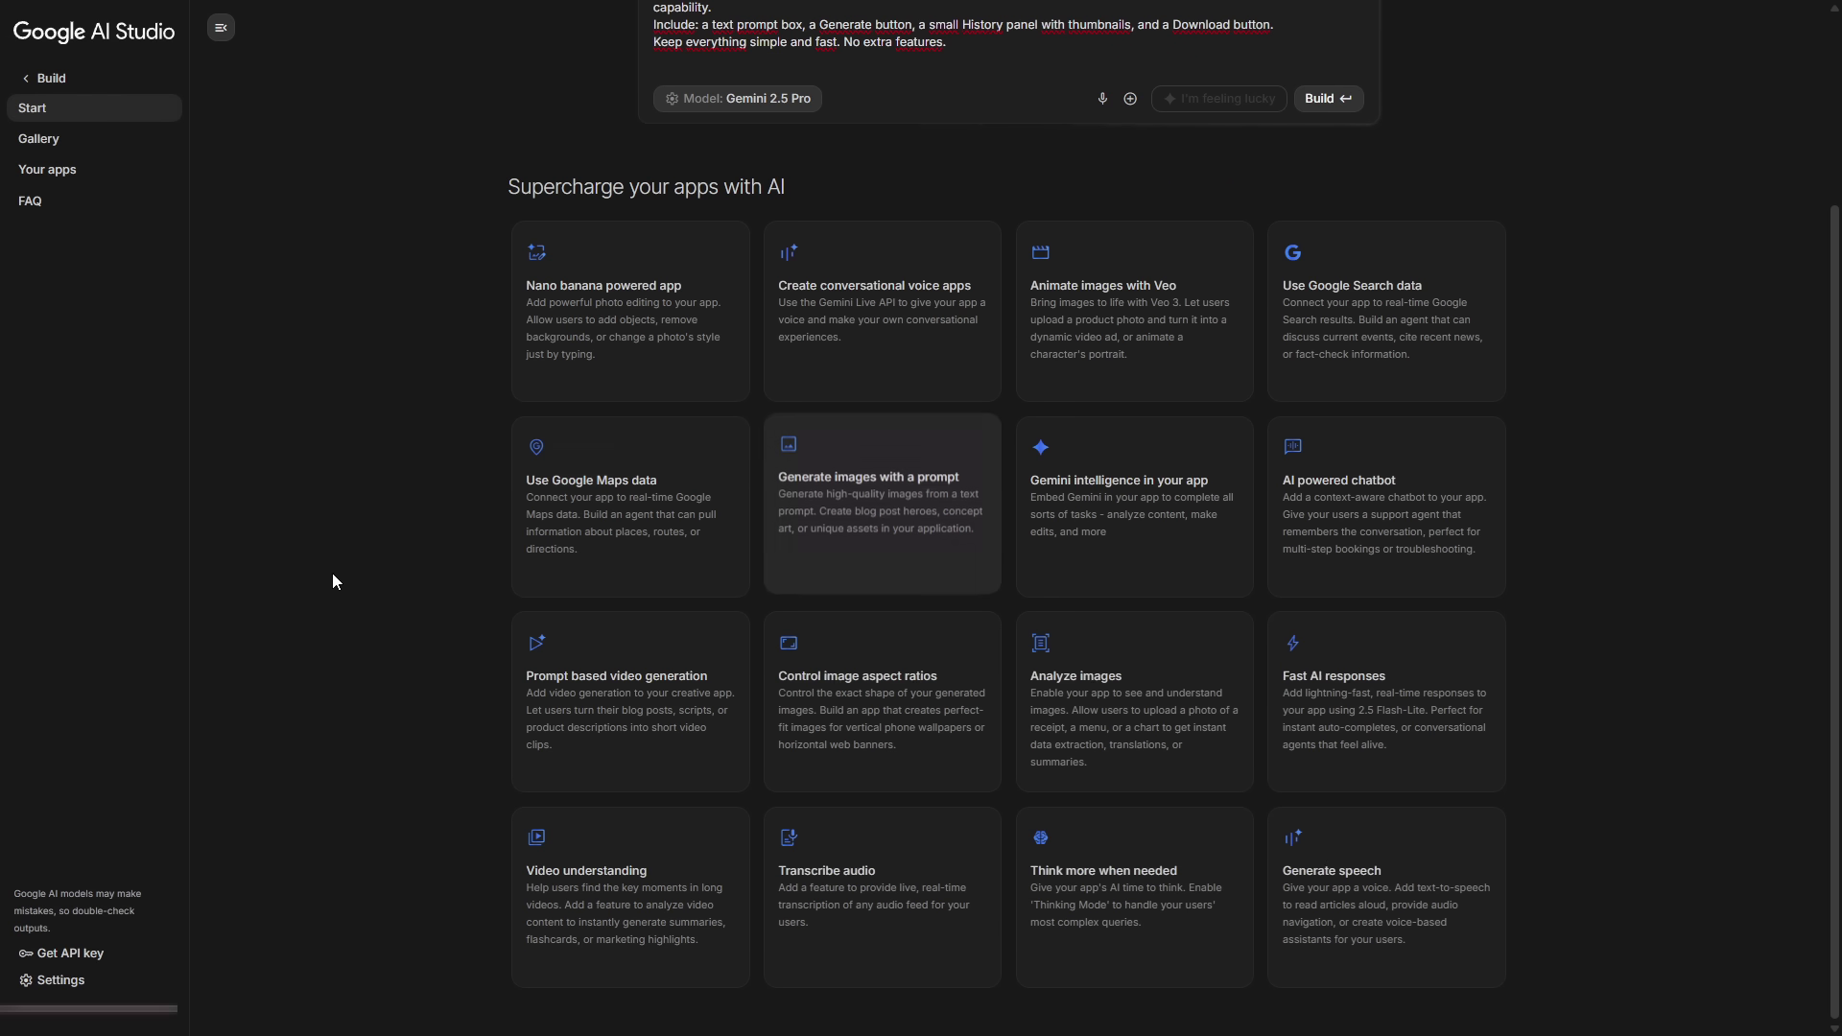
click(851, 472)
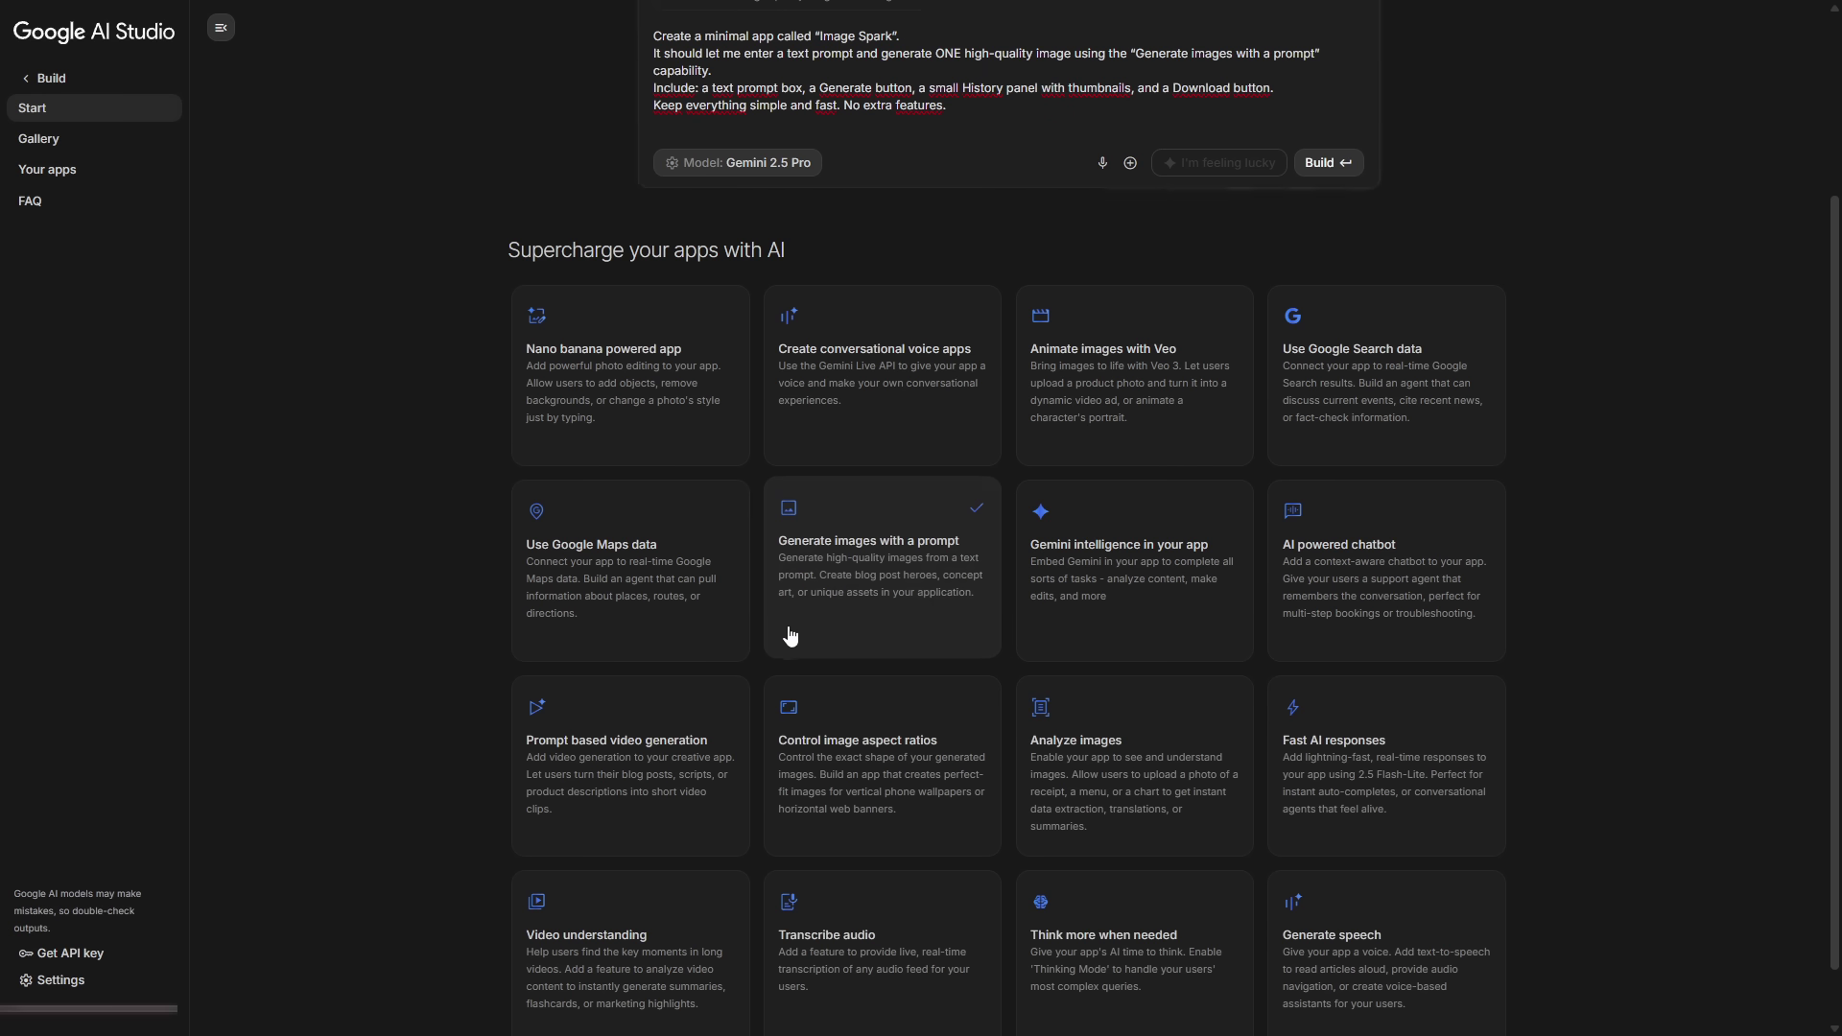
scroll(796, 633, up, 3)
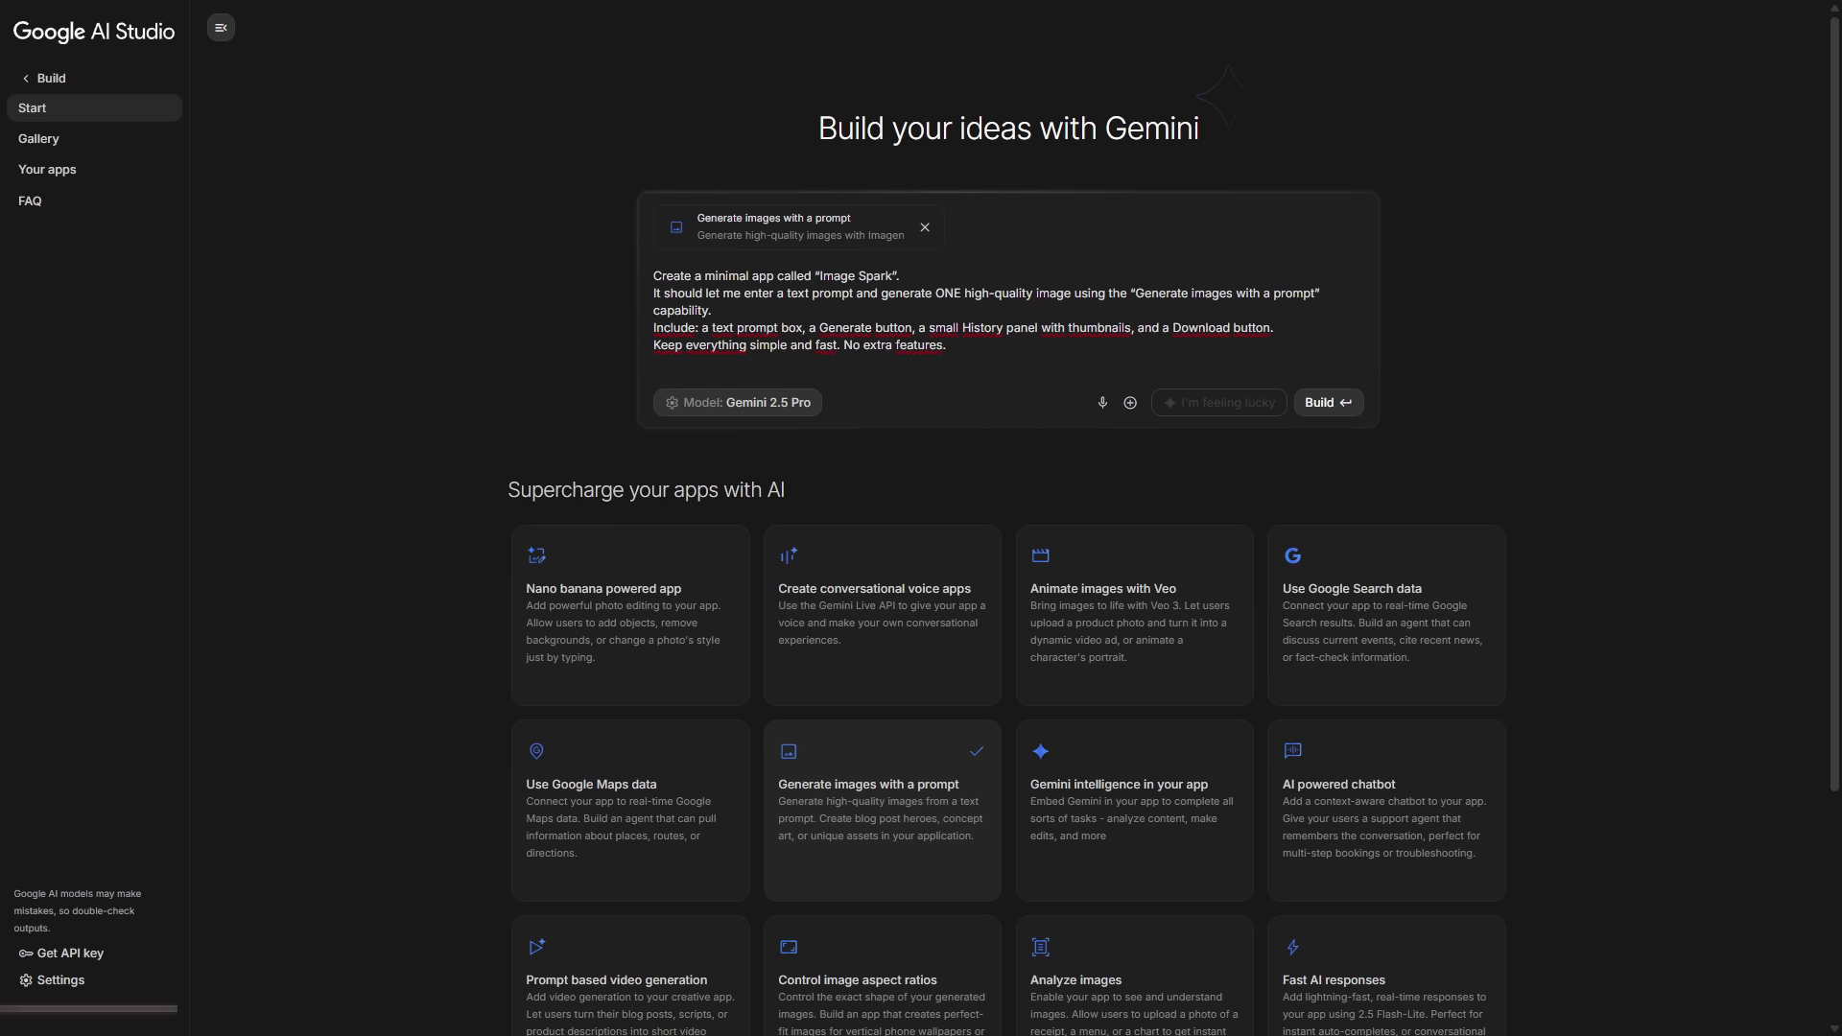
click(1375, 318)
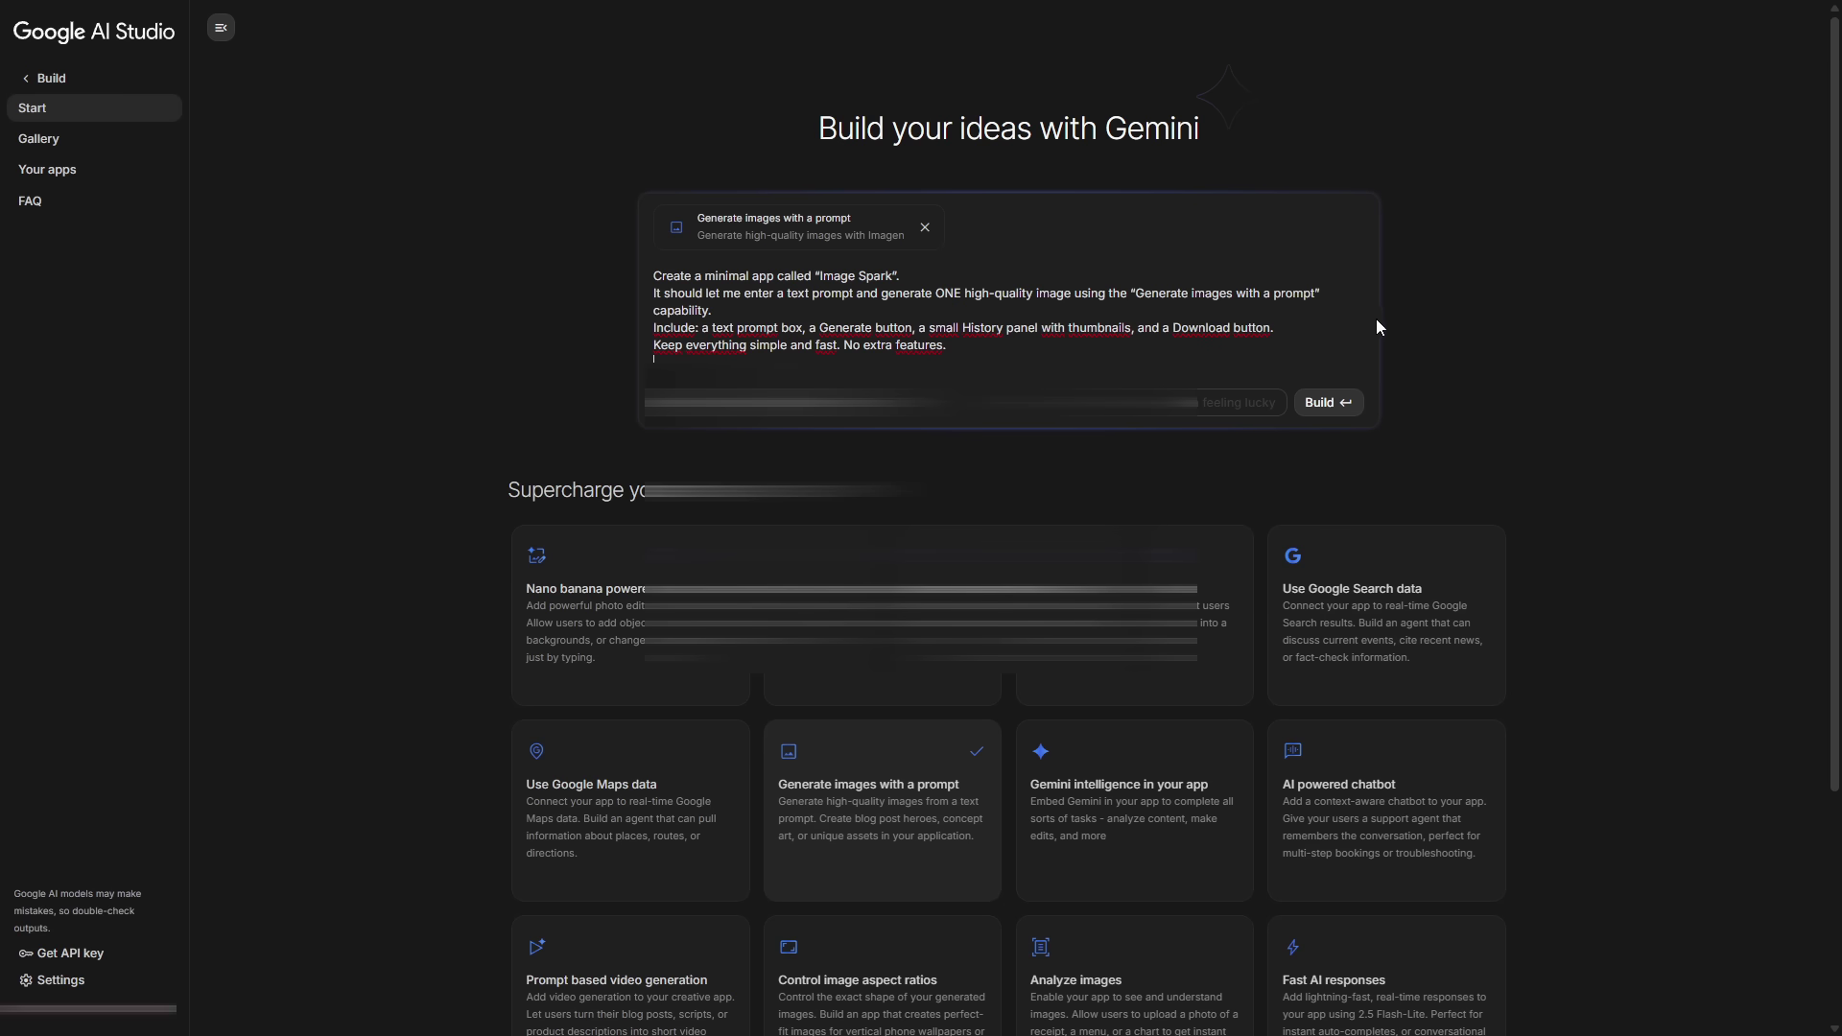
Build the Image Spark app, paging through the tip carousel while it generates
click(1328, 400)
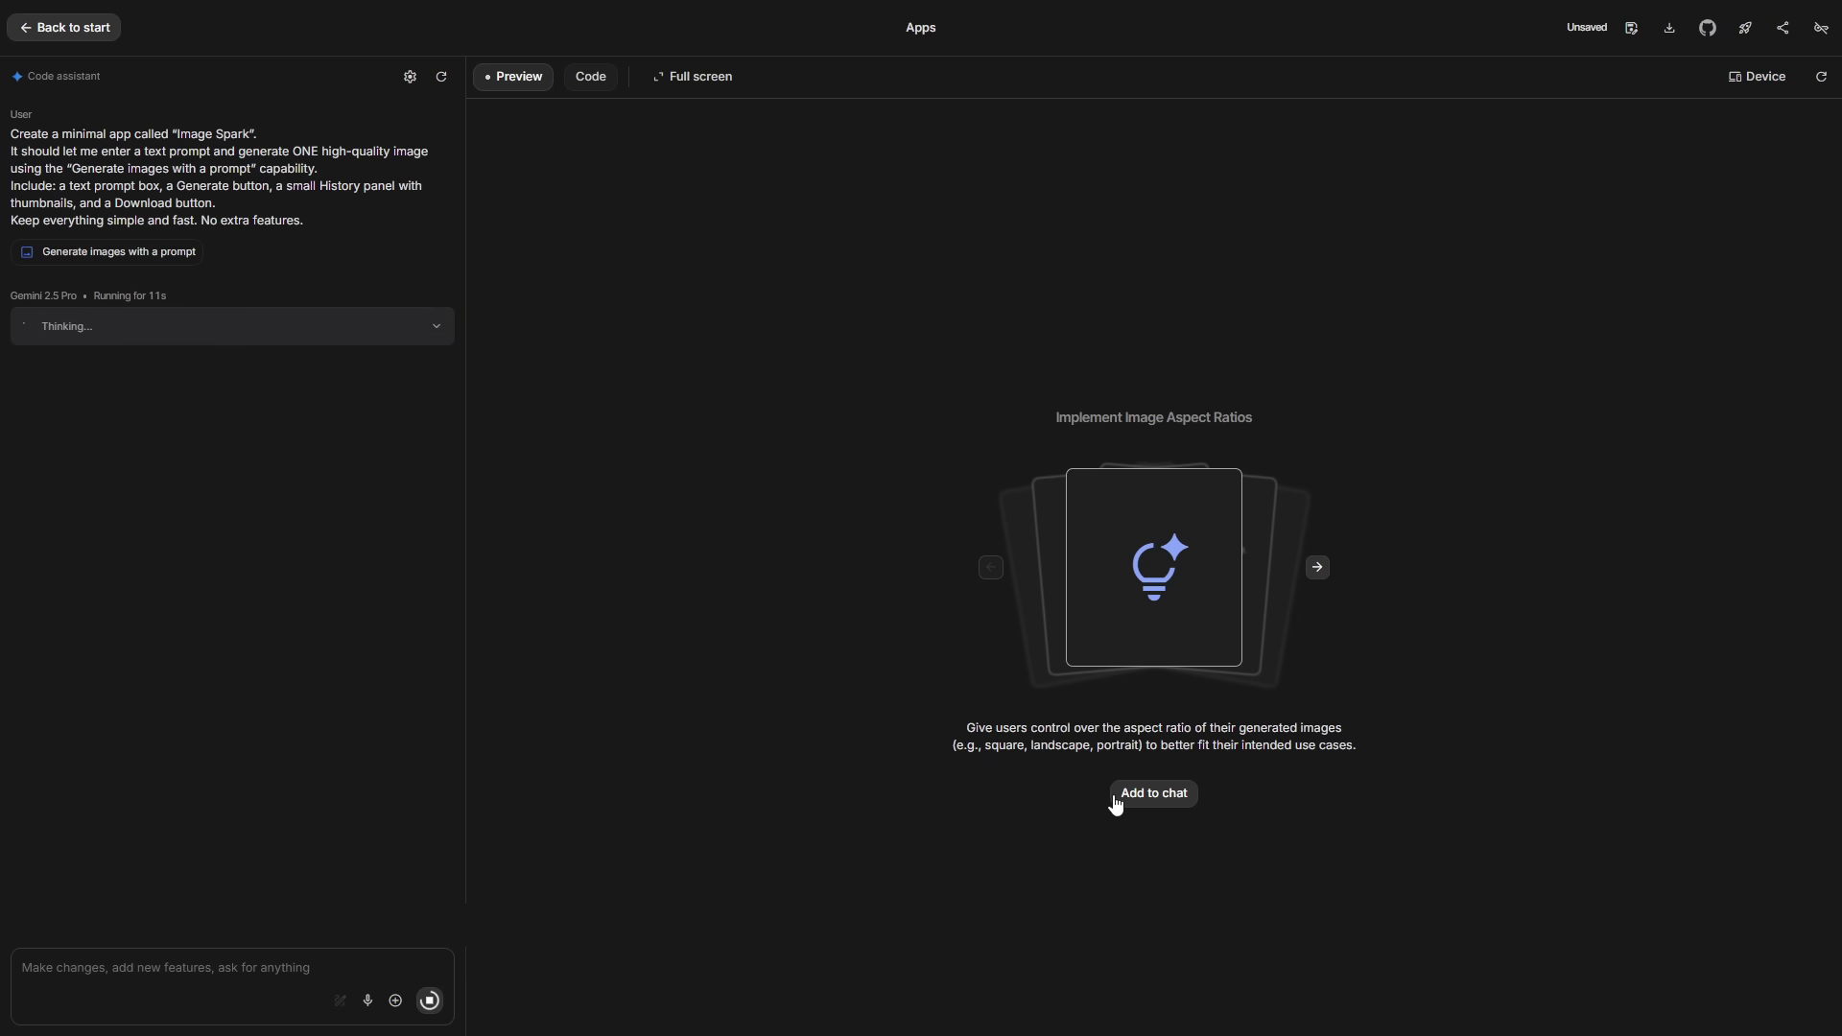
click(1318, 569)
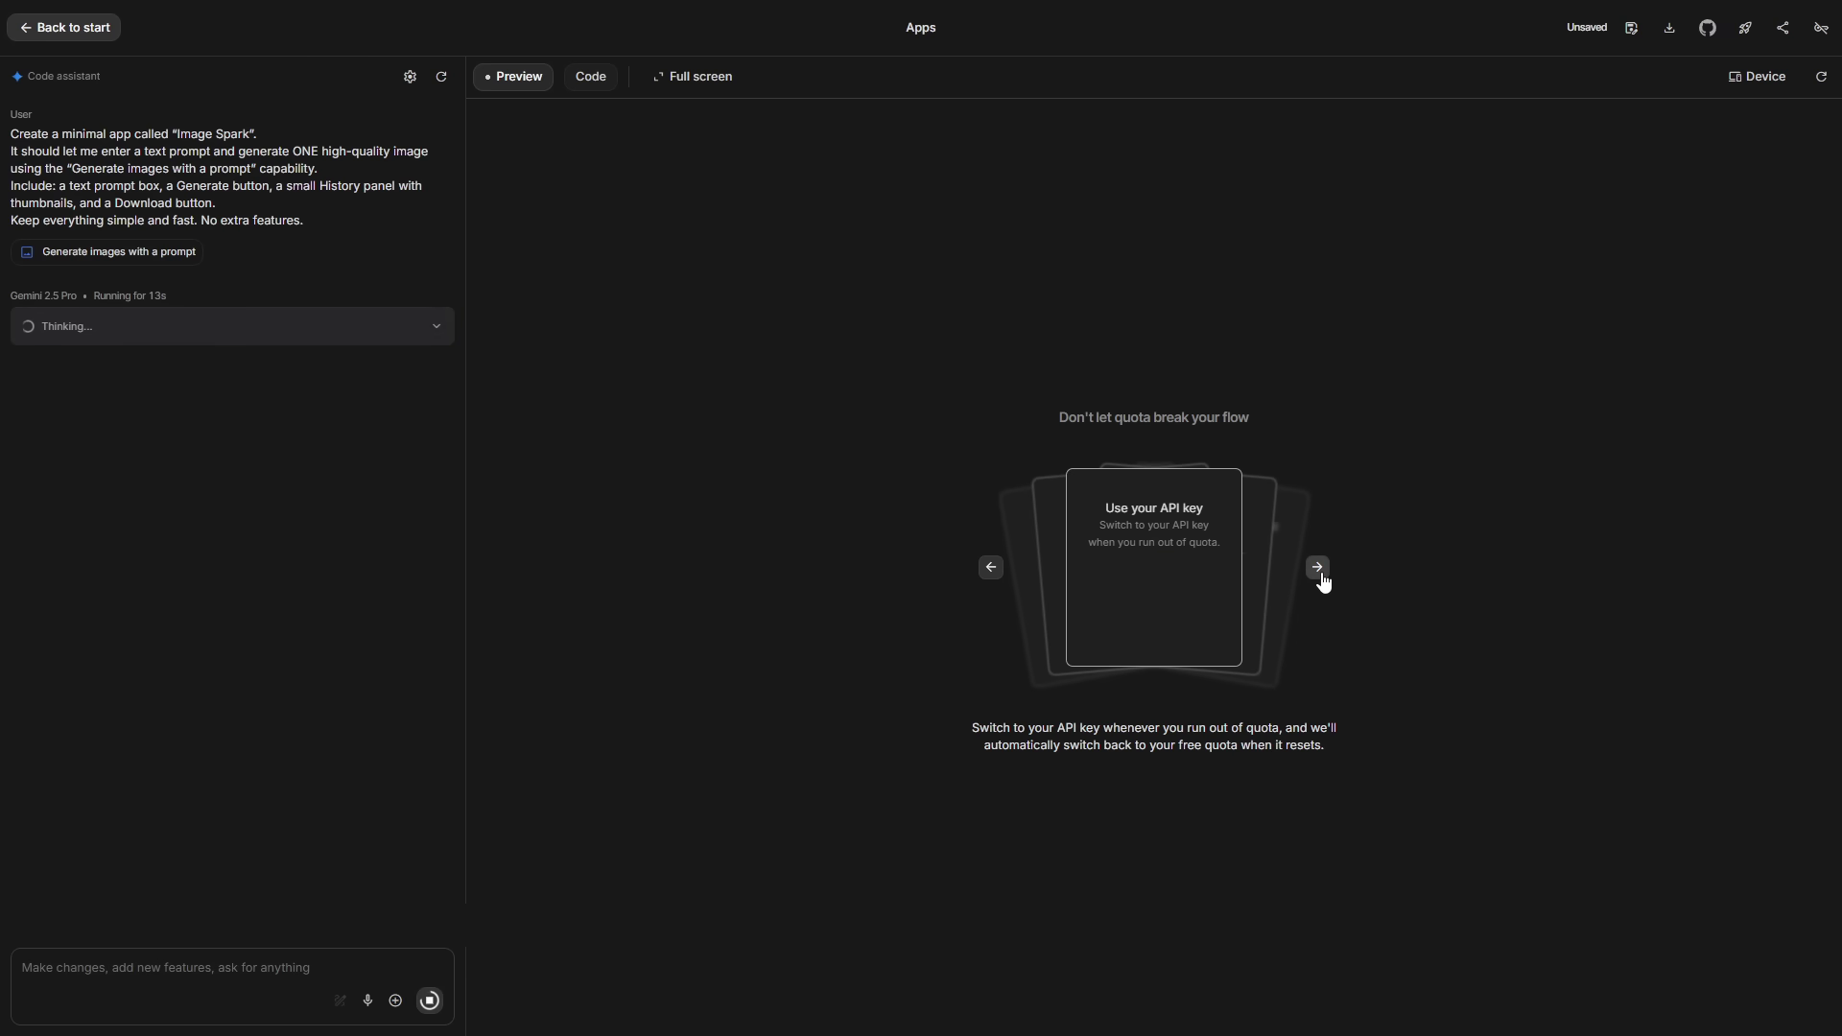
click(1317, 568)
click(1317, 569)
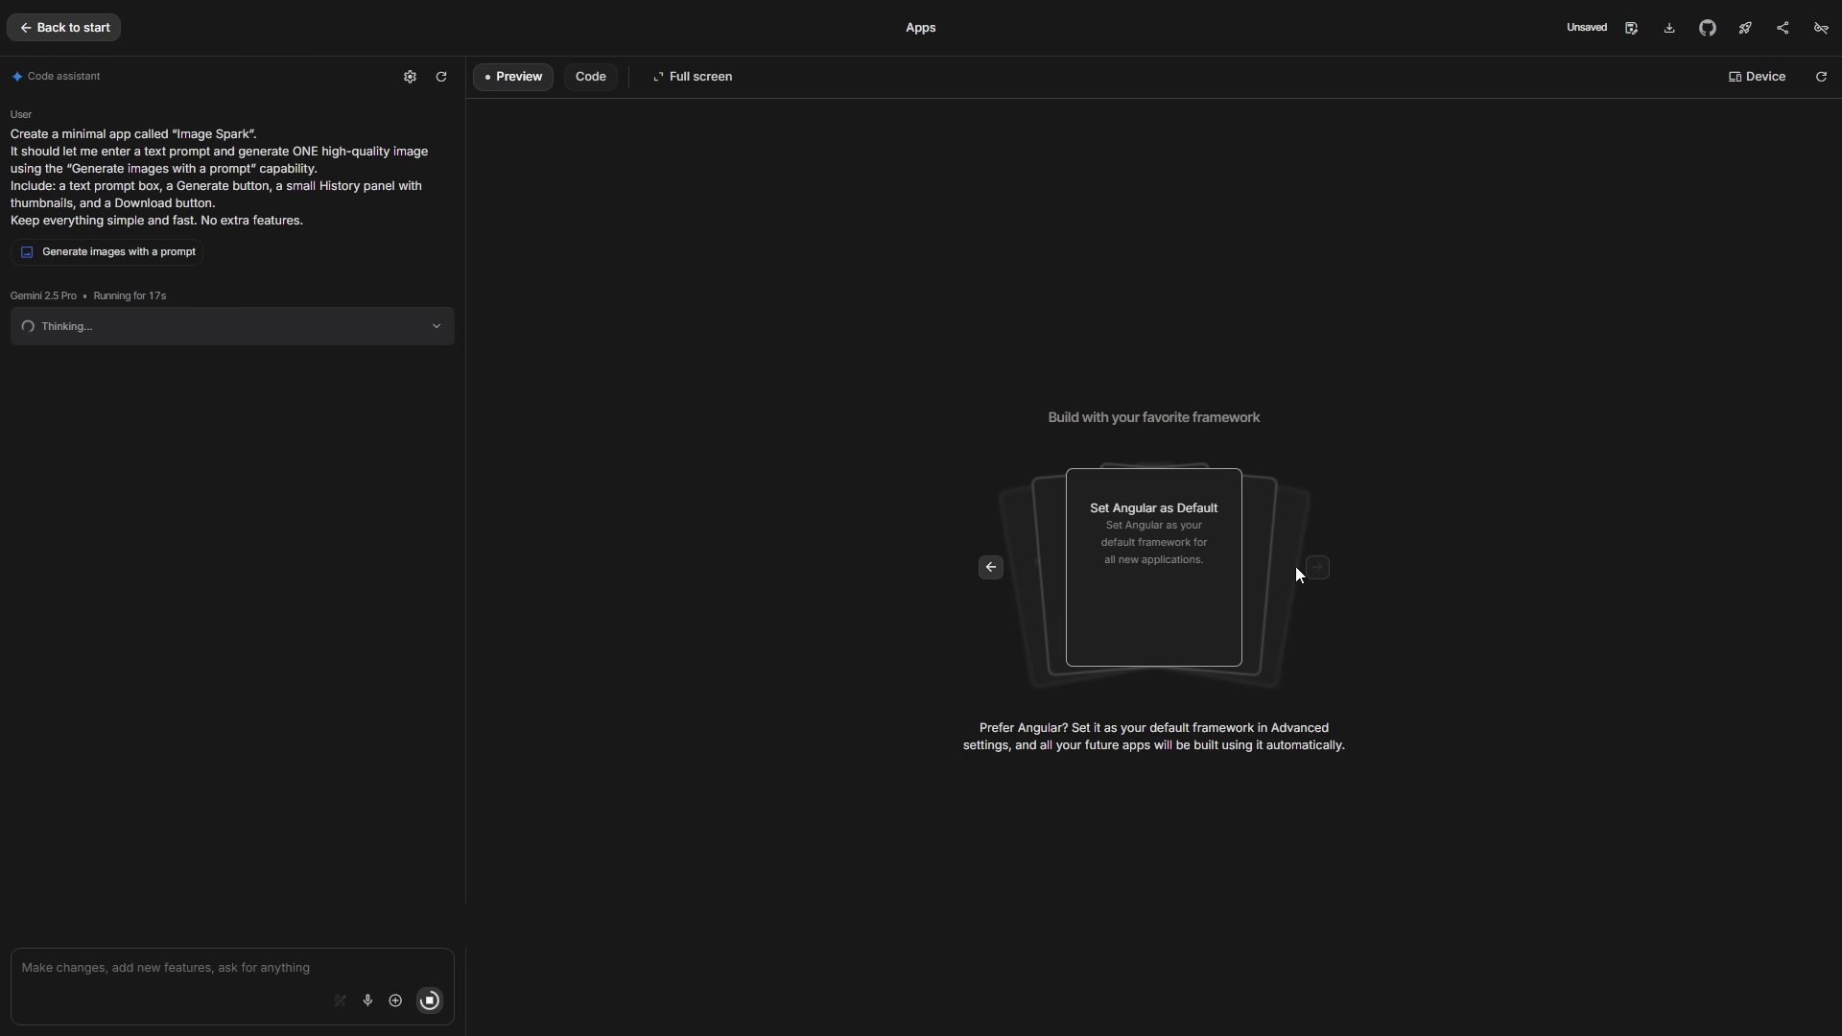
click(990, 568)
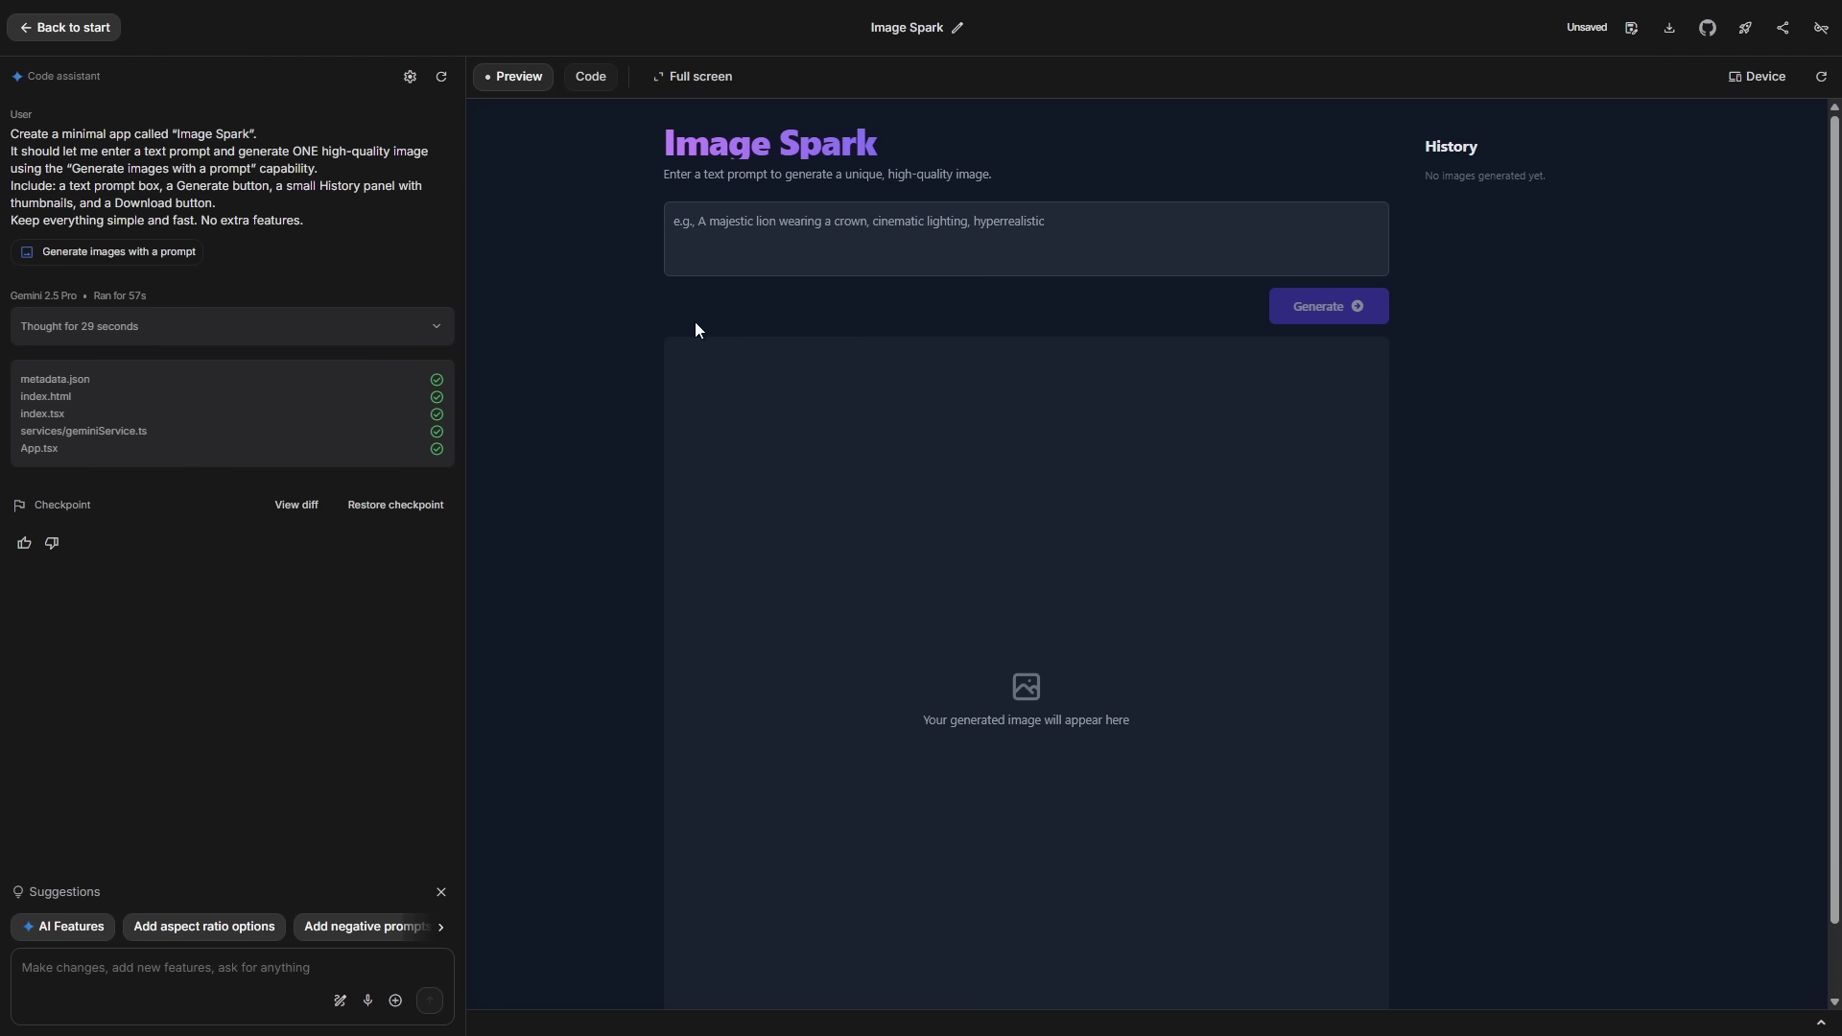
Generate an image from the translucent ice cube with swirling blue ink prompt
scroll(1057, 493, down, 1)
scroll(789, 493, up, 1)
click(969, 254)
text(Ultra-detailed studio photo of a translucent ice cube with swirling blue ink trapped inside, sitting on a glossy black surface with soft reflections. Cinematic lighting, shallow depth of field, extremely realistic.)
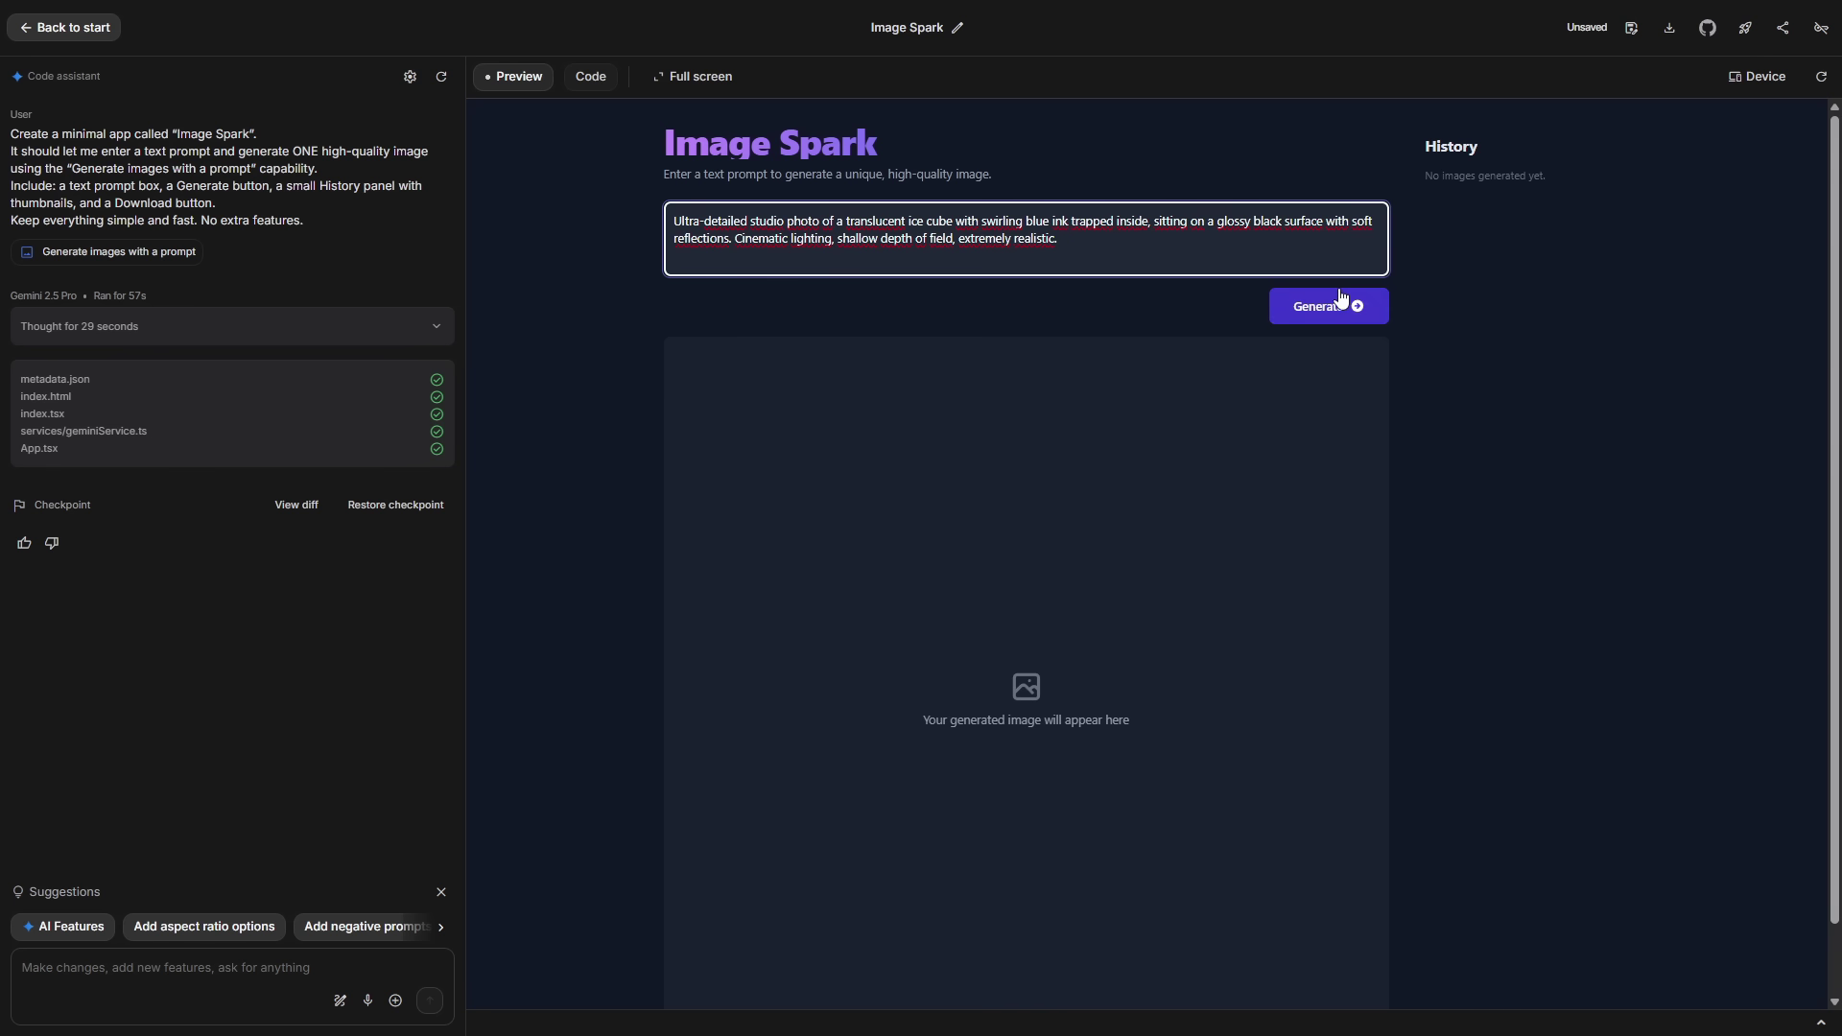
click(1320, 323)
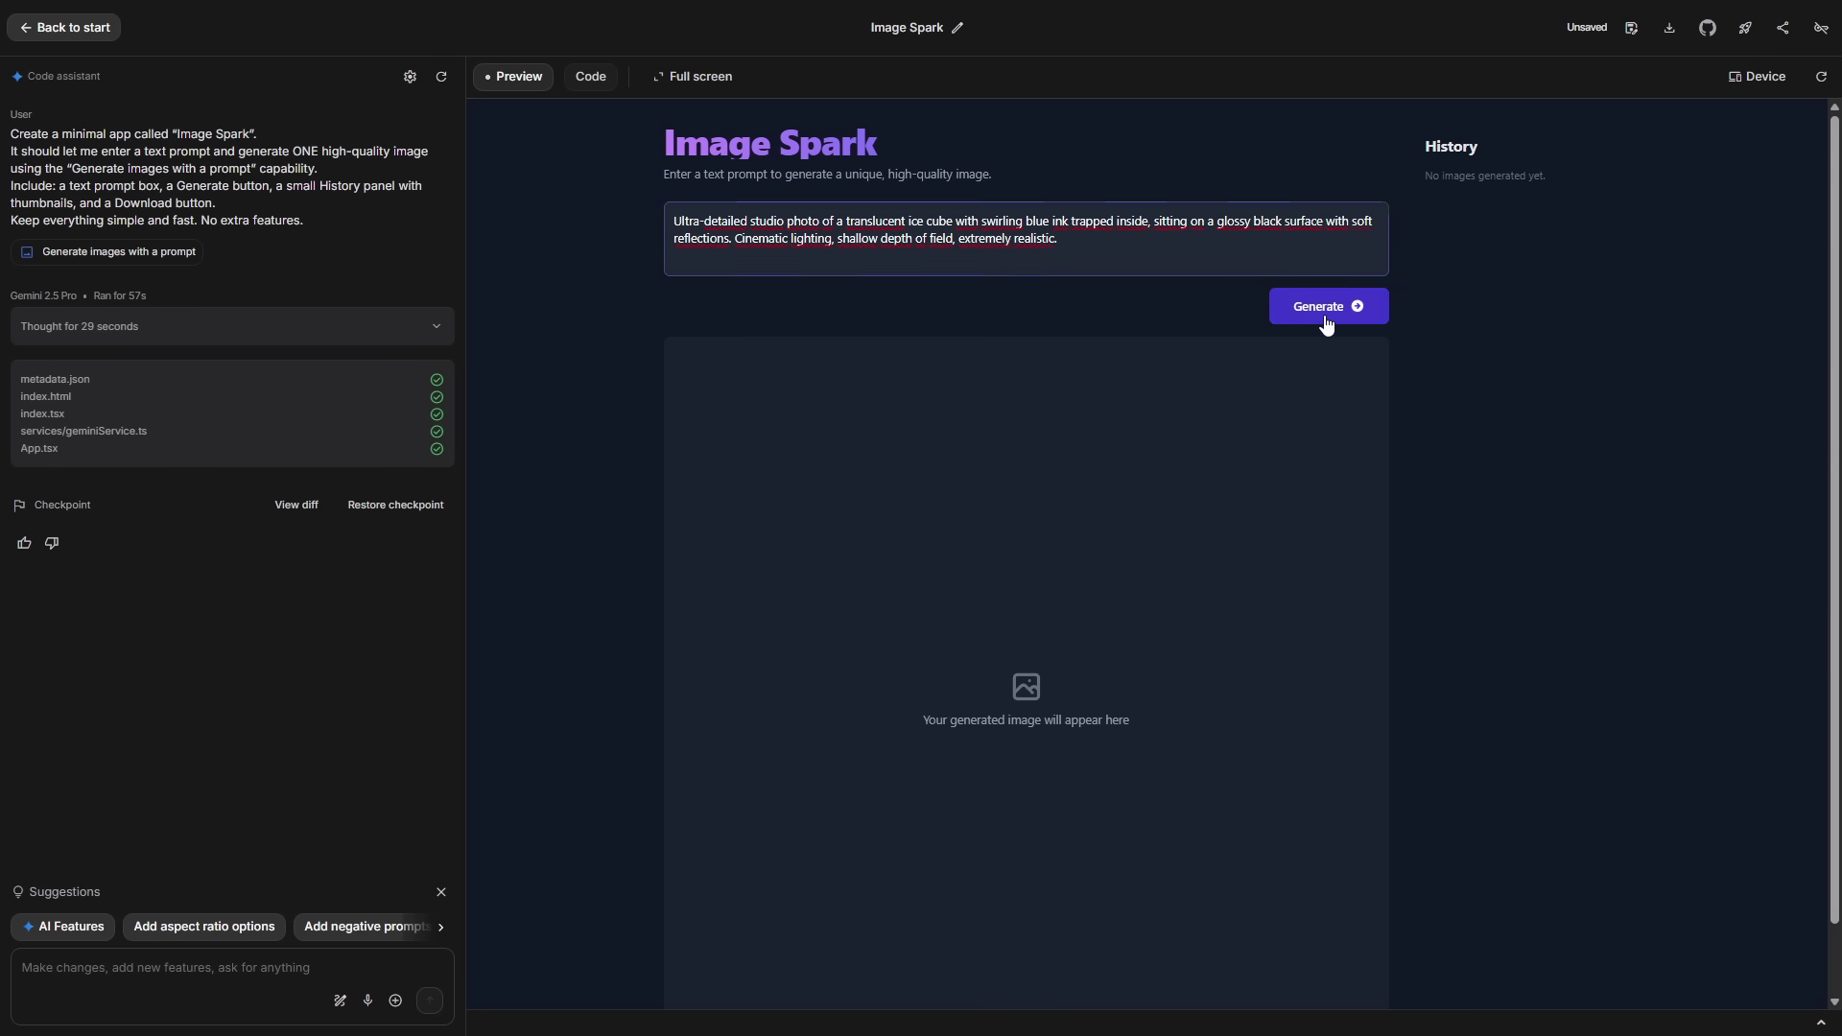
scroll(1065, 441, down, 1)
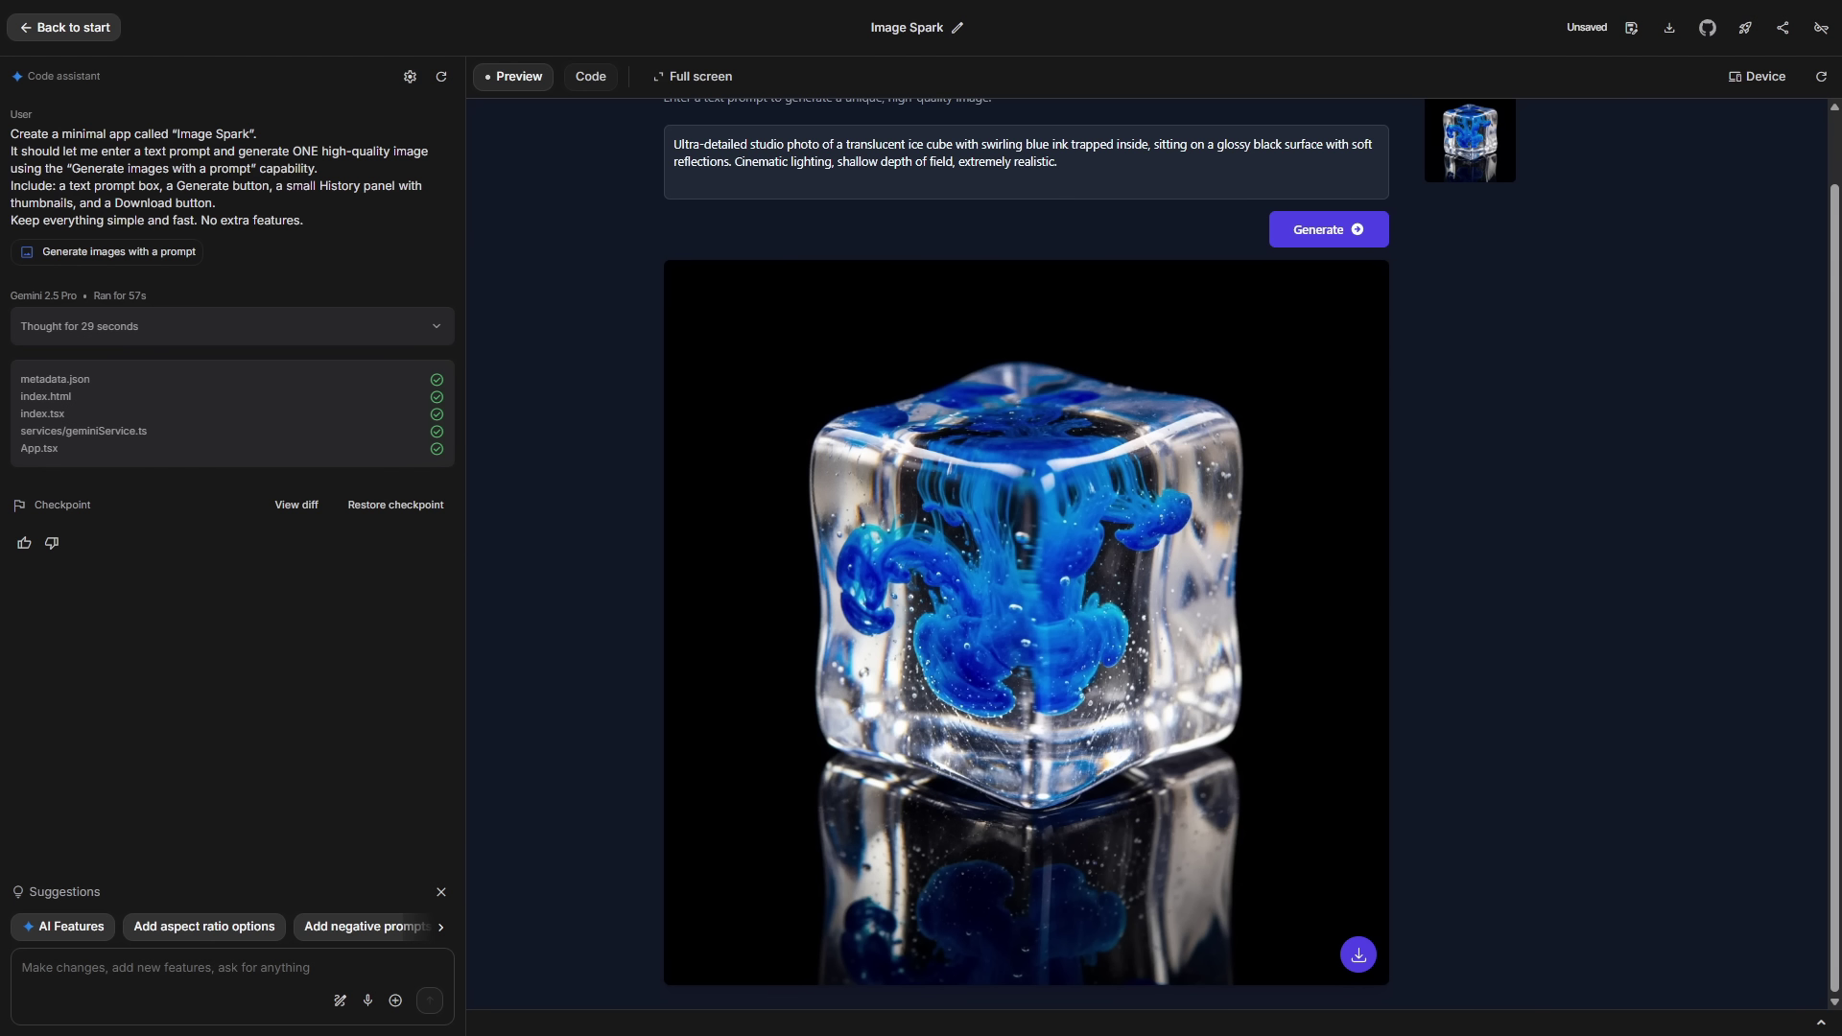
Replace the prompt with the lightning-bolt variation and generate it
key(ctrl+a)
text(Same scene, but the ink inside the ice cube forms a subtle lightning-bolt shape. Keep the lighting and realism identical.)
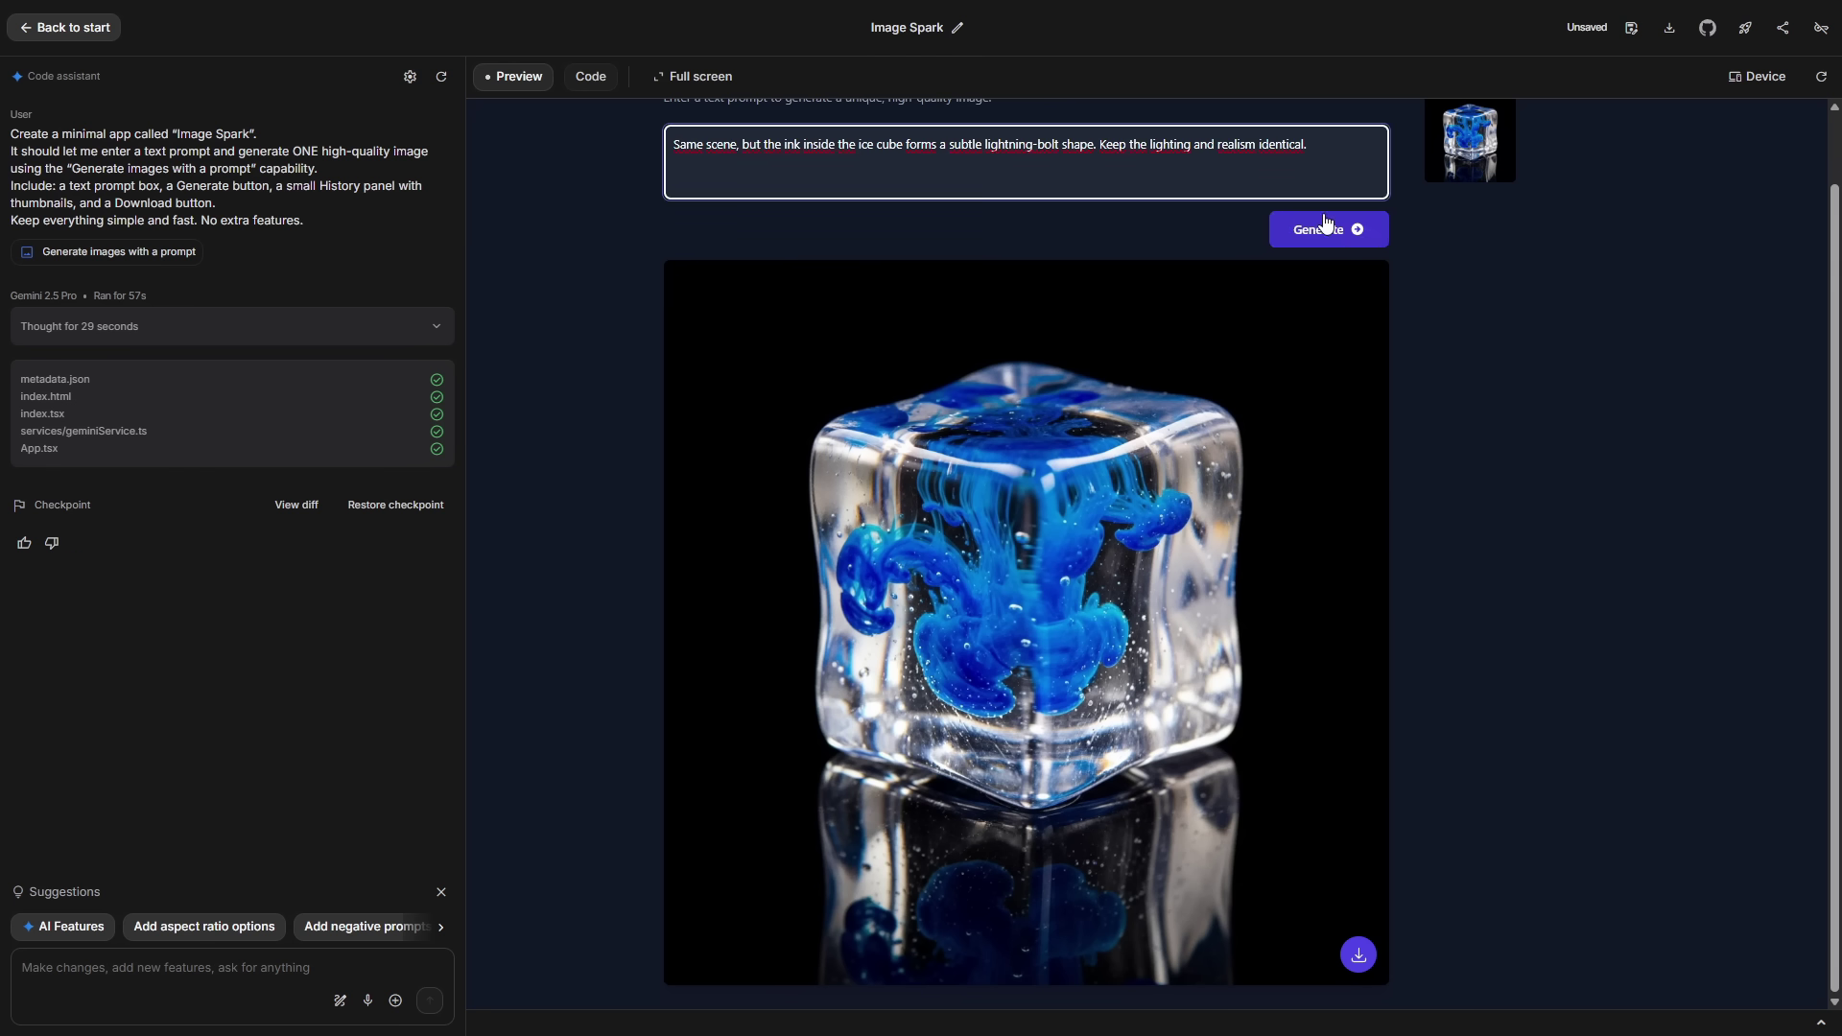
click(1334, 230)
scroll(1100, 423, up, 1)
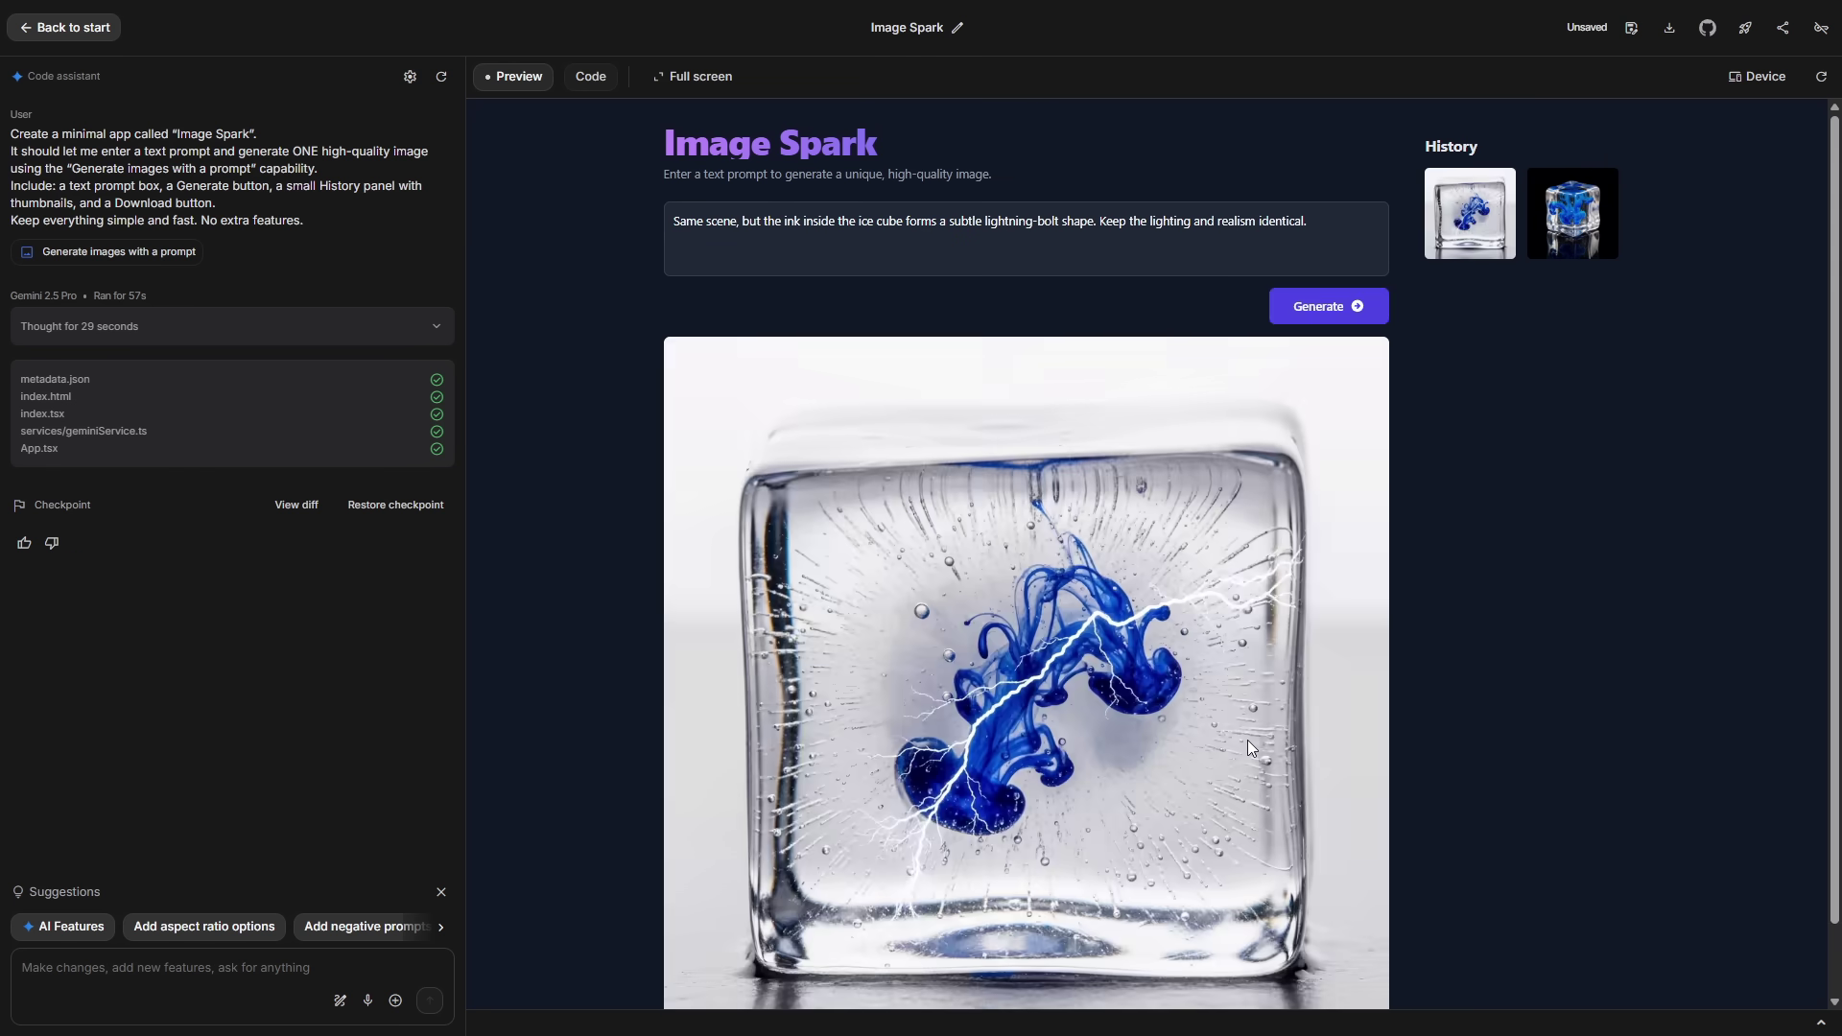
scroll(1004, 531, down, 1)
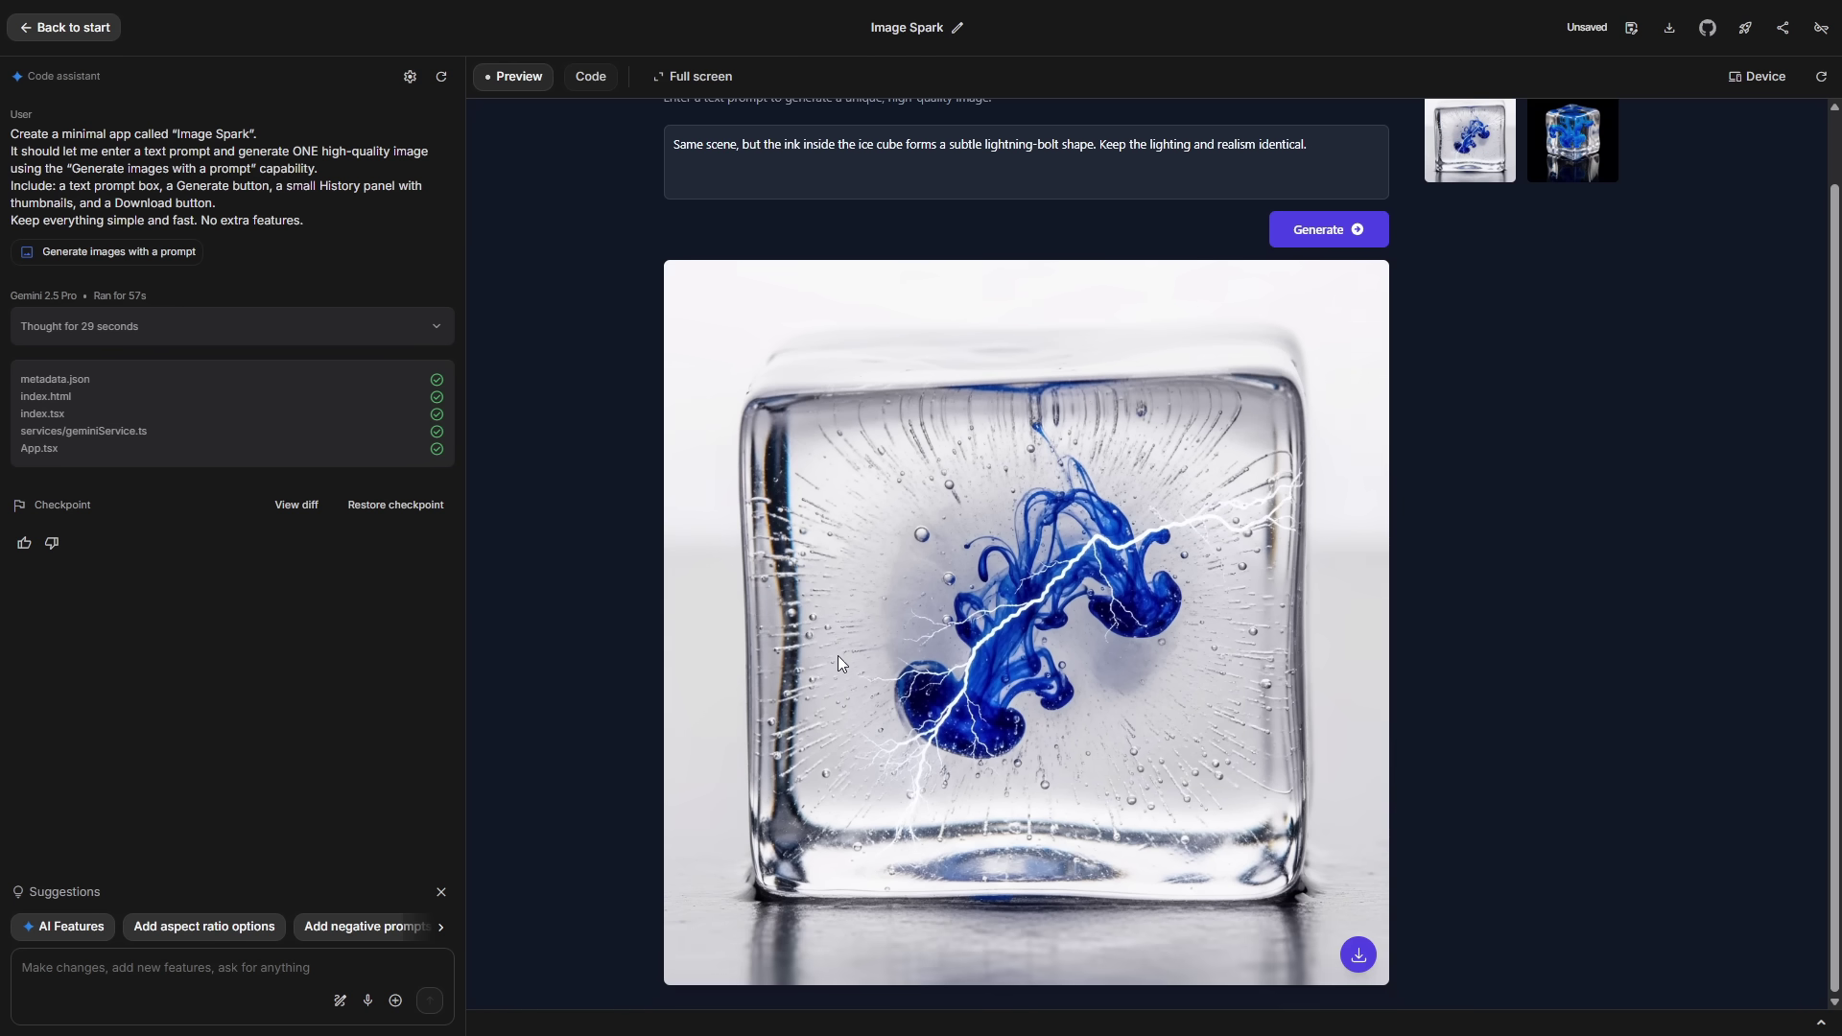
scroll(1612, 280, up, 1)
Compare the lightning-bolt cube with the original blue ink cube in History
click(1573, 216)
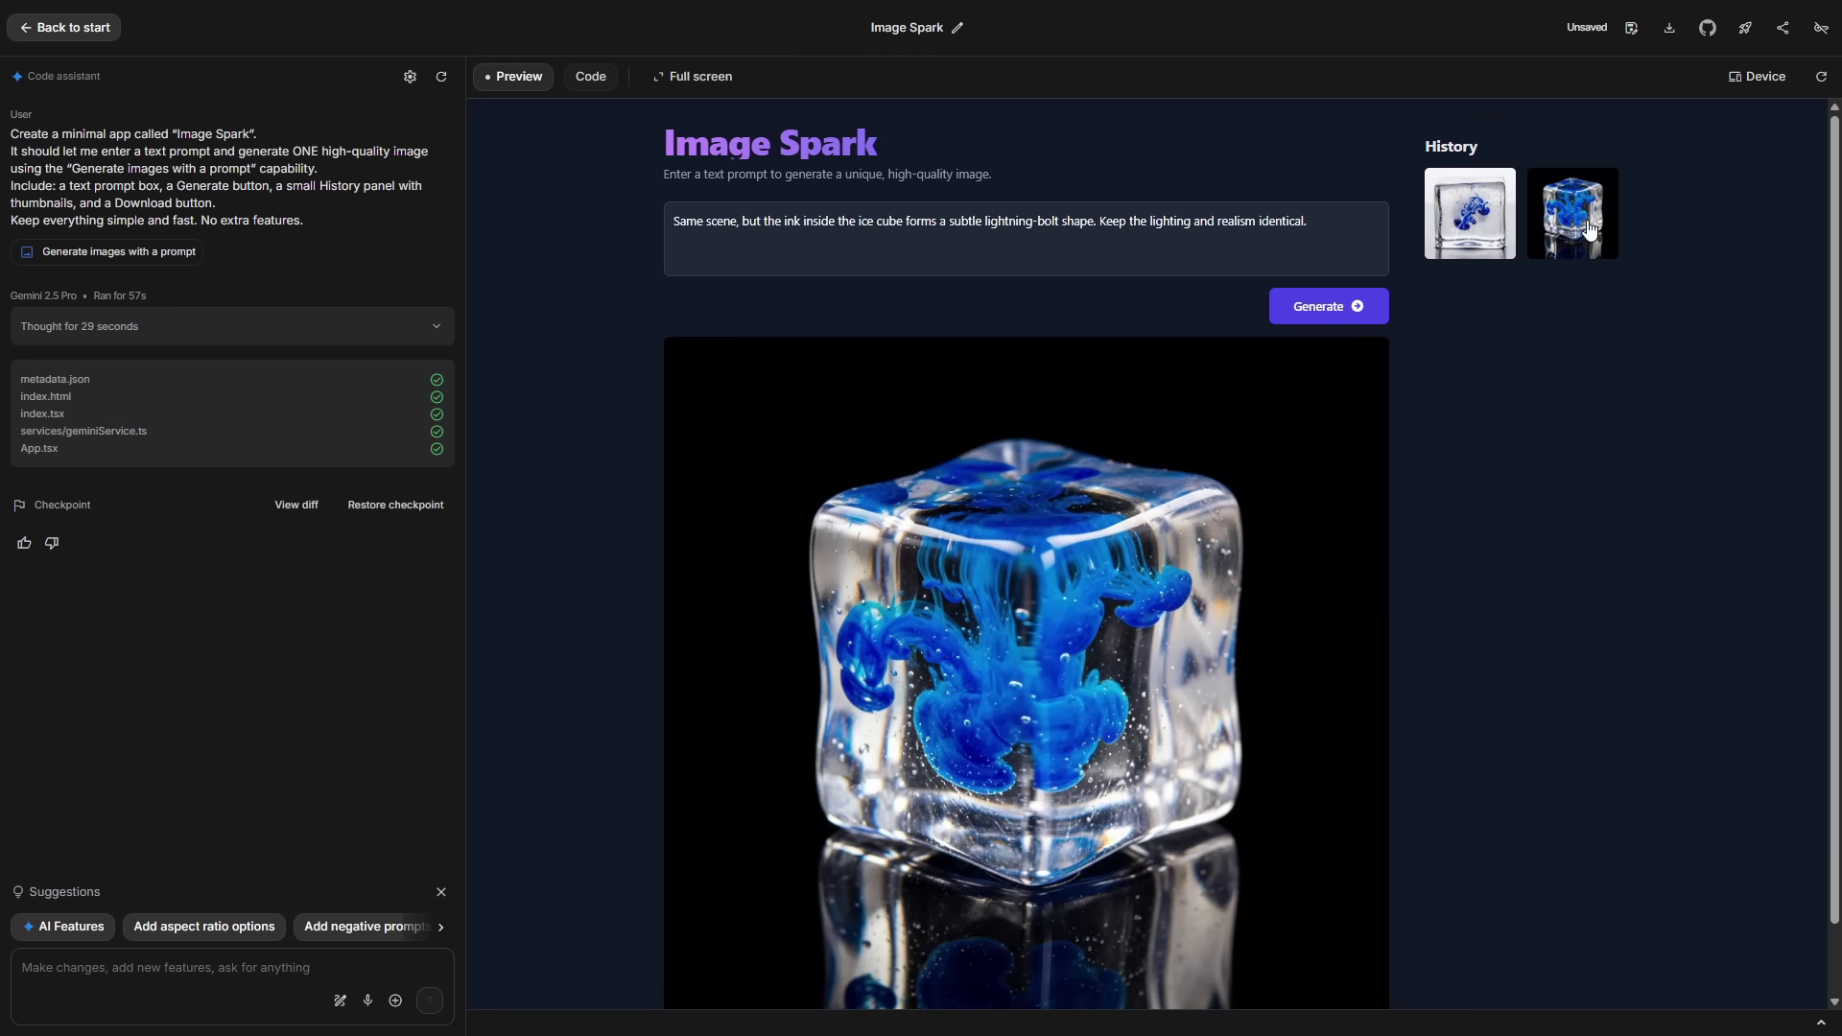
click(1470, 216)
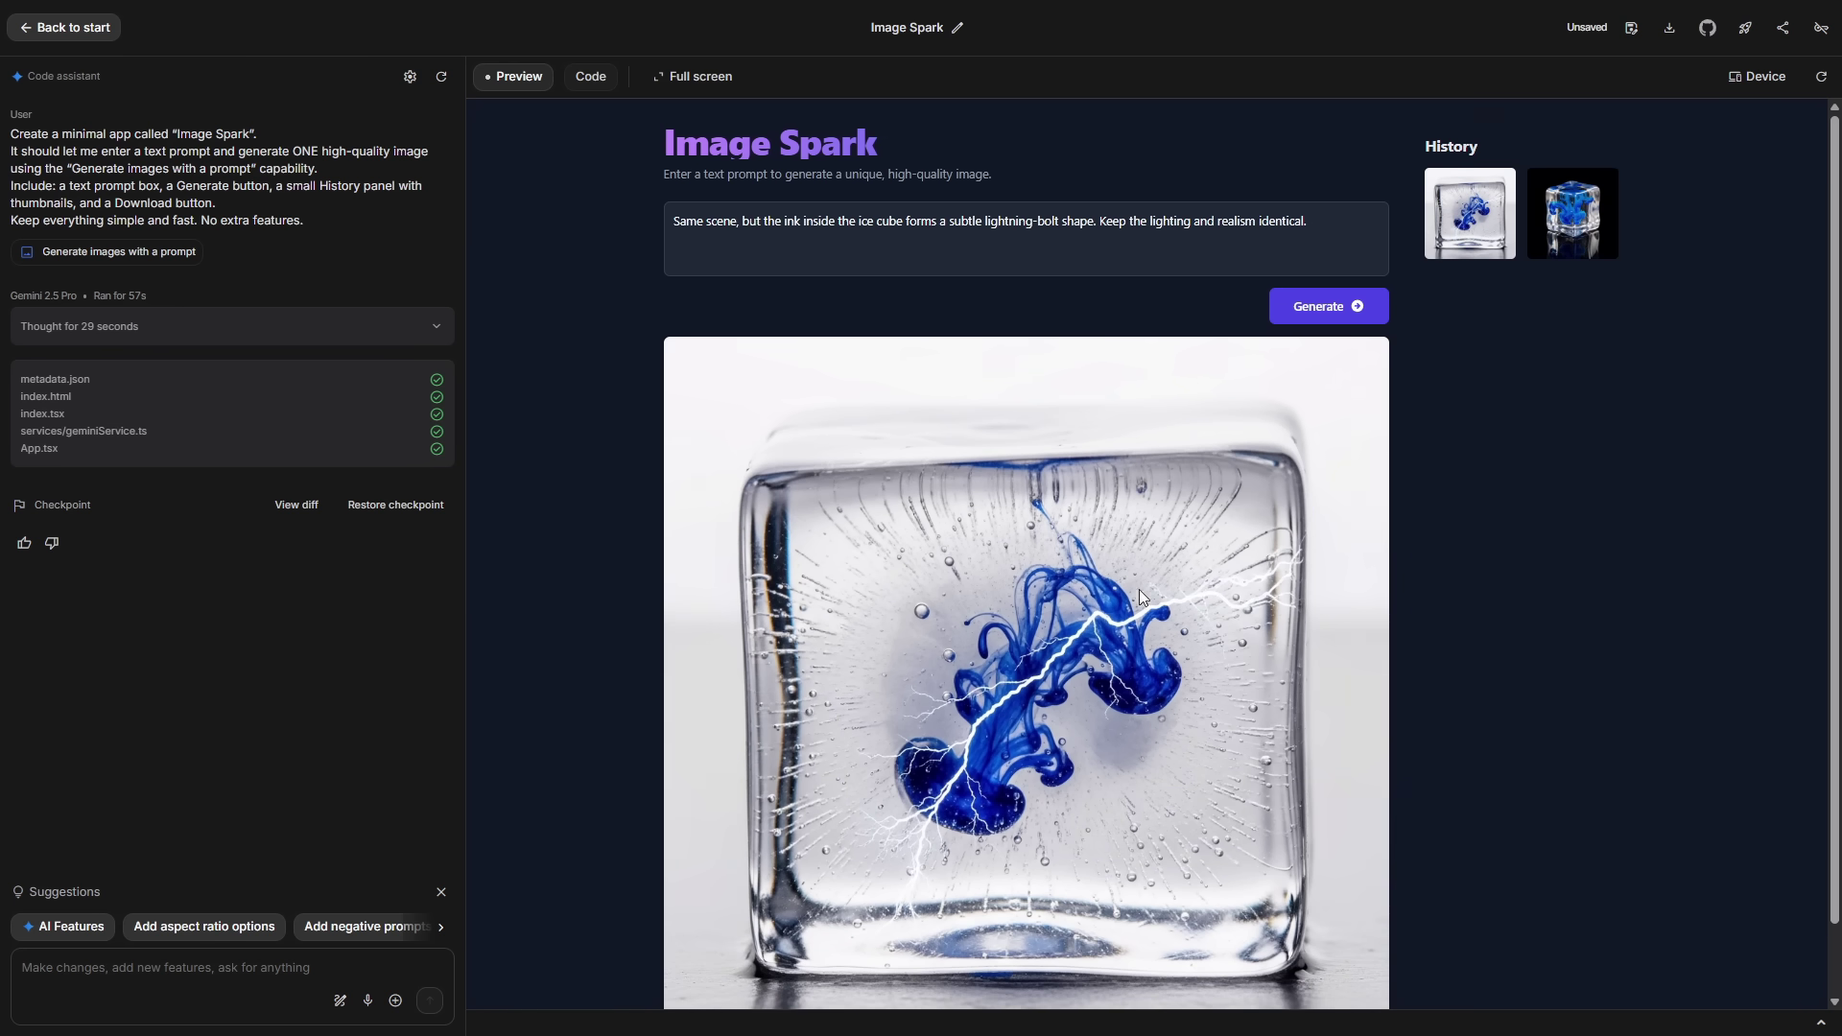
click(1569, 240)
click(1477, 230)
Replace the prompt with the cold-mist variation and generate it
drag(1306, 222, 645, 262)
text(Same scene, but now add a faint cool mist around the cube, as if it's giving off cold vapor. Keep the cinematic style.)
click(1282, 307)
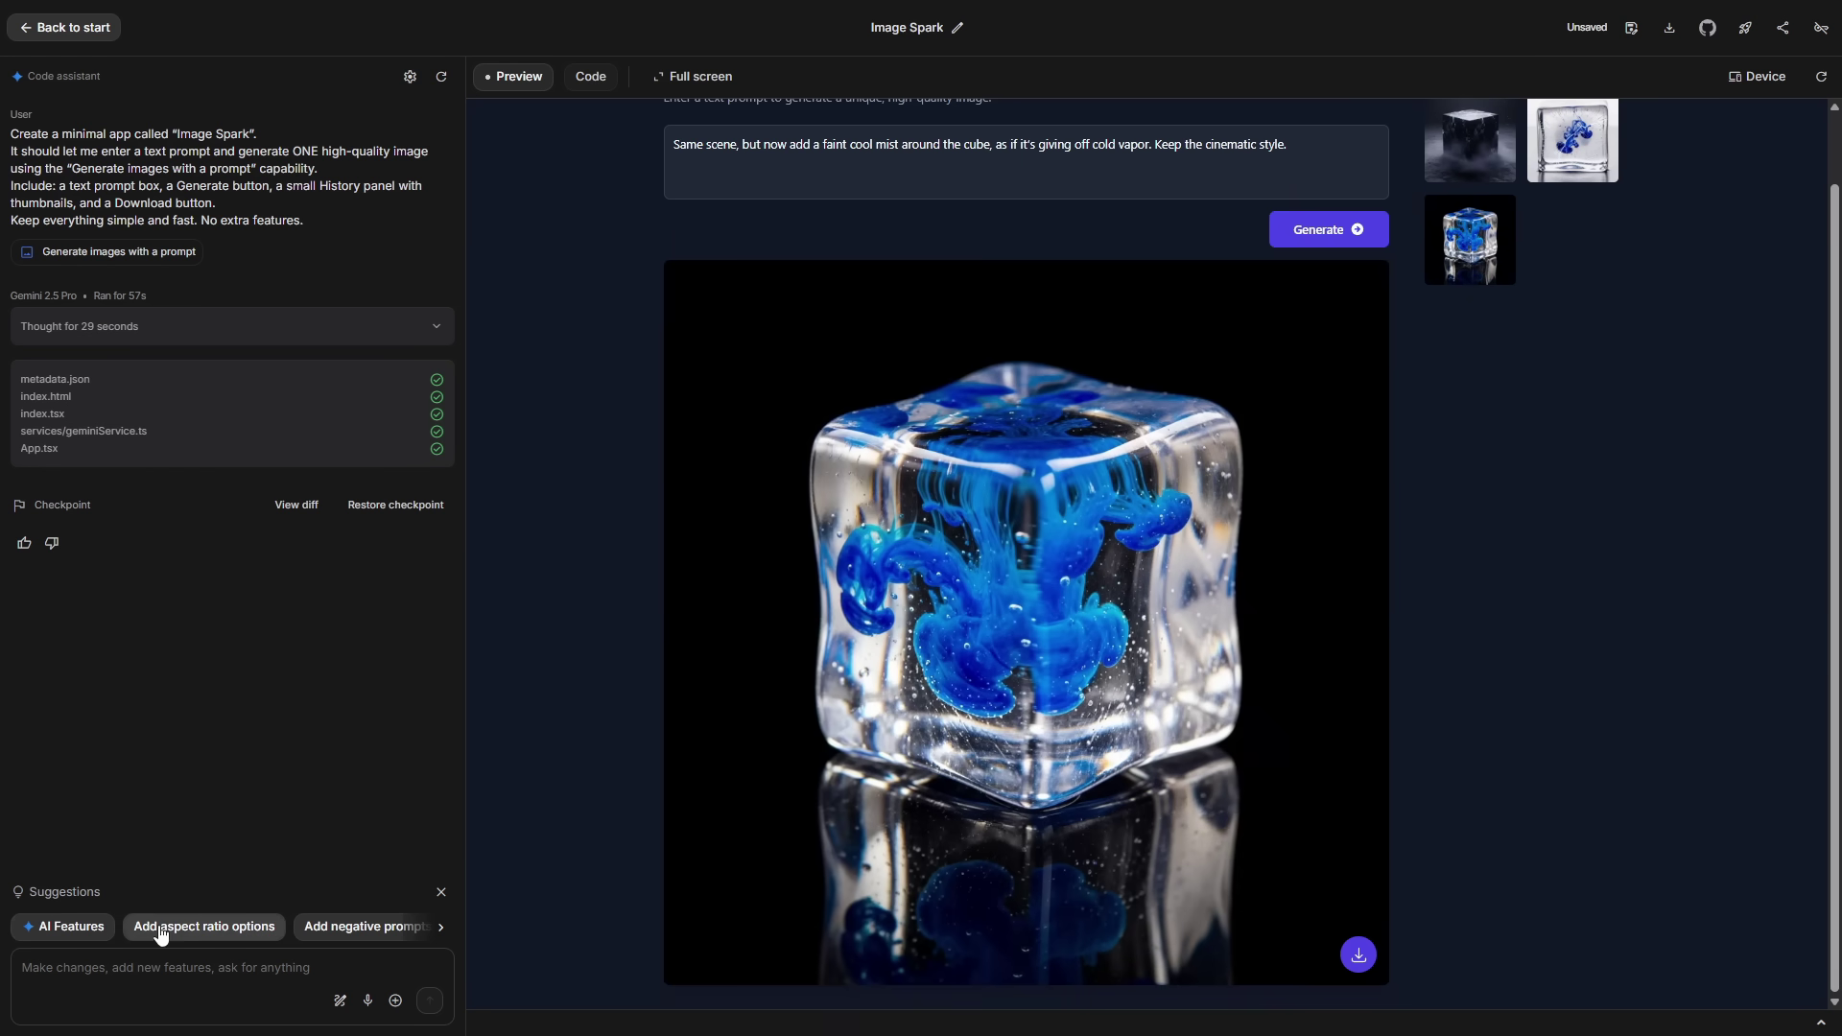
Ask the assistant to add aspect ratio options to Image Spark, then review App.tsx, index.html, index.tsx and metadata.json
click(204, 927)
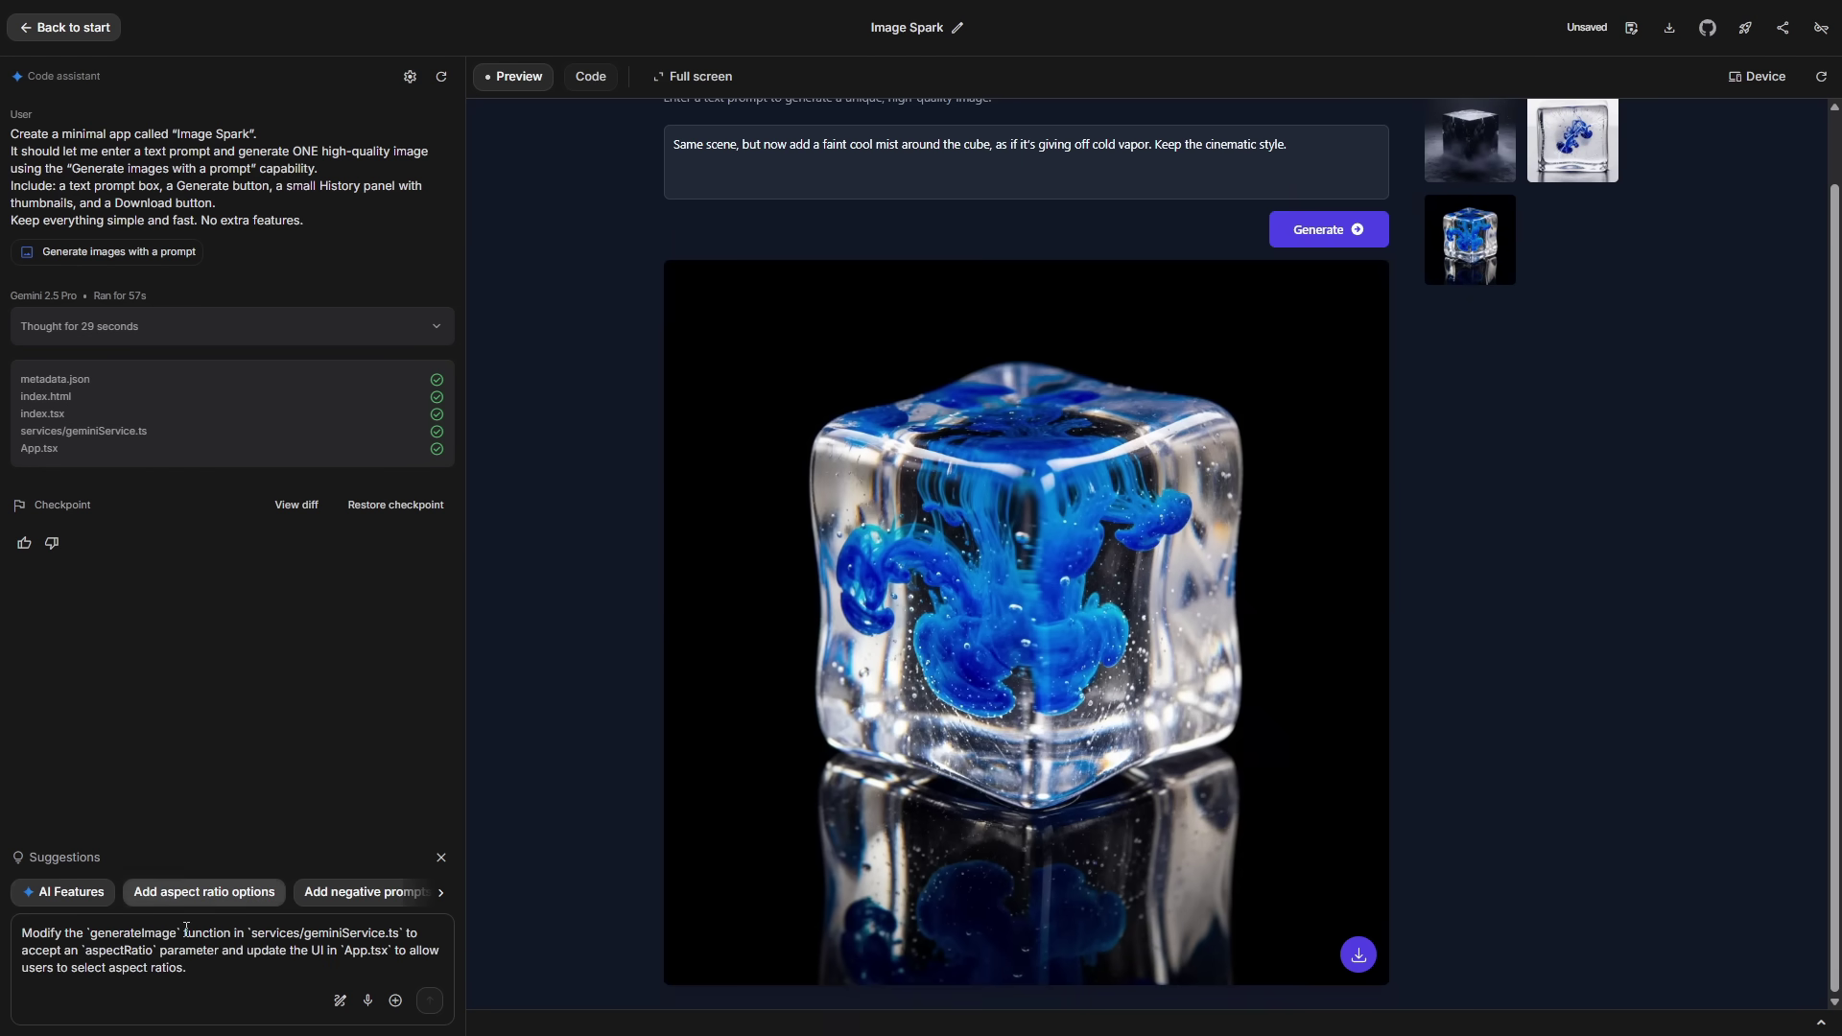
click(430, 1000)
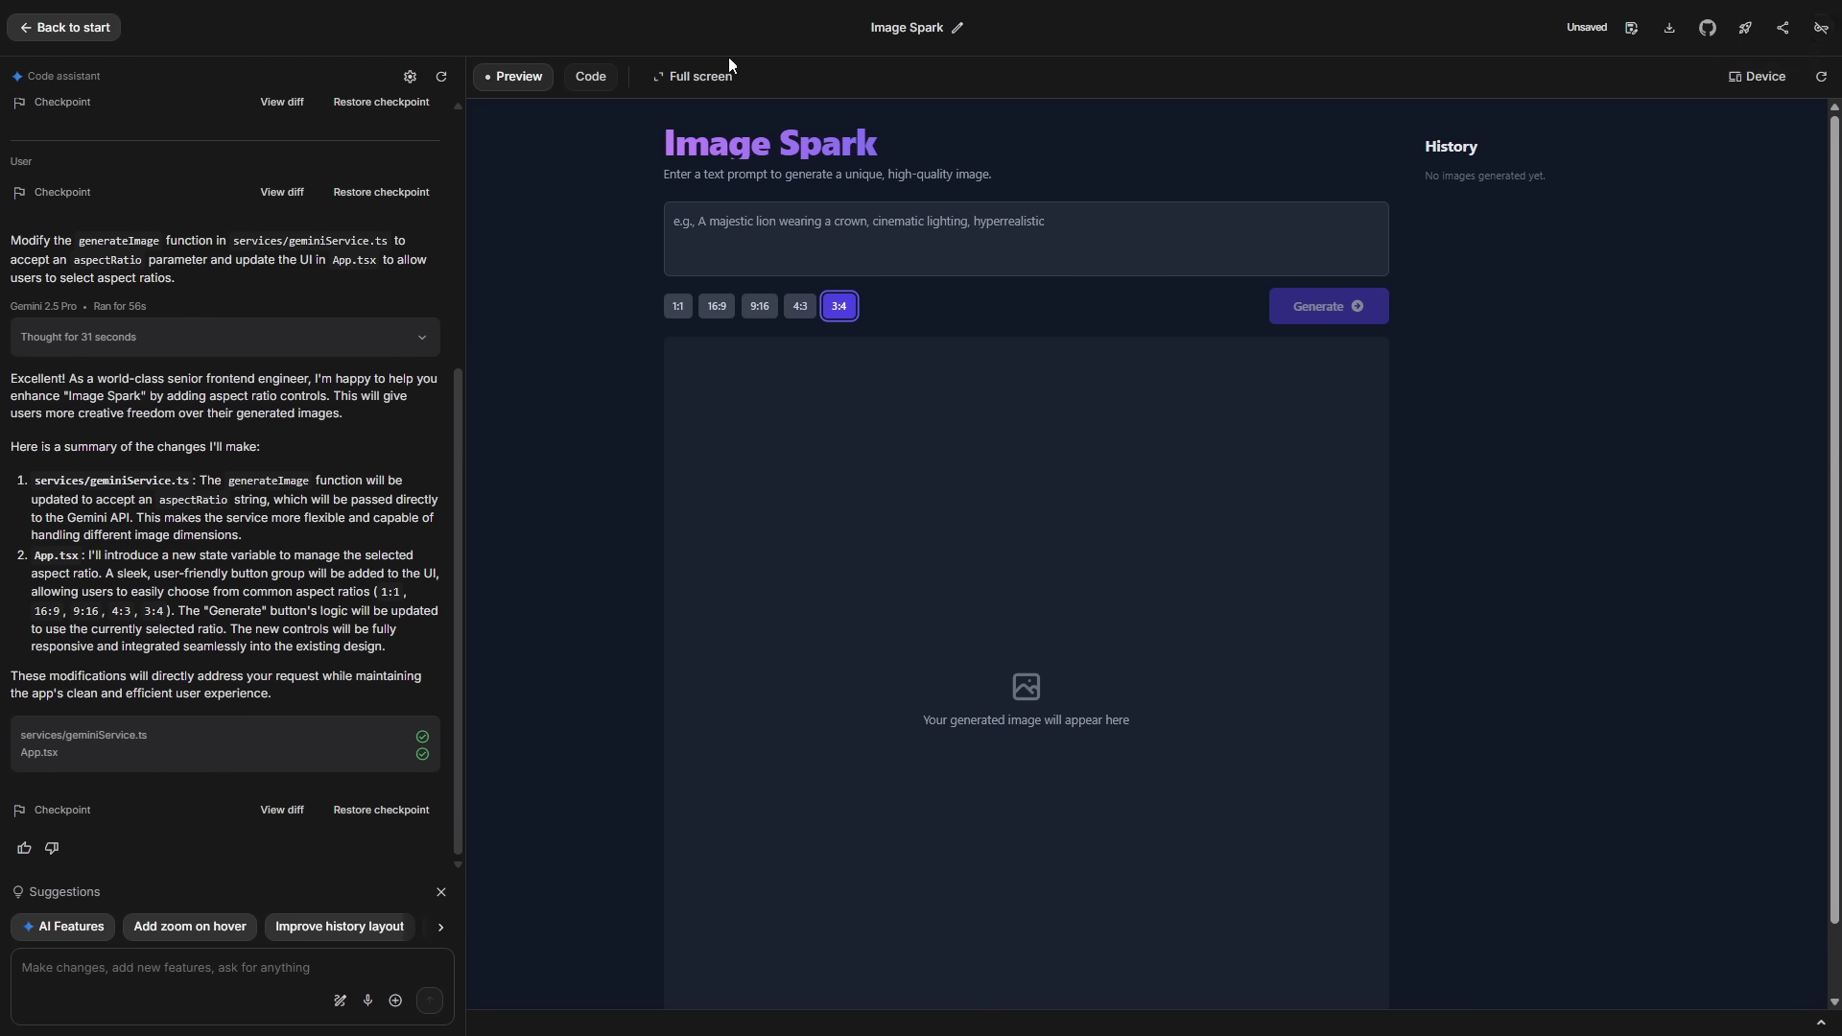
click(588, 75)
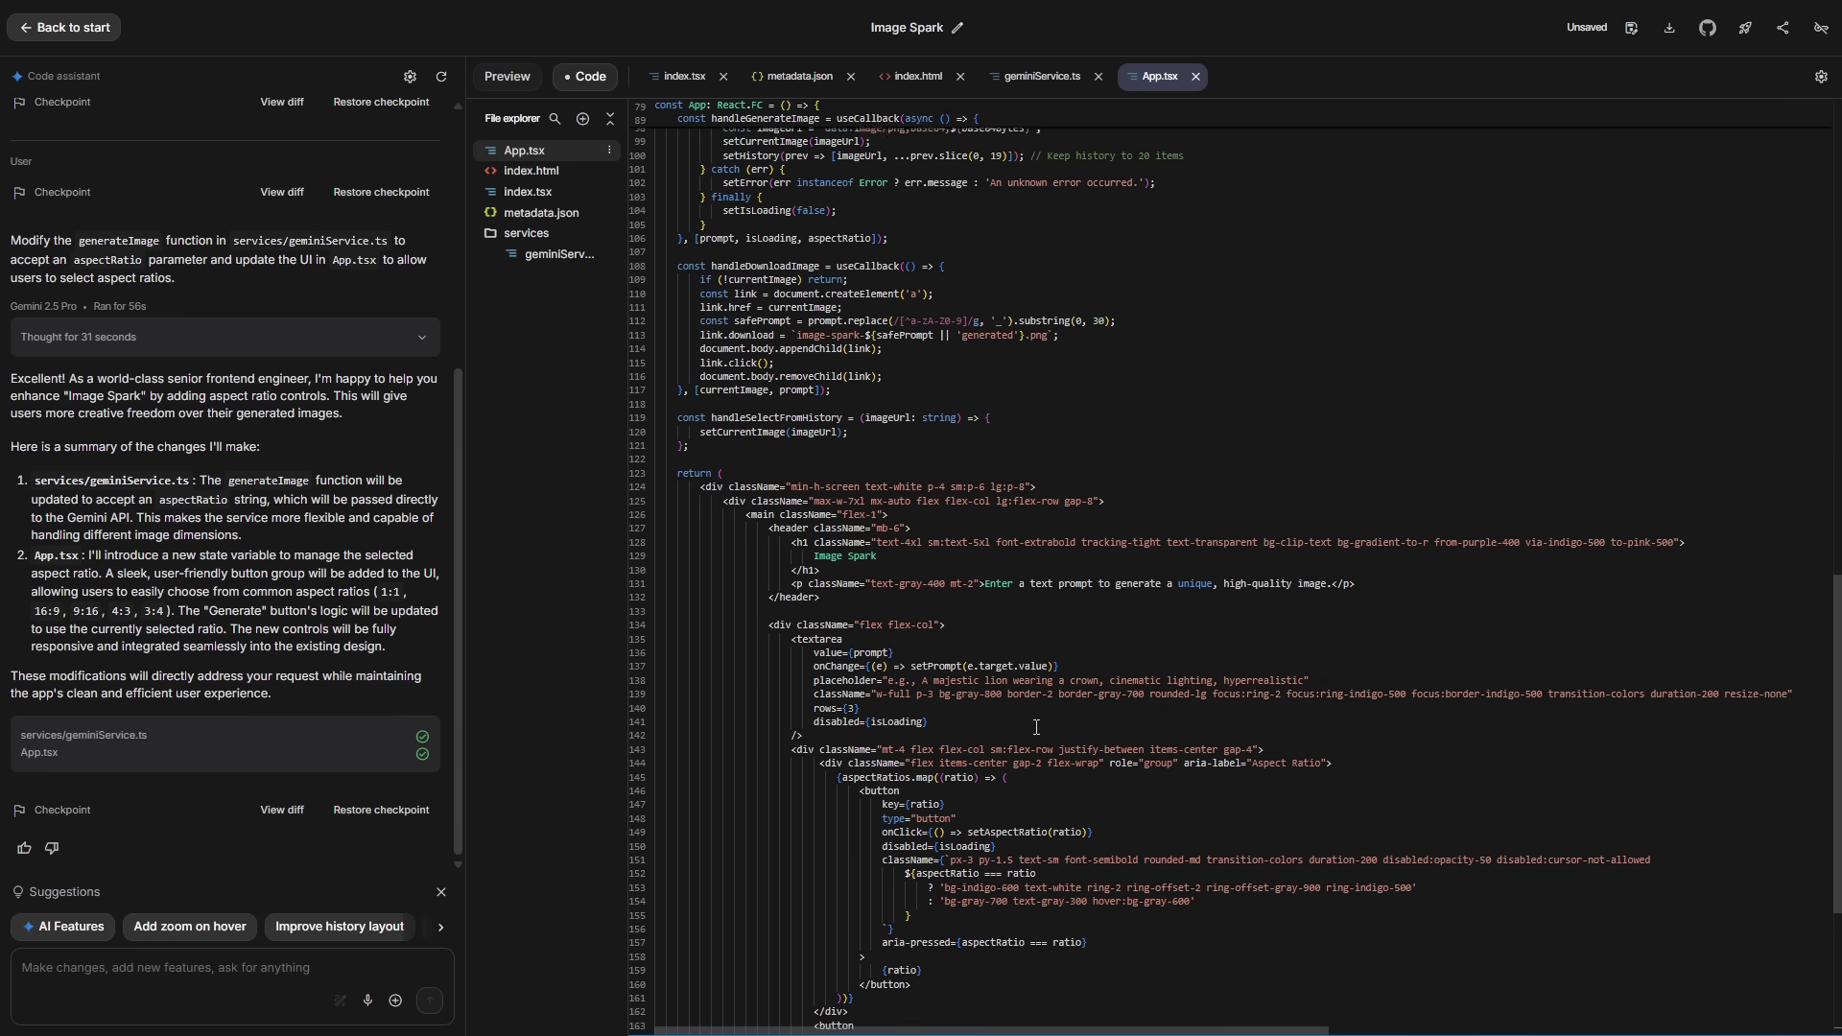
click(528, 171)
click(525, 194)
click(537, 214)
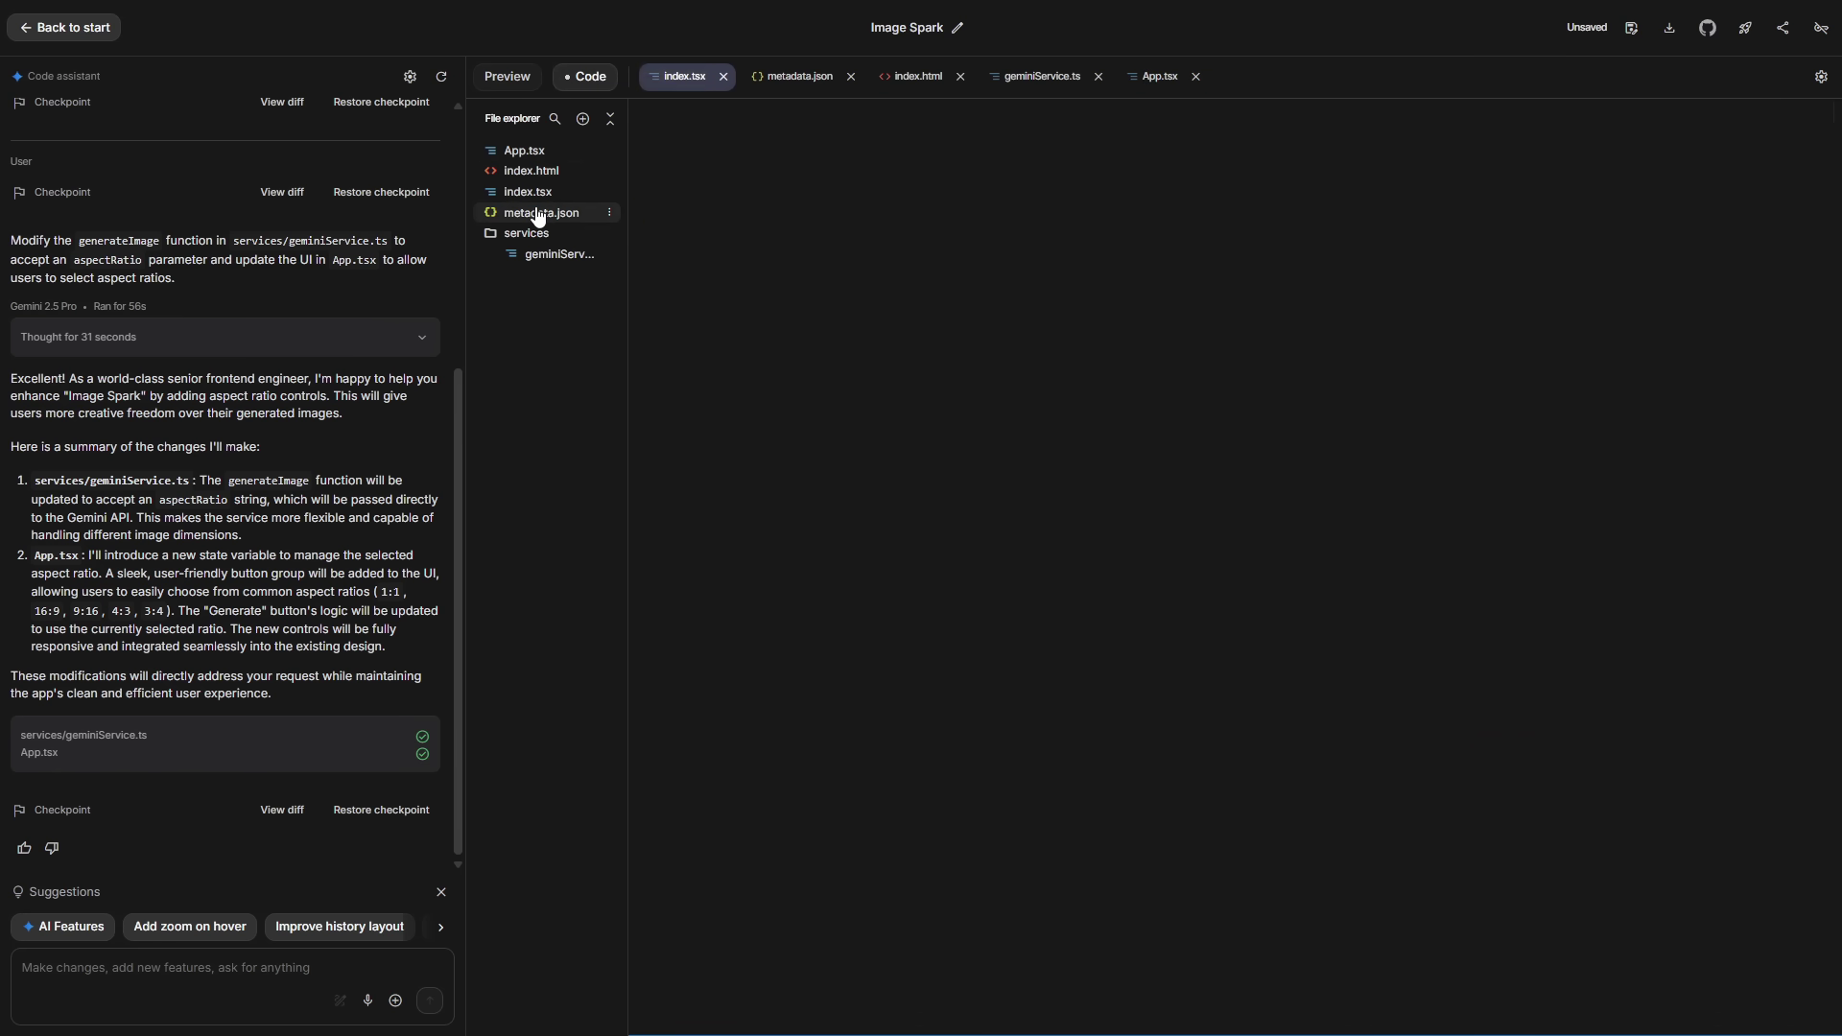
click(526, 150)
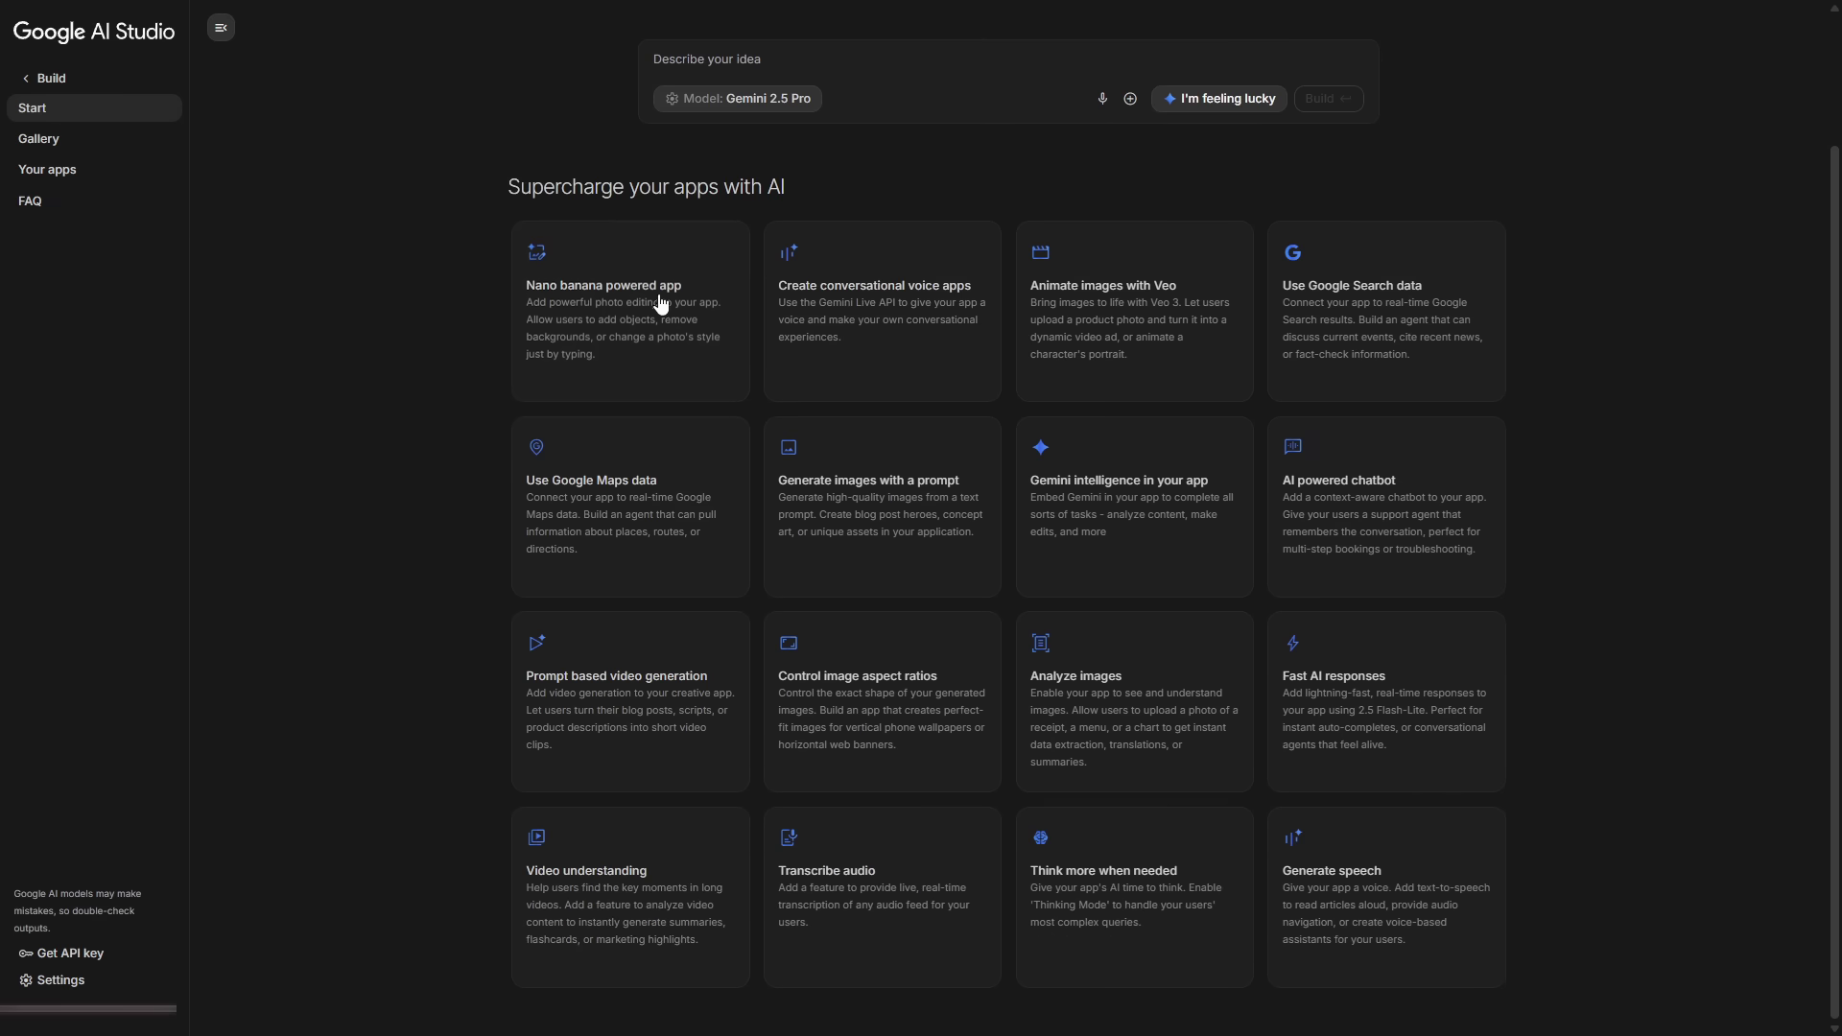
scroll(1689, 761, up, 1)
scroll(1148, 699, down, 1)
scroll(719, 719, up, 1)
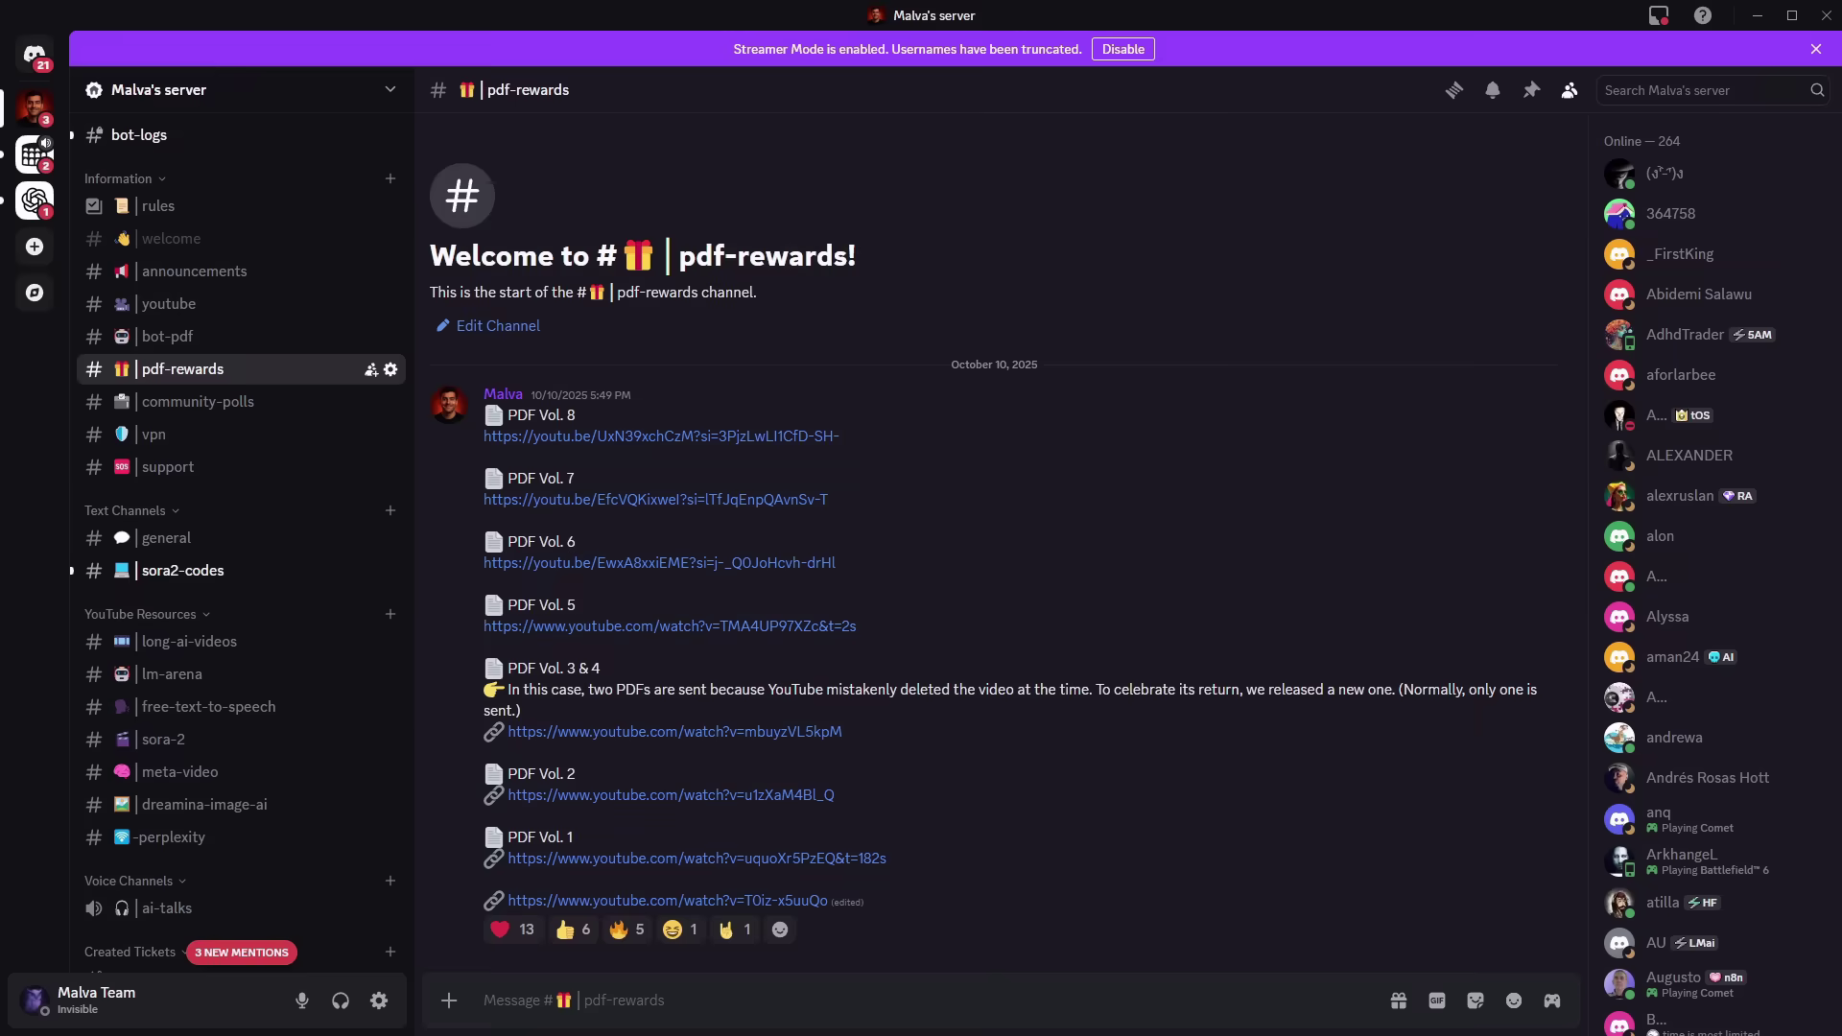
In the Discord server, go to the #bot-pdf channel and ask the bot to start the reward process
click(173, 673)
click(204, 738)
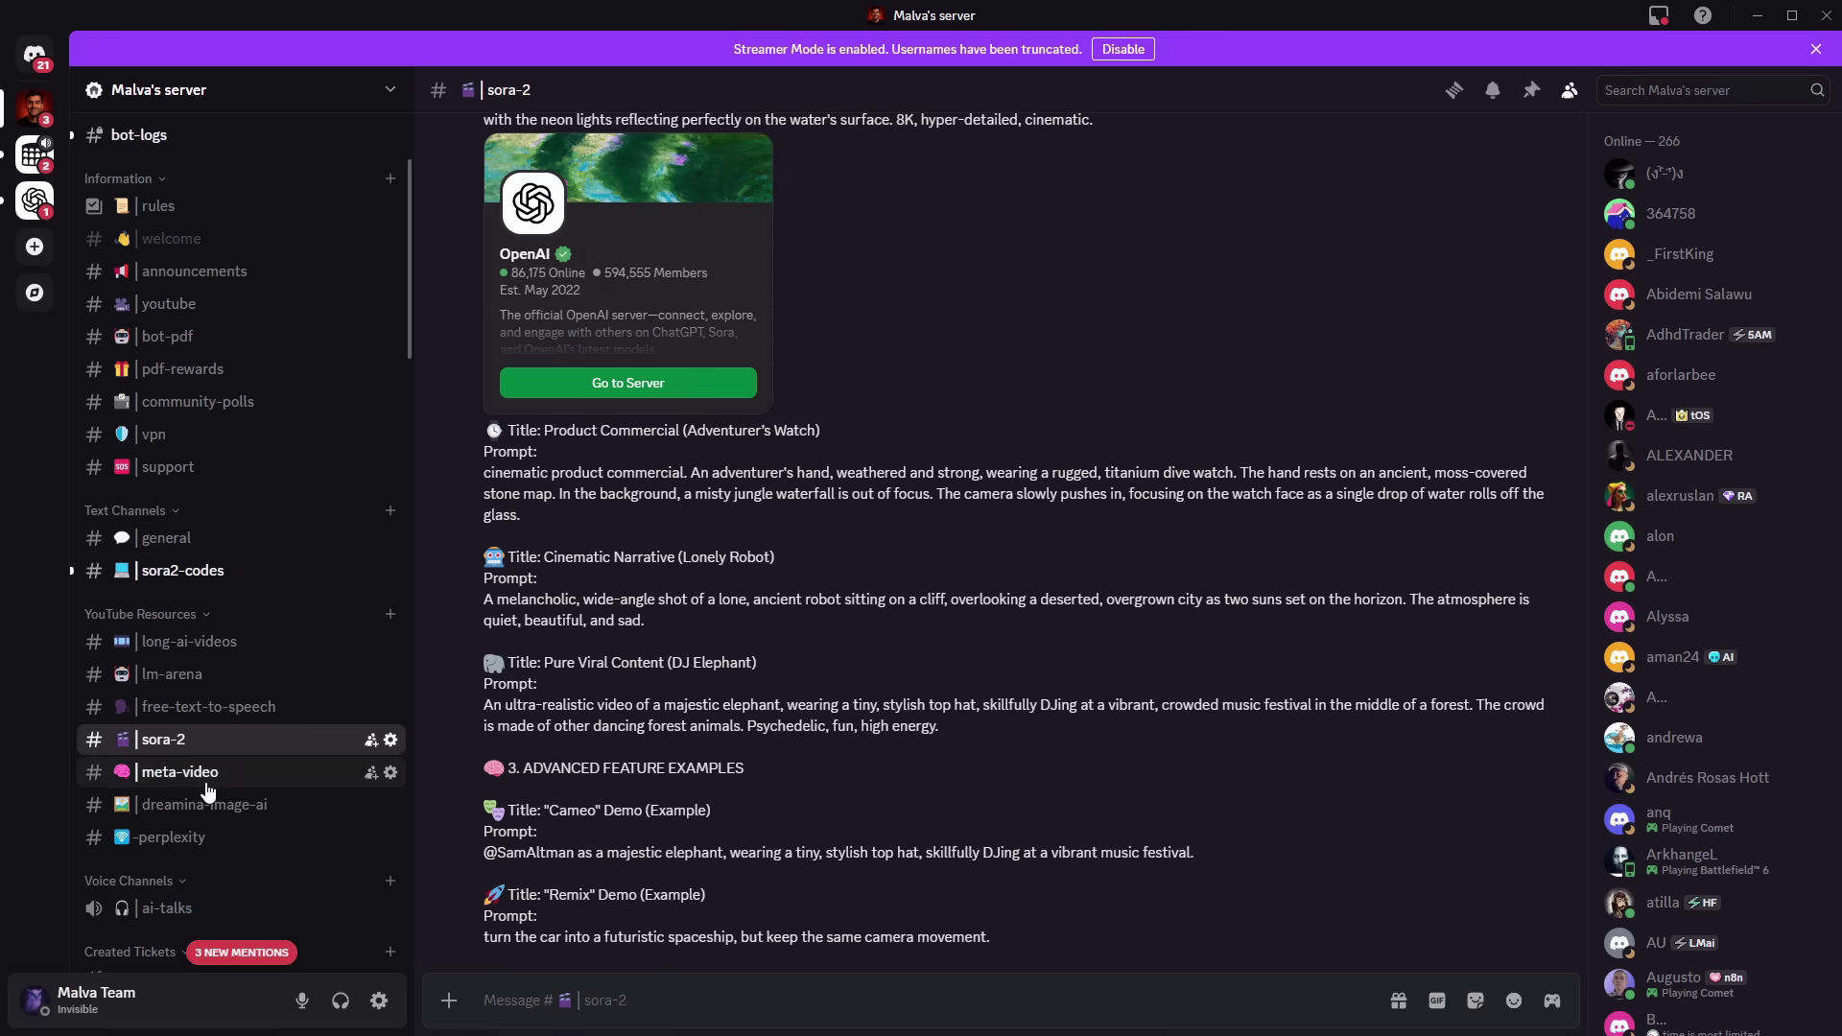
click(206, 773)
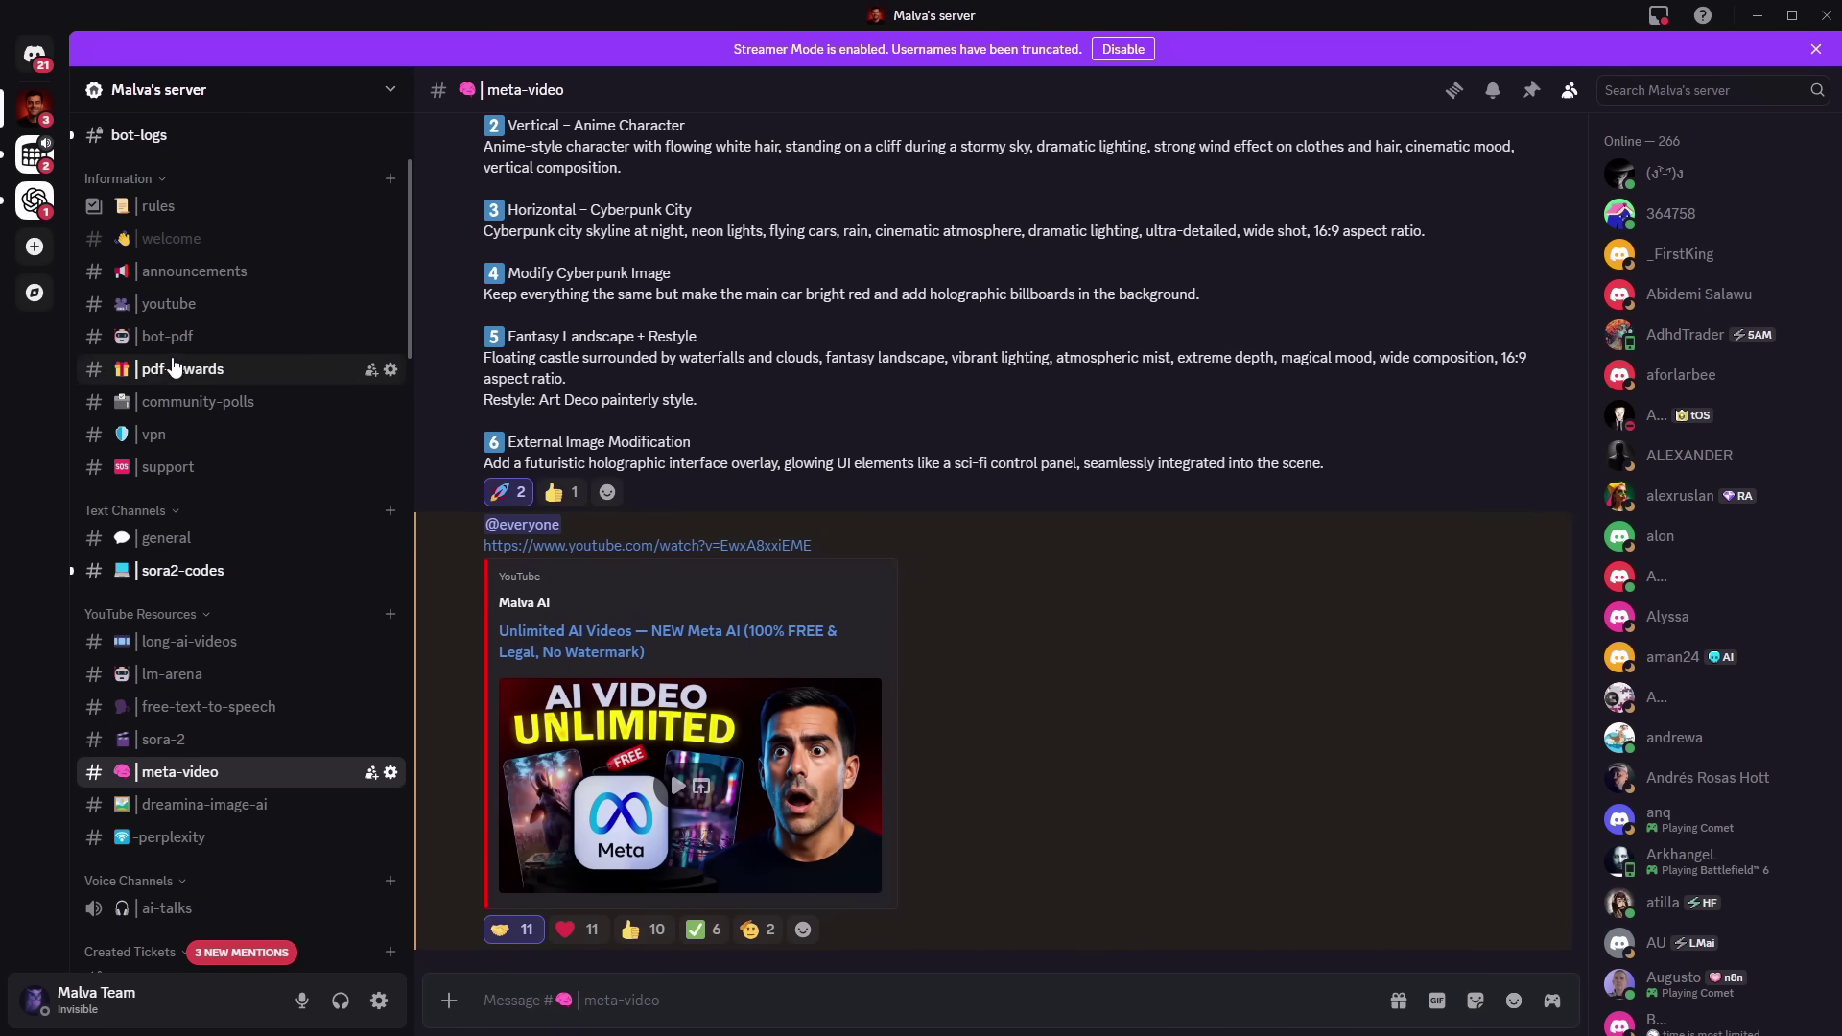
click(181, 341)
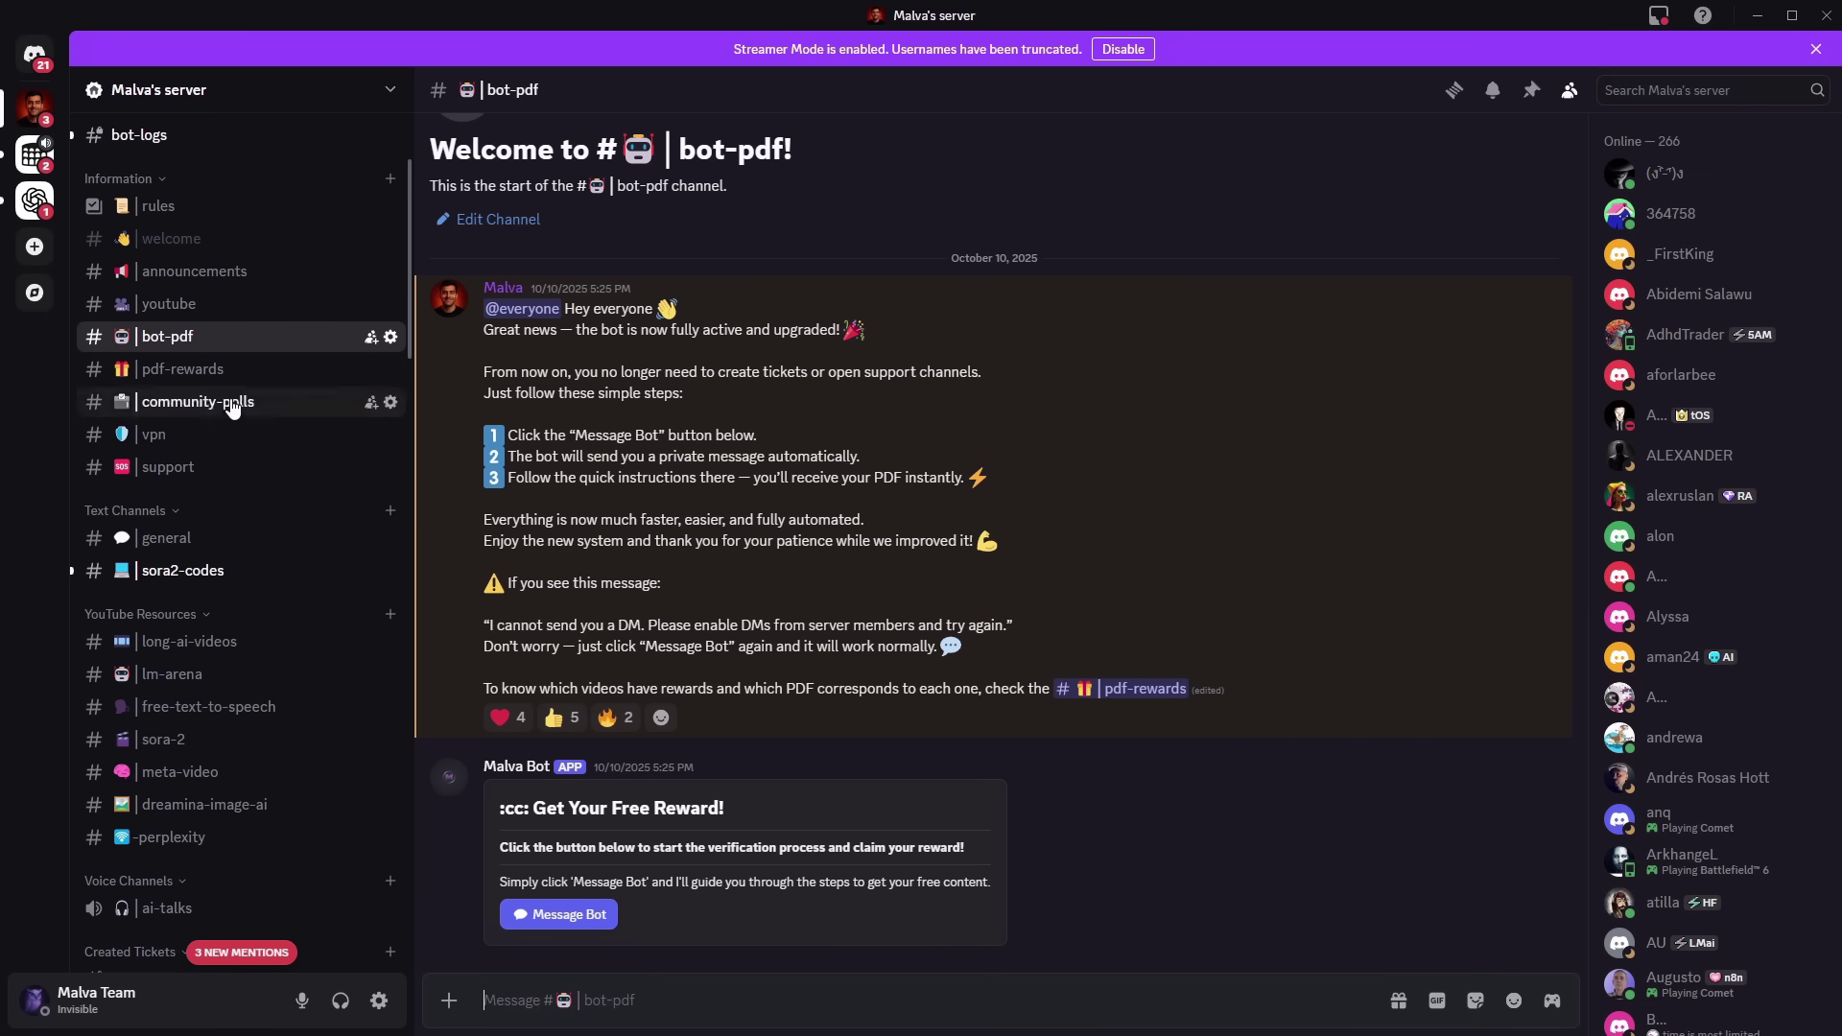
click(579, 923)
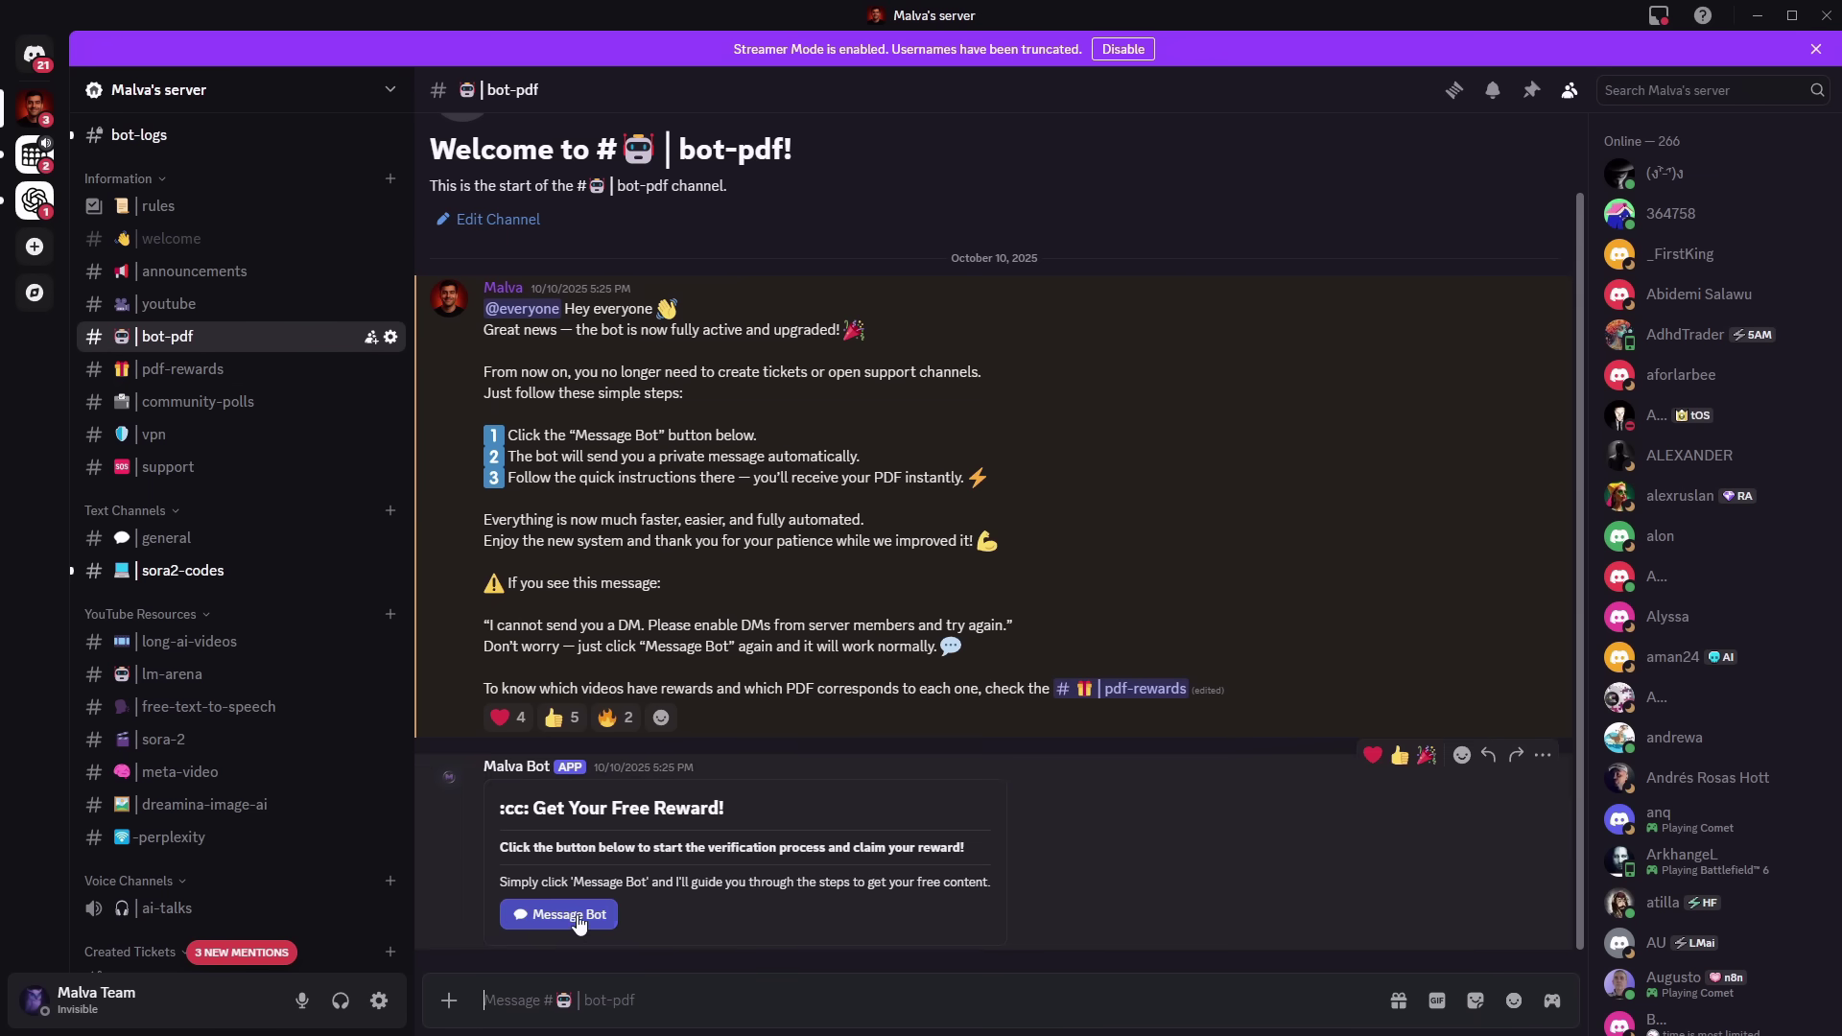
Check the YouTube screenshot in the bot DM, then return to #sora2-codes
click(38, 108)
scroll(508, 426, down, 1)
click(509, 401)
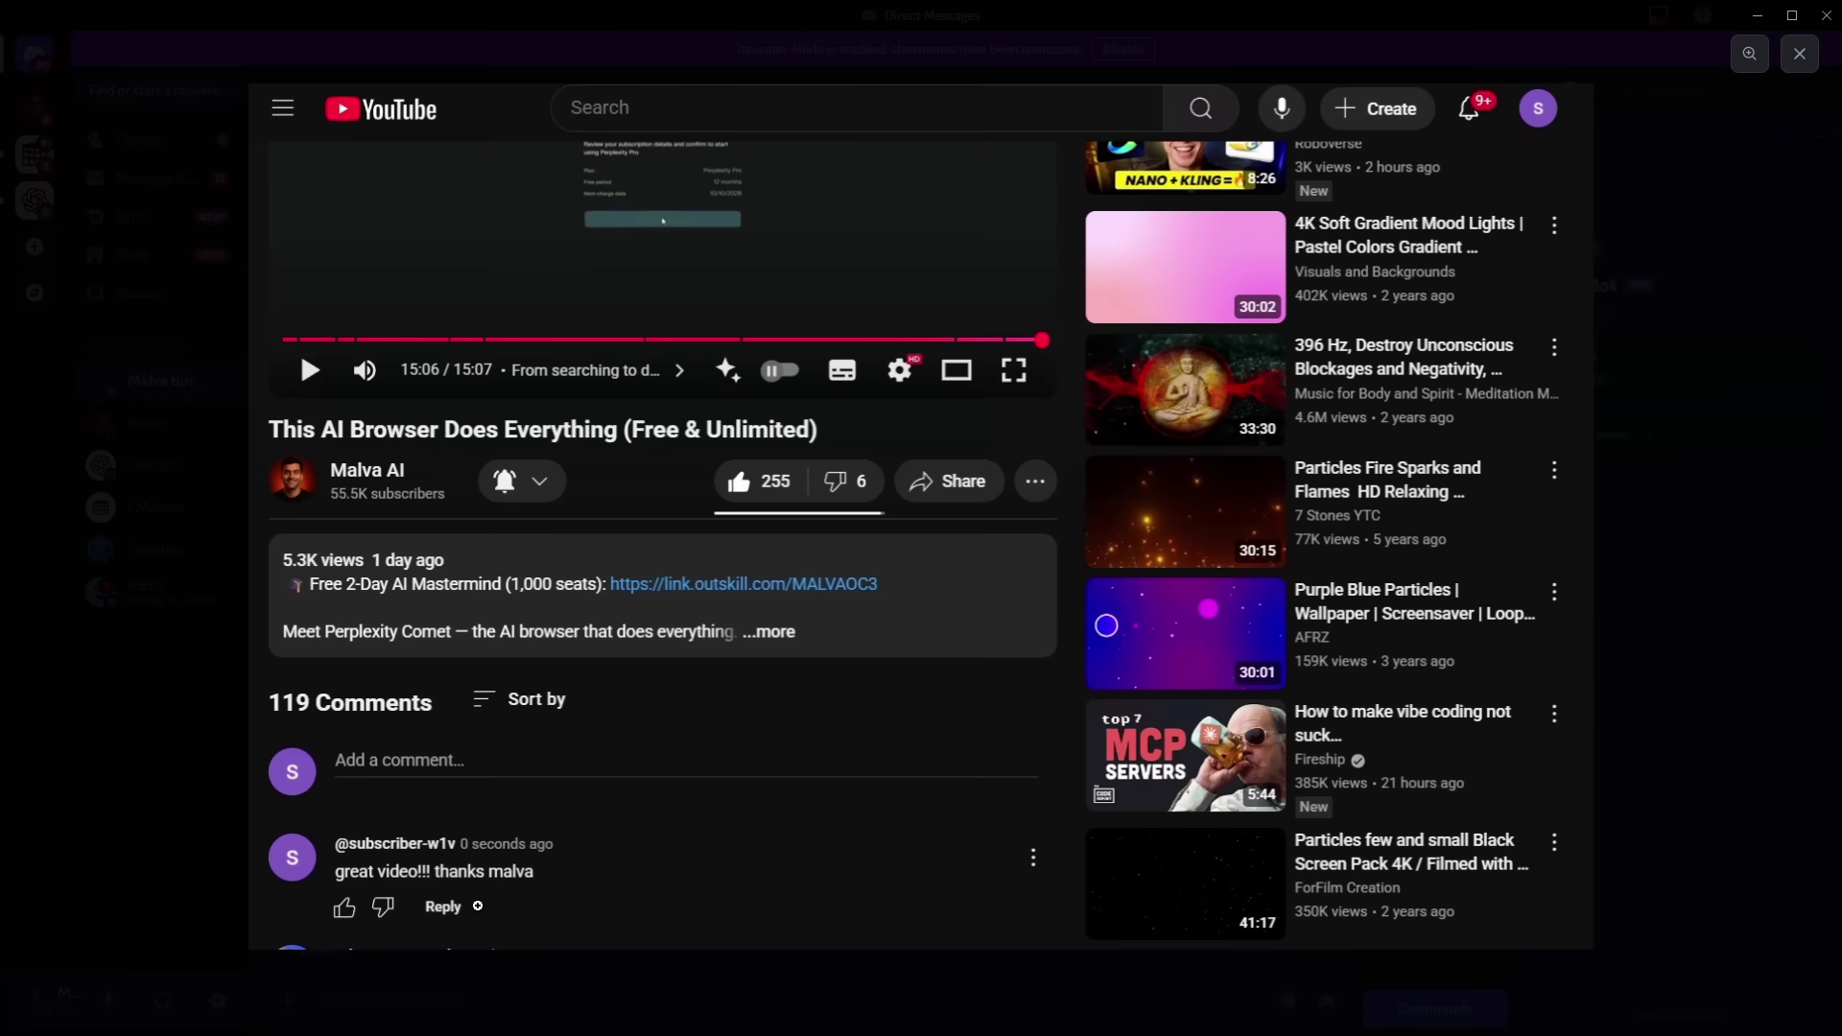
click(420, 984)
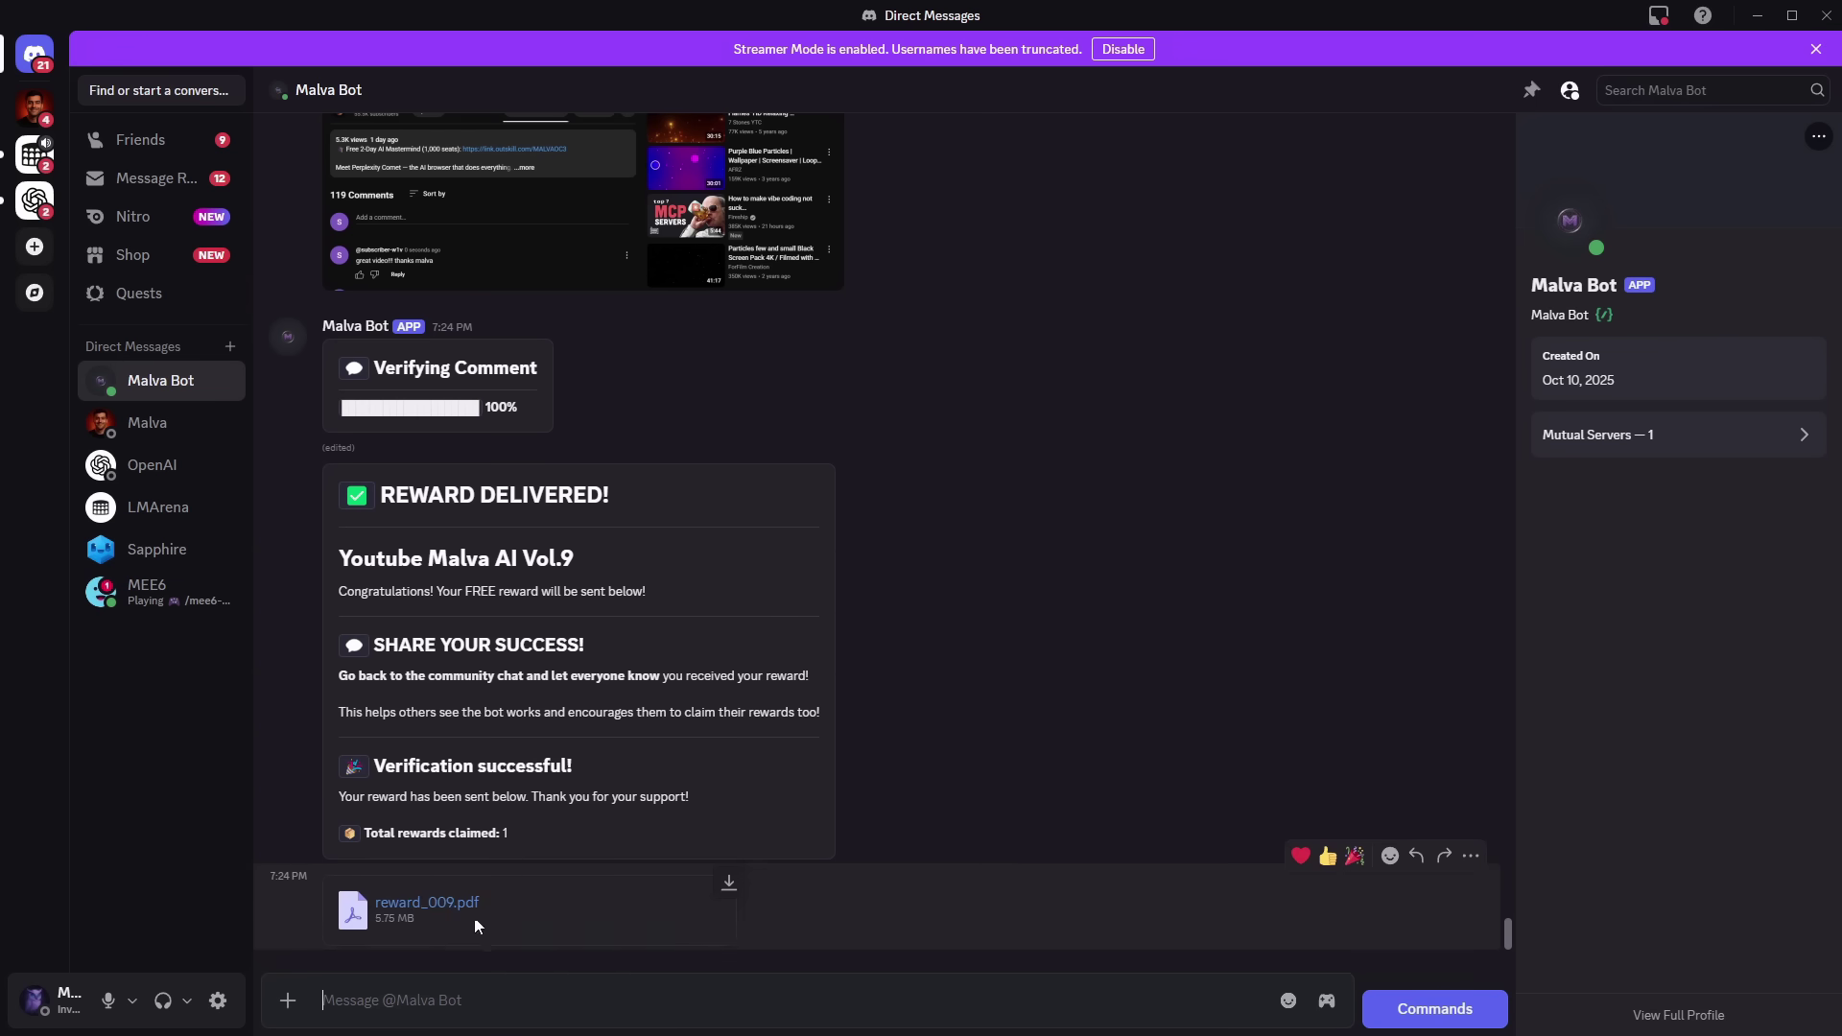
click(35, 108)
scroll(680, 588, up, 10)
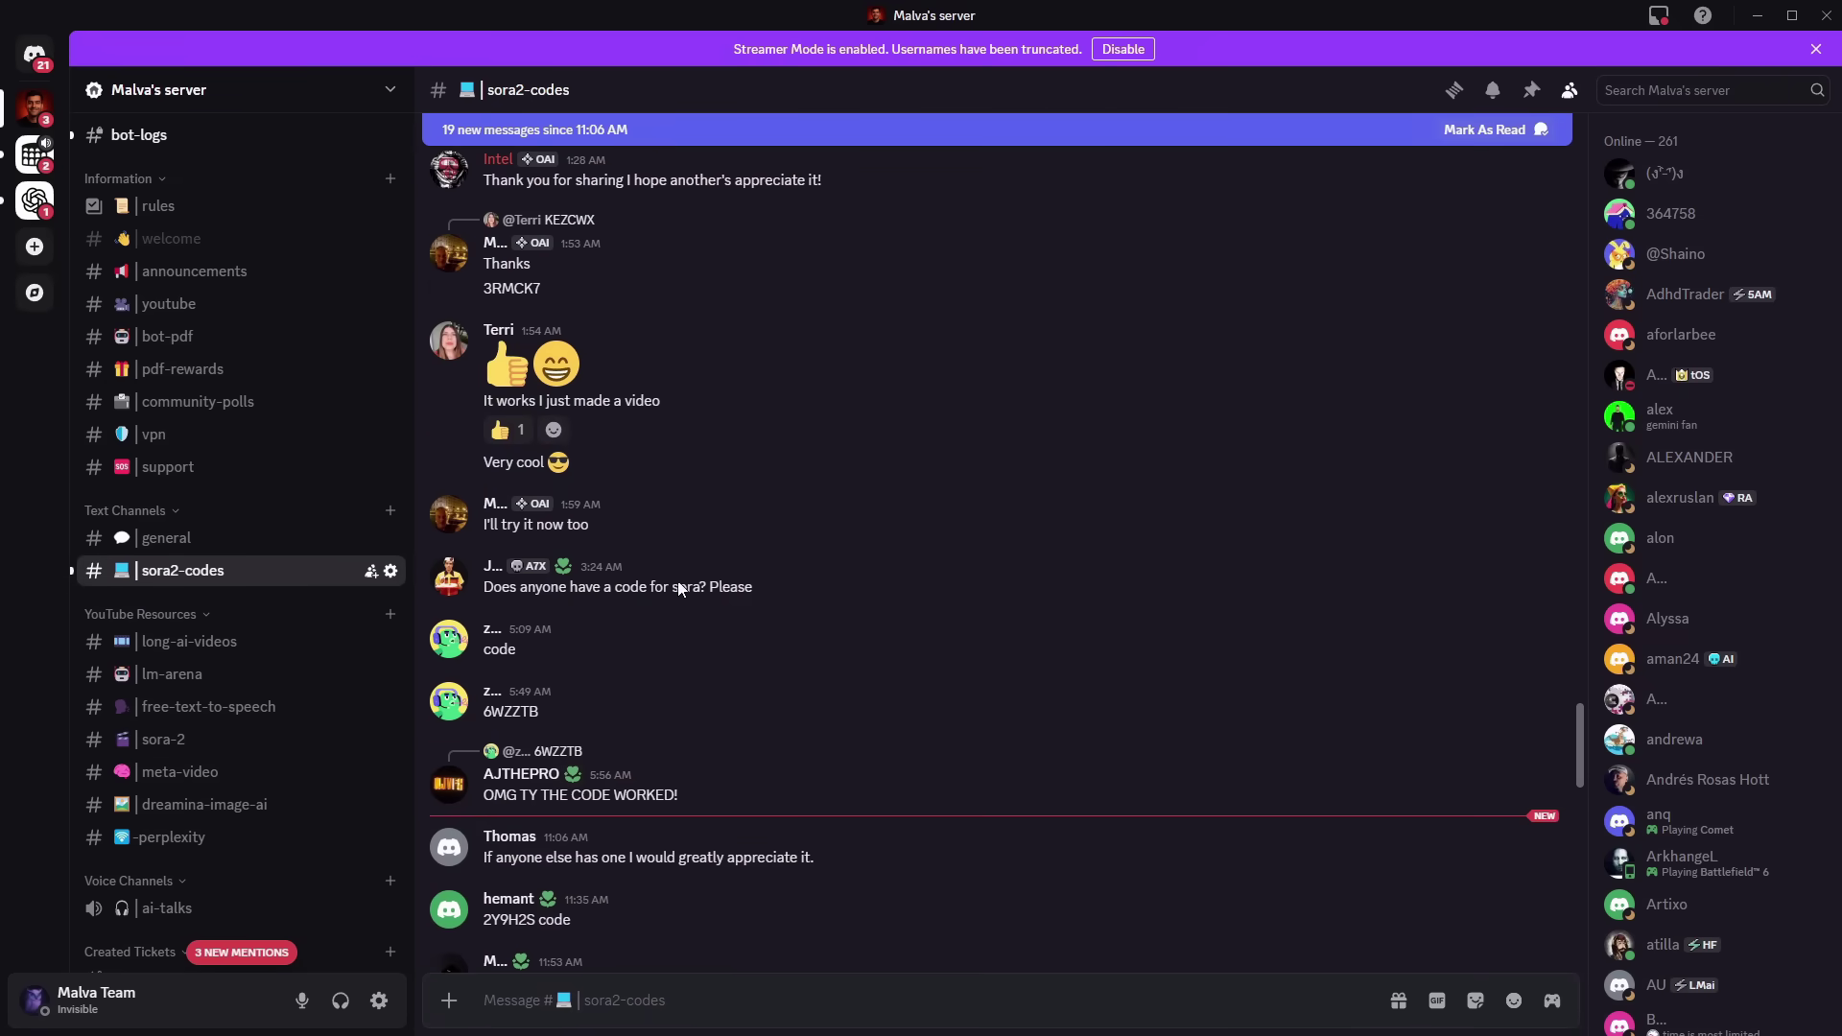